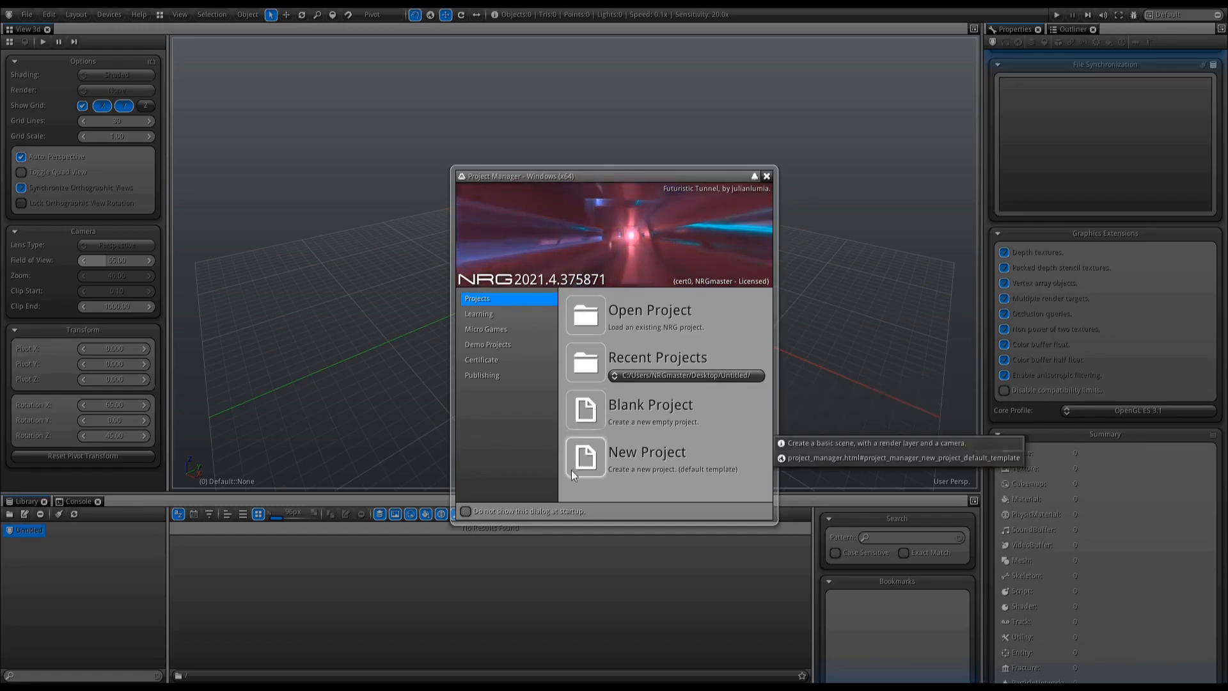
Browse the Learning, Micro Games, Demo Projects, Certificate and Publishing sections of the Project Manager.
click(482, 317)
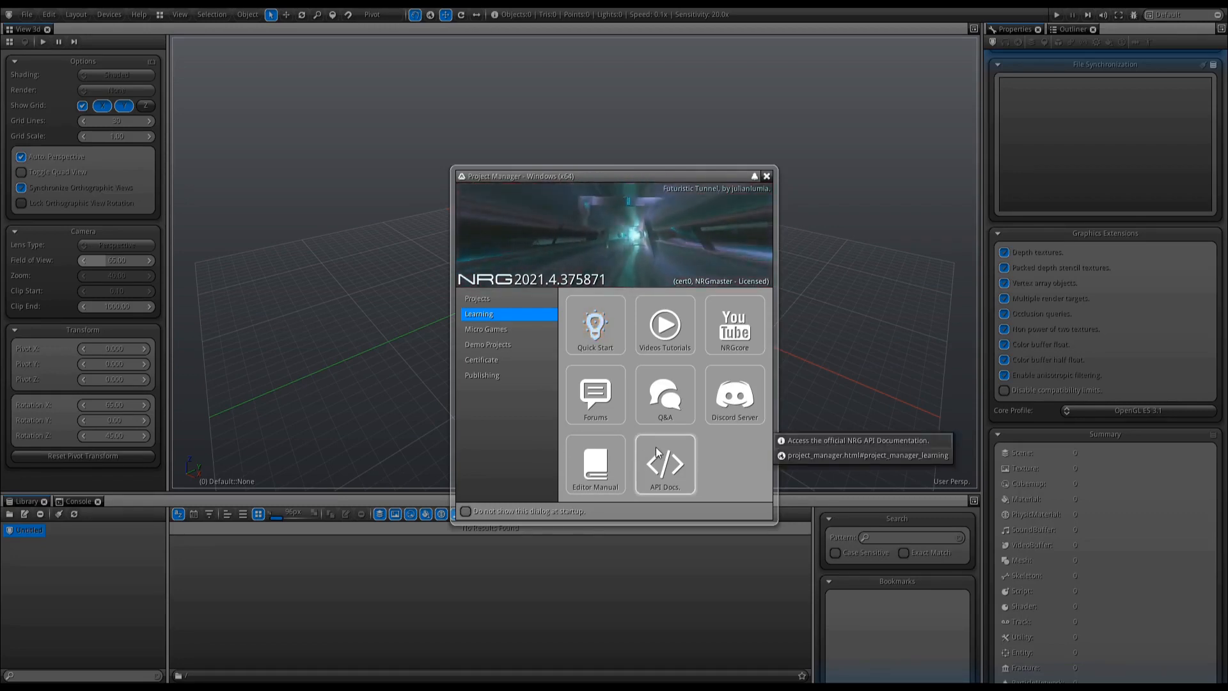
click(507, 329)
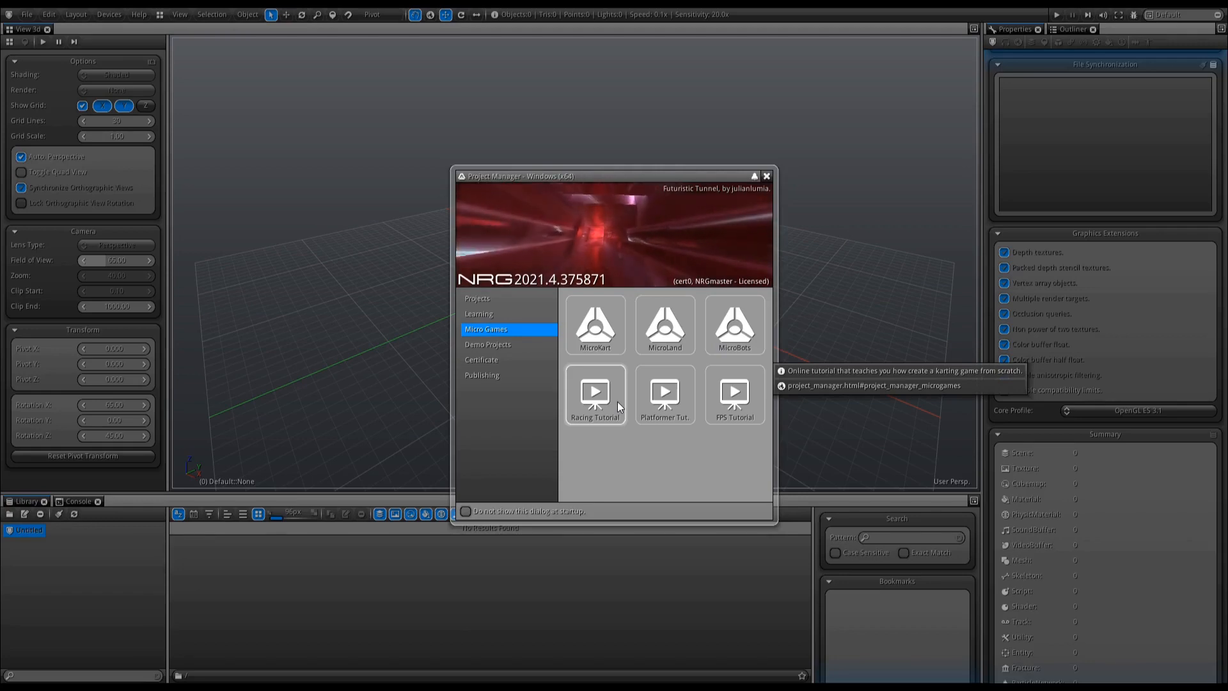
click(510, 344)
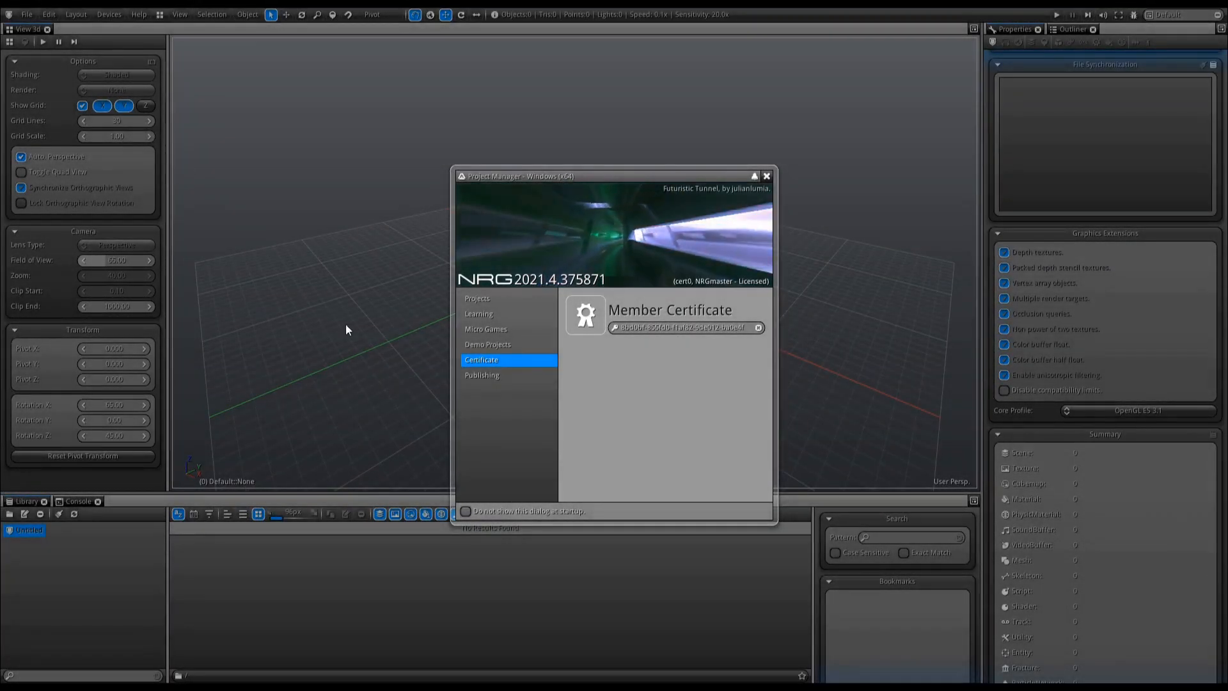
click(473, 376)
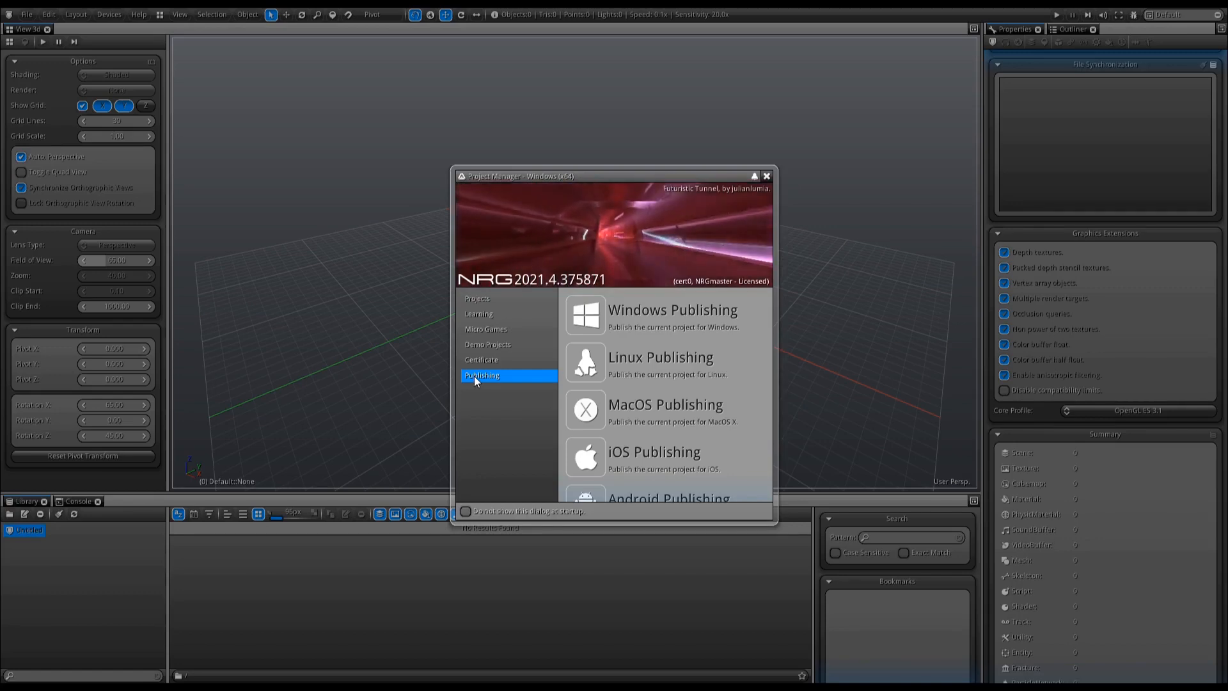
Load the MicroLand micro game from the Project Manager and confirm unpacking the project.
click(492, 329)
click(651, 320)
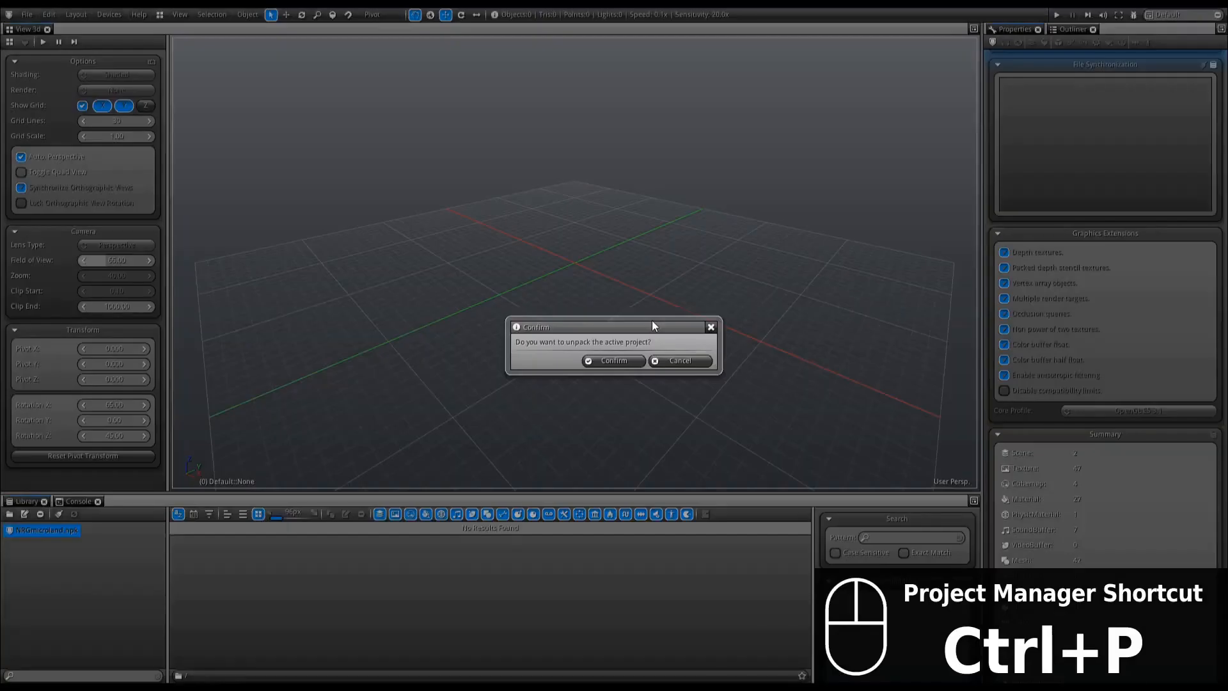
click(622, 358)
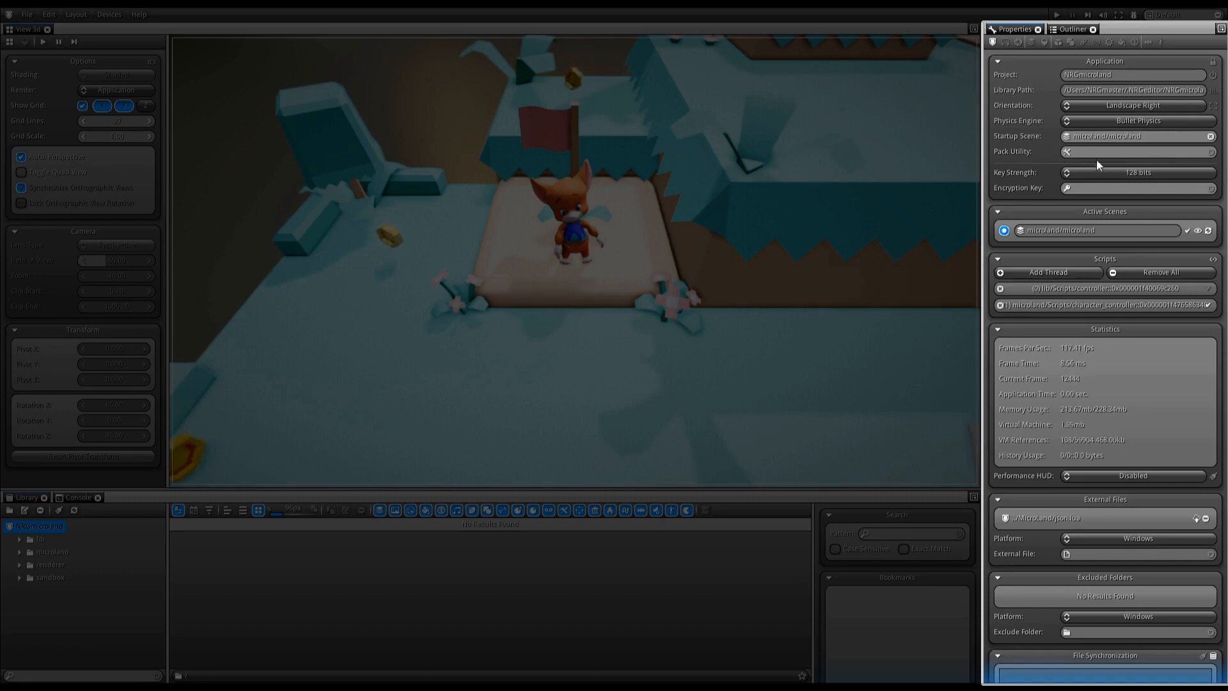
Show the scene's object list in the Outliner and view the Console.
click(1078, 29)
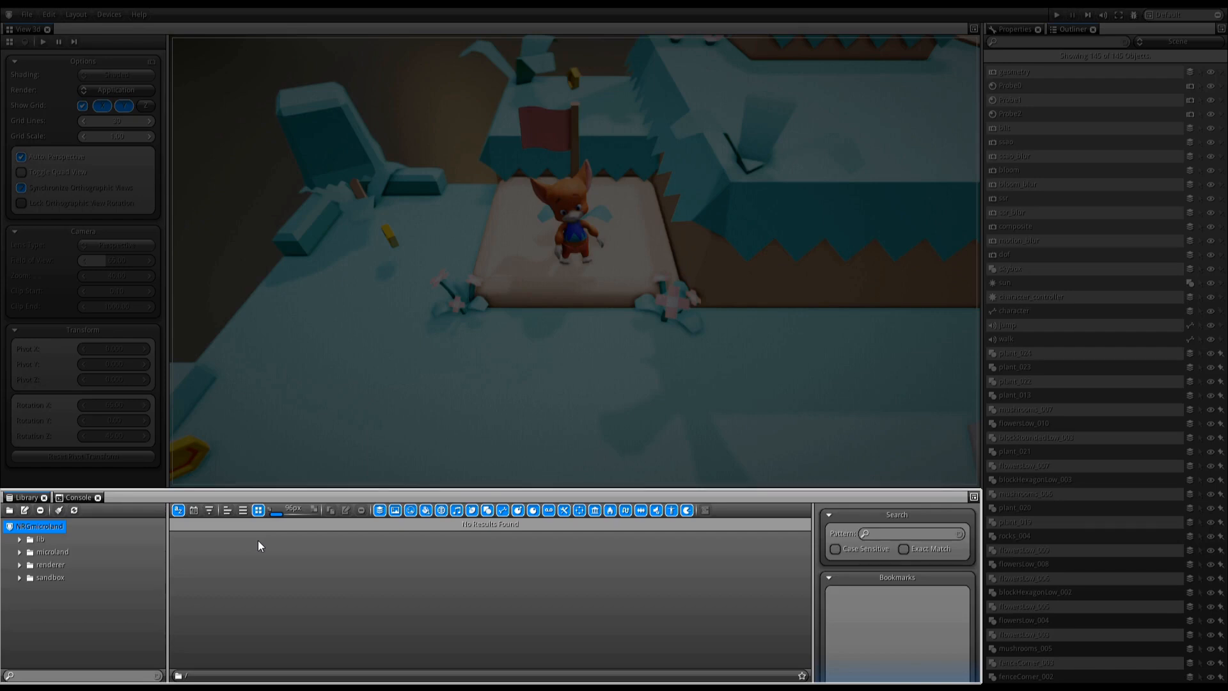
click(83, 499)
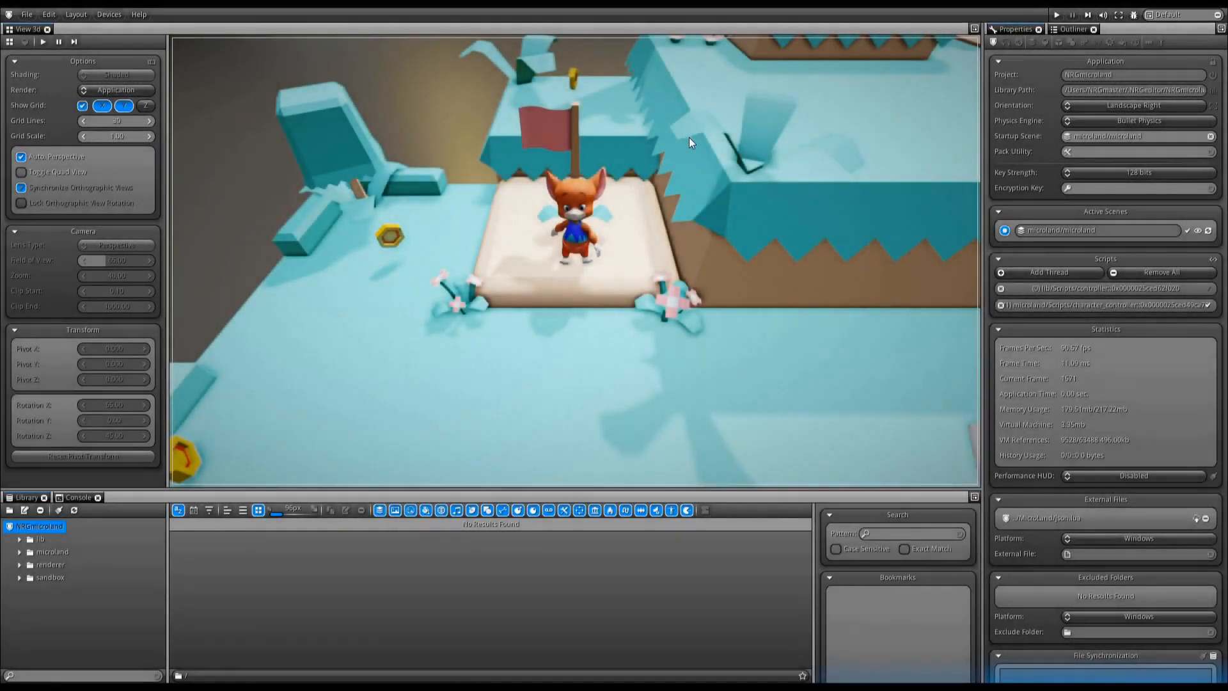
Activate the 3D view, Library and Properties editors in turn to compare their contextual menus in the main toolbar.
click(688, 137)
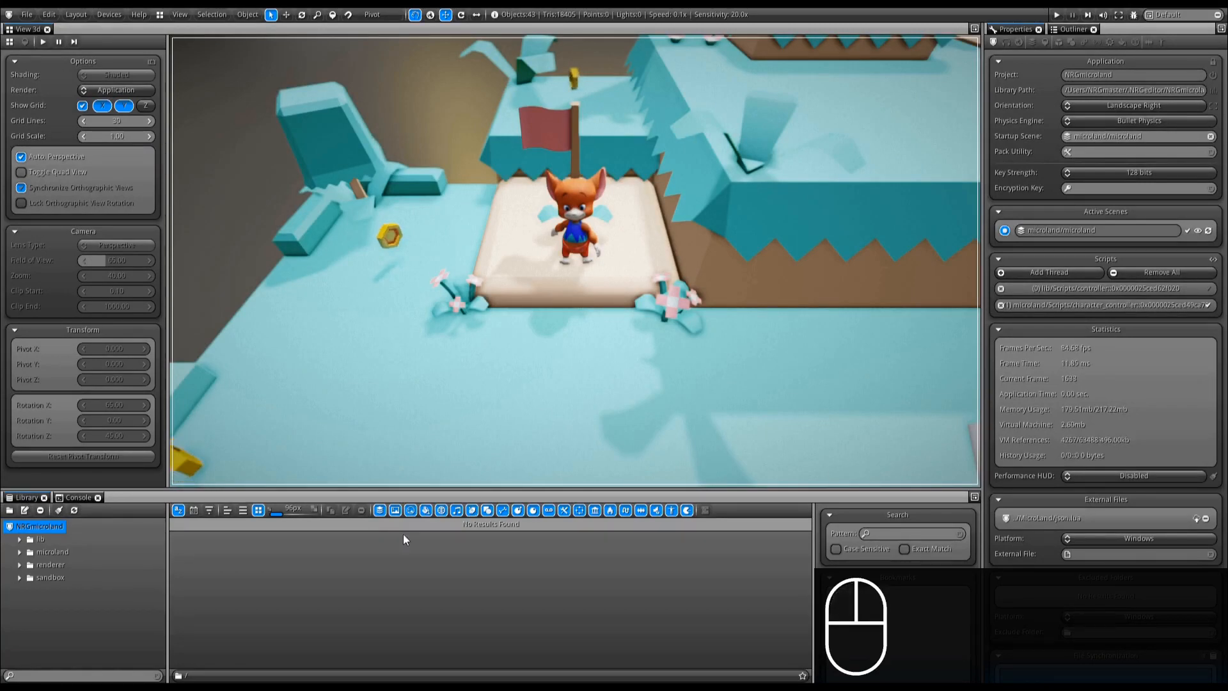
click(331, 581)
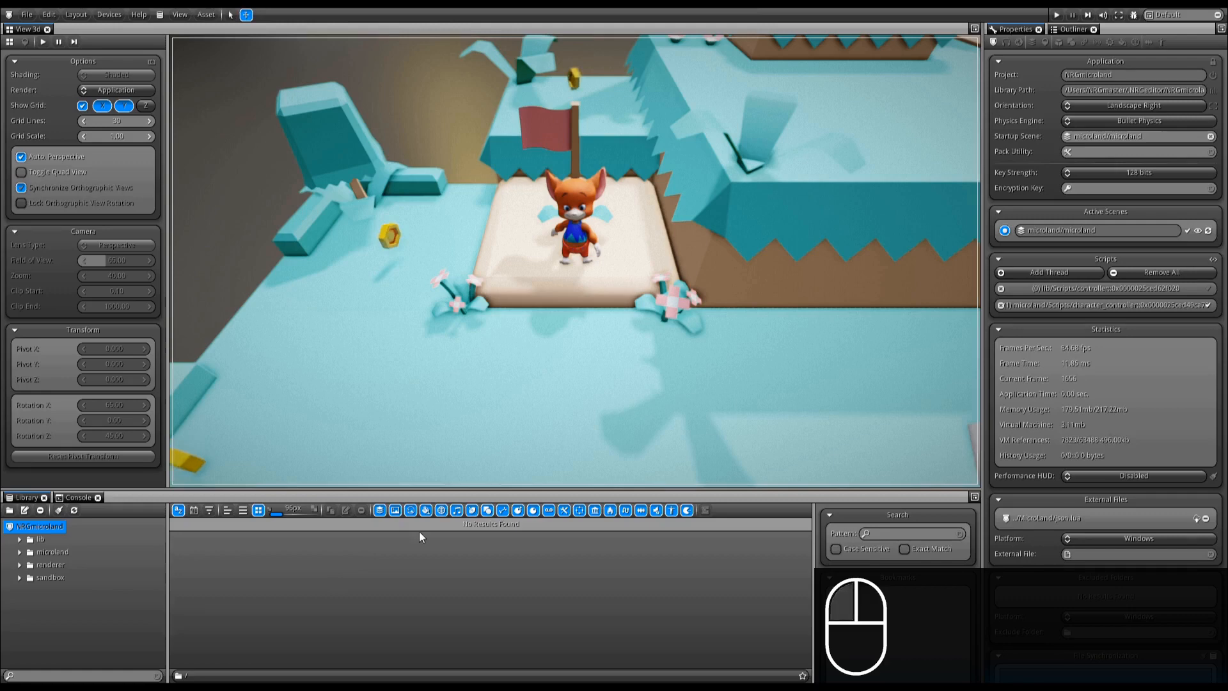
click(990, 149)
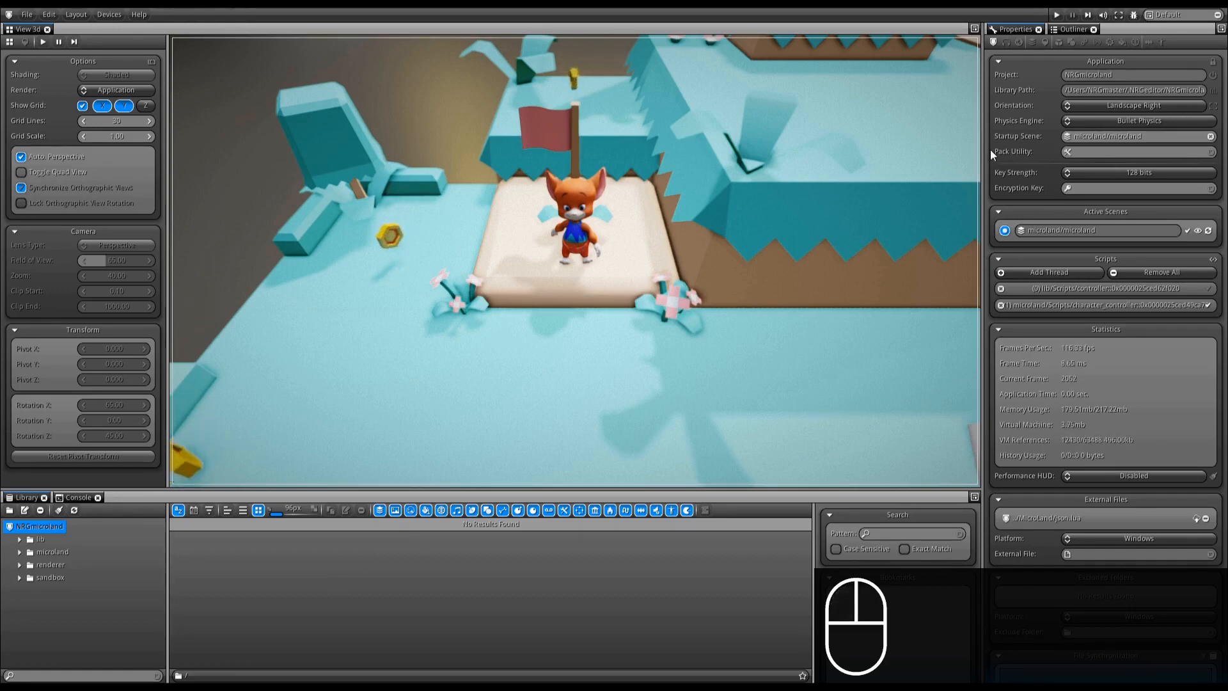
click(573, 156)
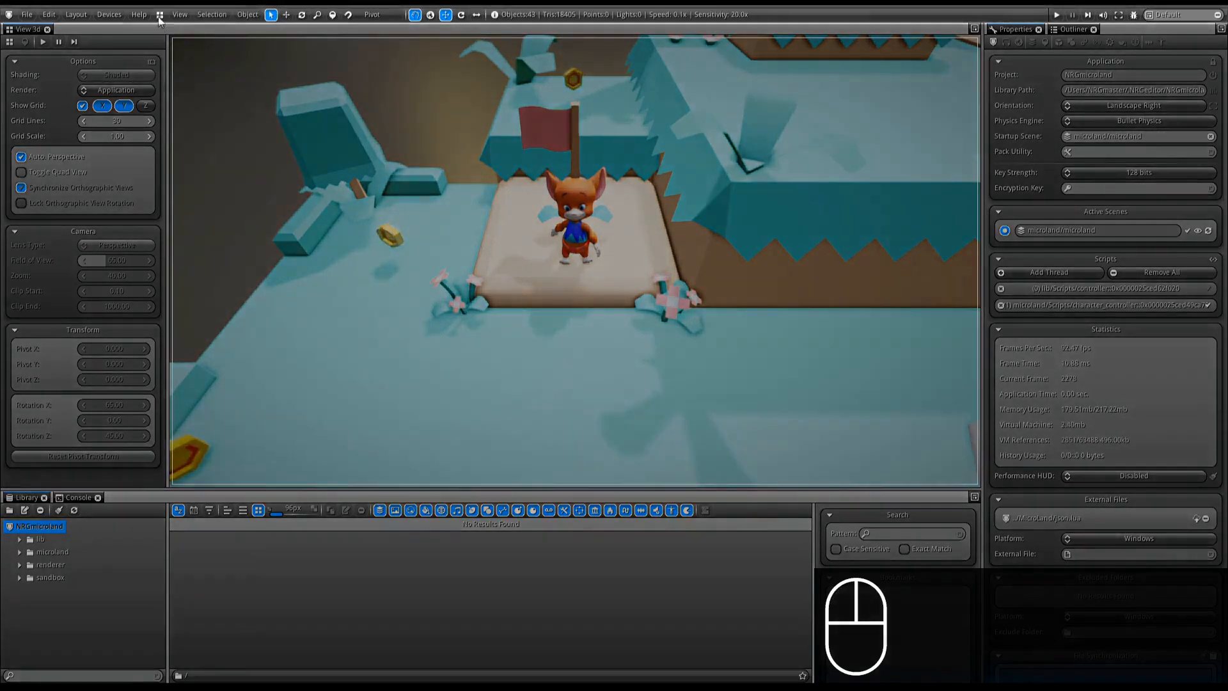
Collapse the menus in the main toolbar and expand them again.
click(159, 16)
click(7, 16)
click(21, 15)
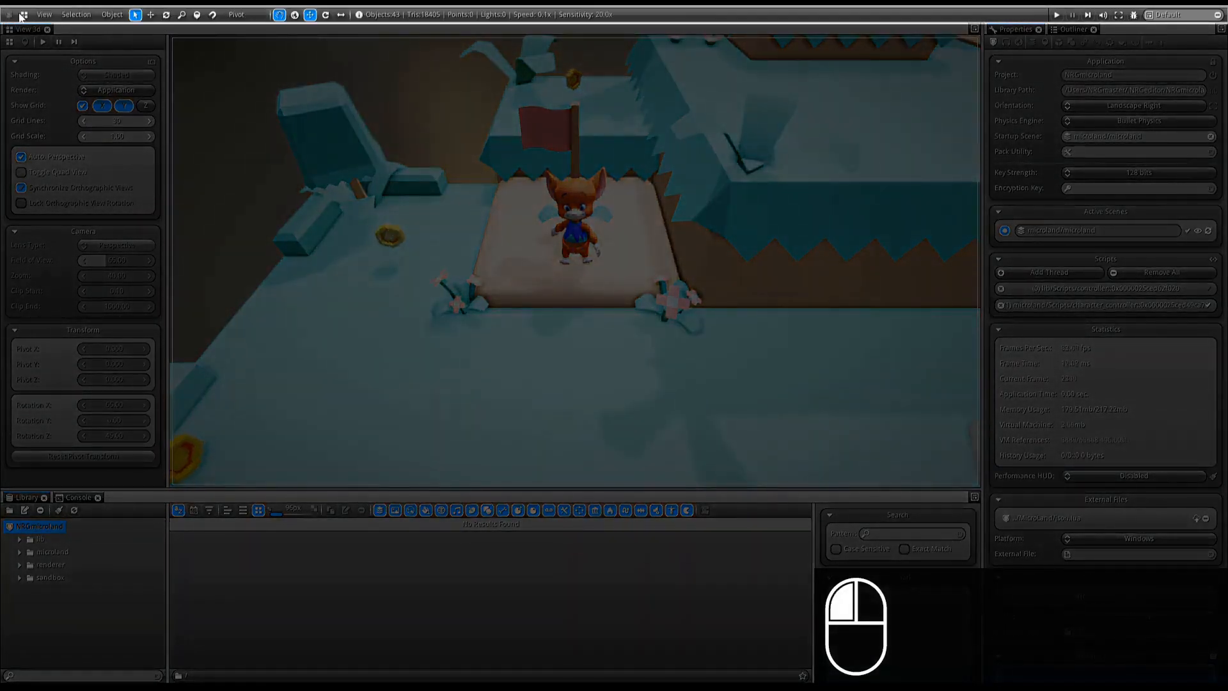
click(6, 15)
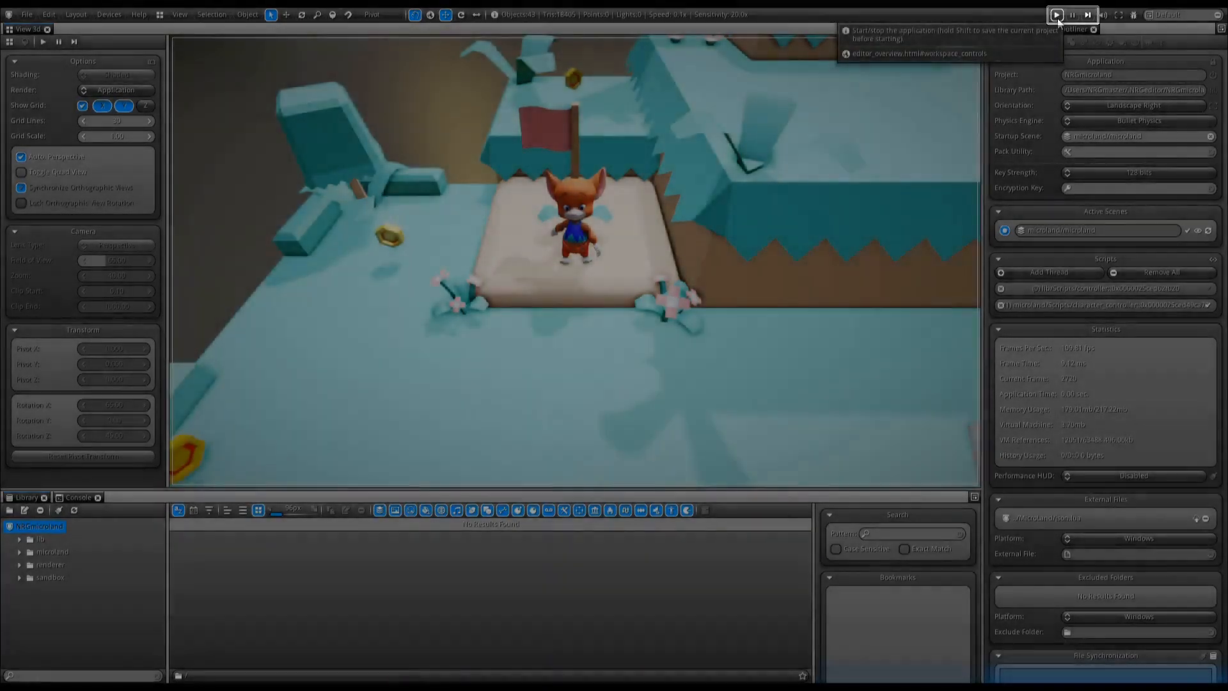
Save the project while starting the application, and walk the character around the level in every direction.
shift+click(1057, 16)
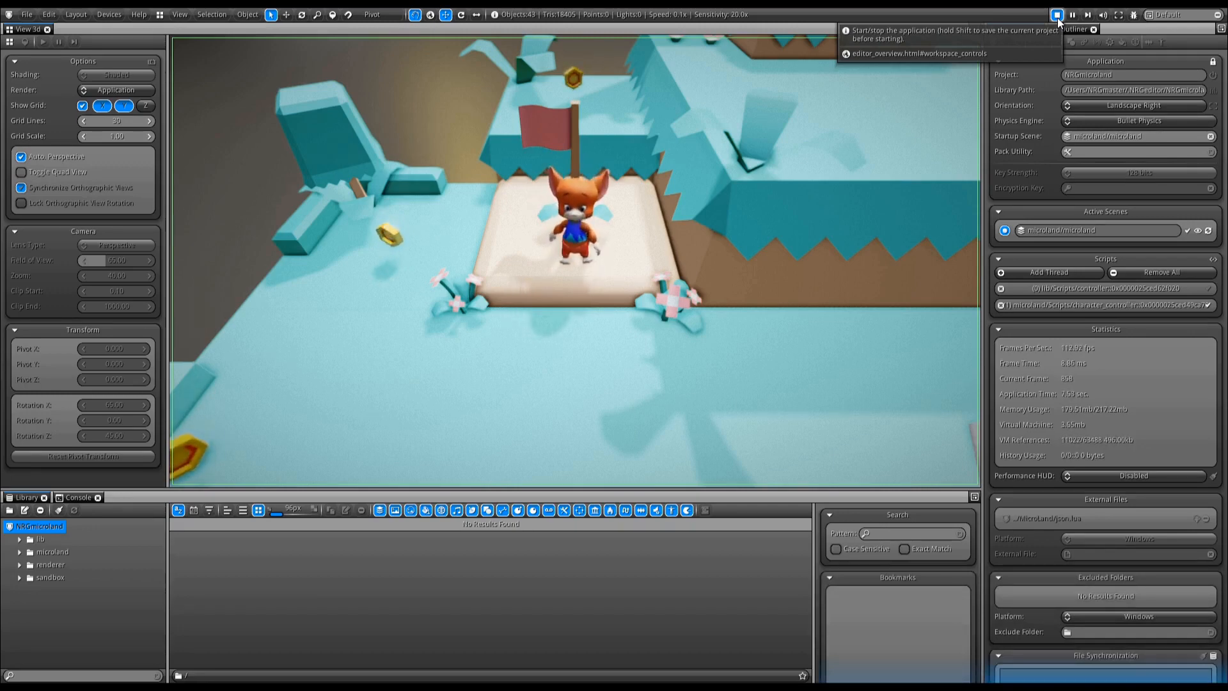
click(650, 182)
key(s)
key(w)
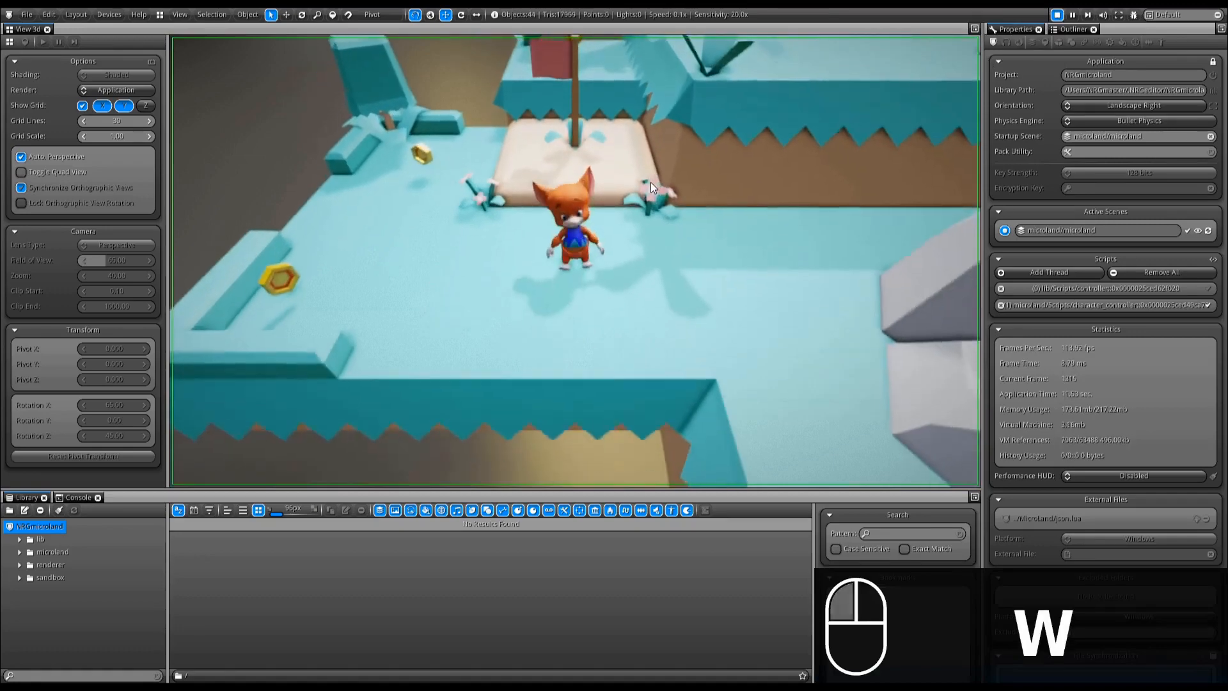
key(s)
key(d)
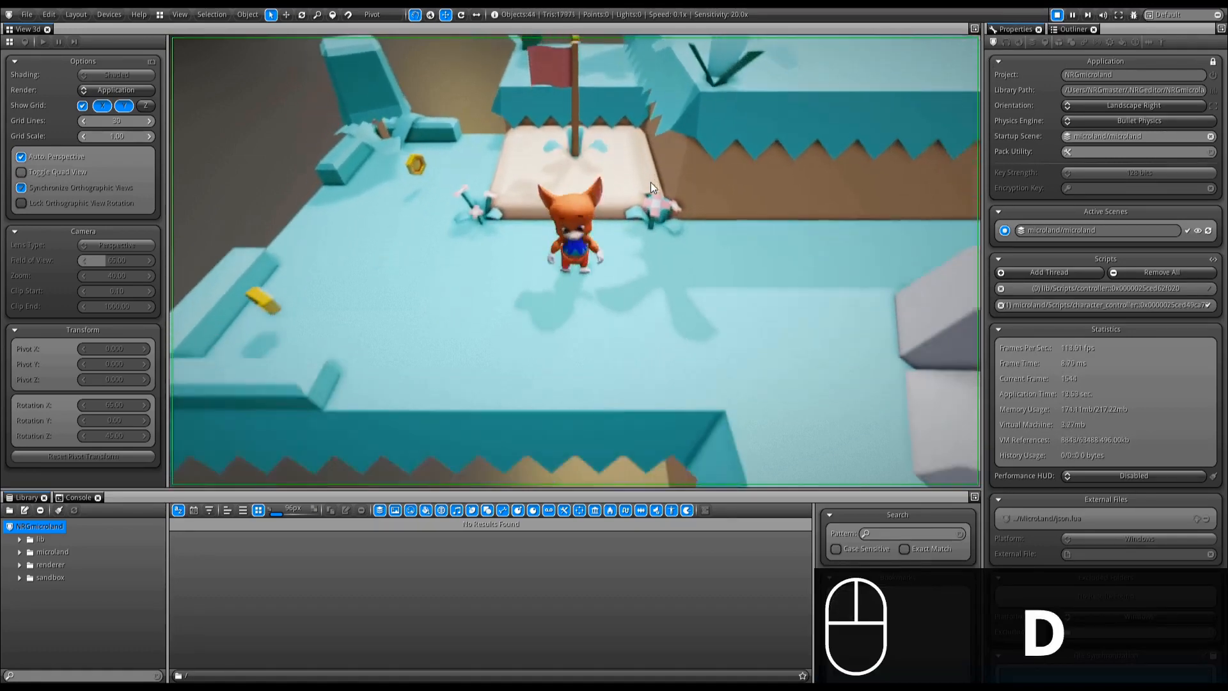
key(a)
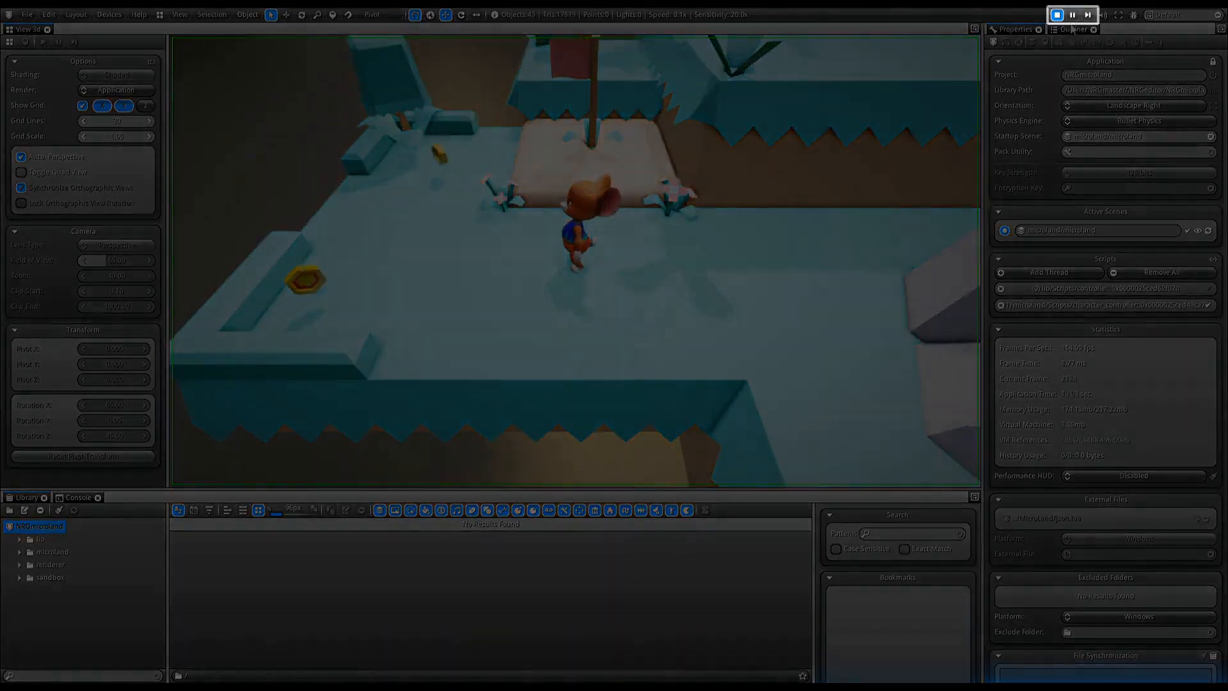
Pause the running application and resume it.
click(1072, 15)
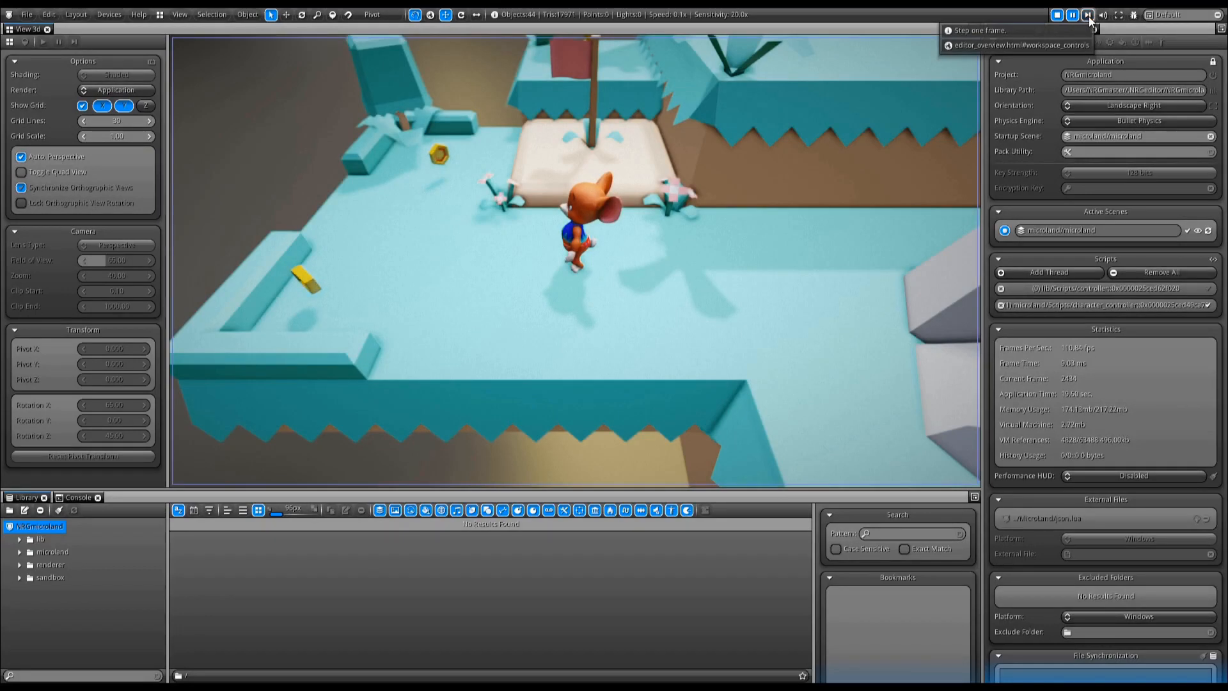
click(1074, 17)
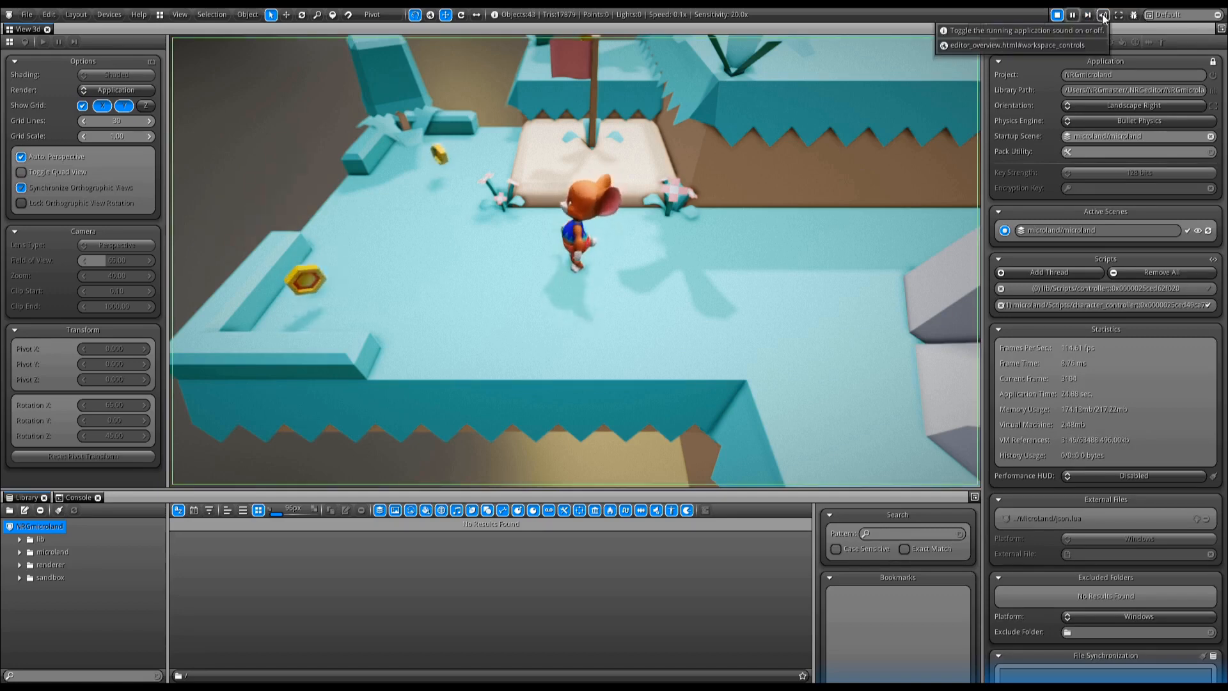
Try the sound and full-screen toggles on the running application, and stop it.
click(1104, 15)
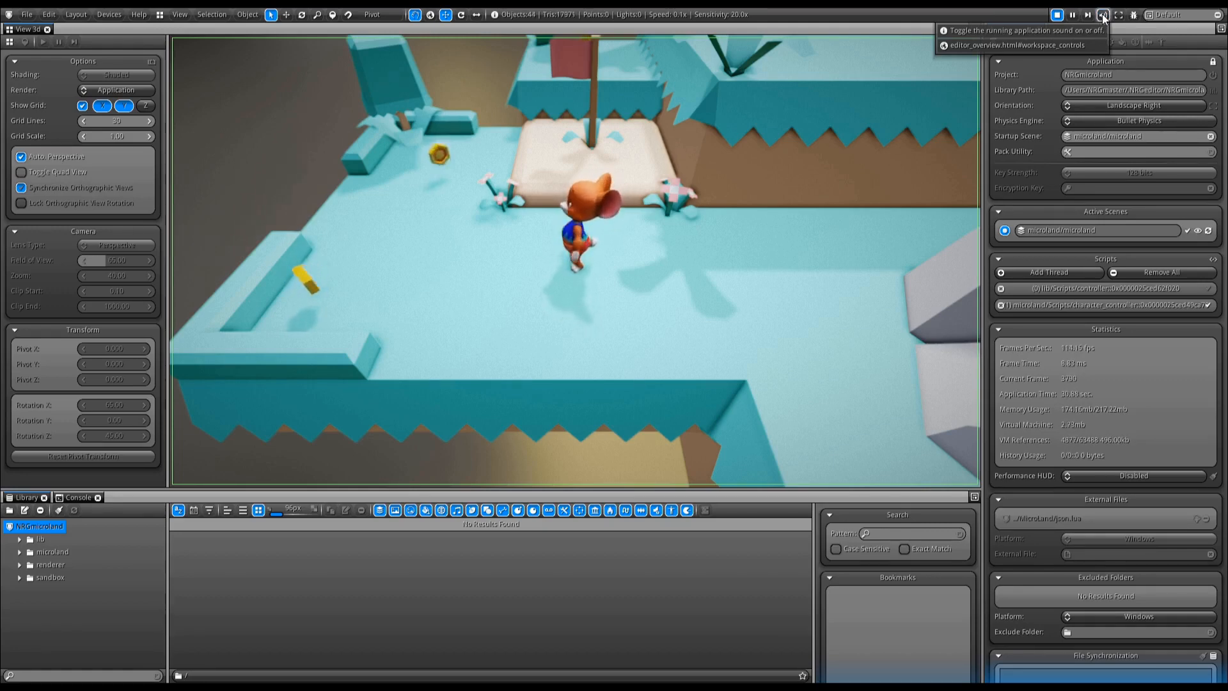
click(1117, 15)
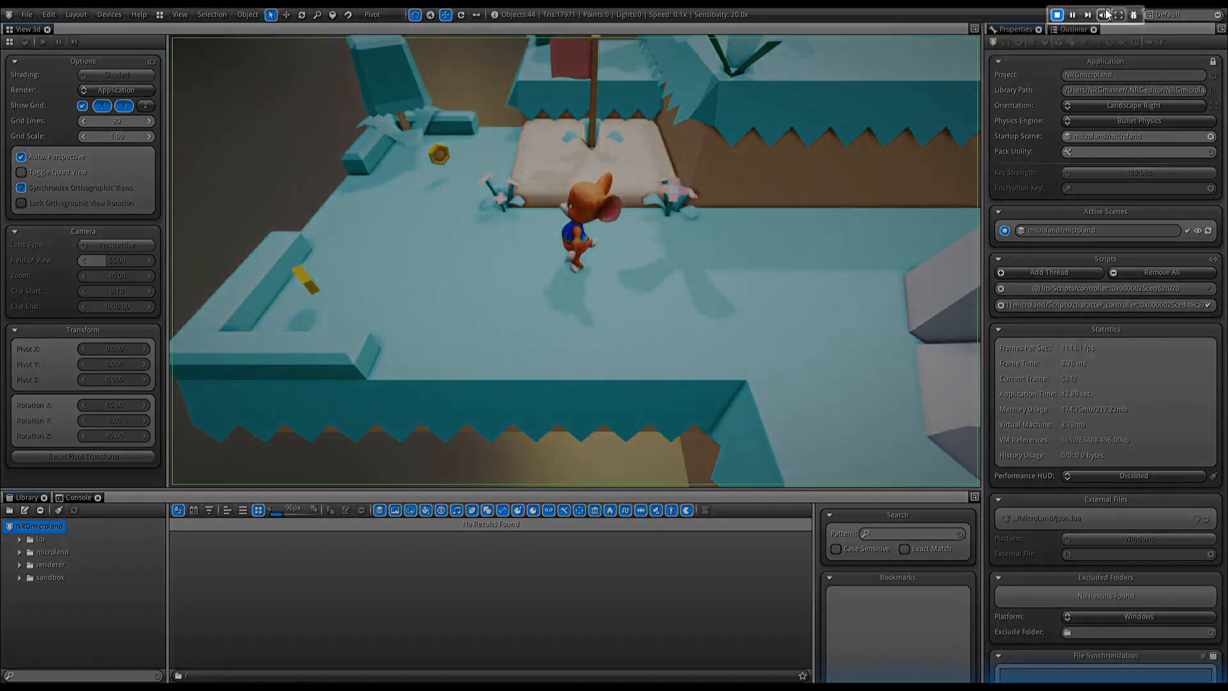
click(1059, 14)
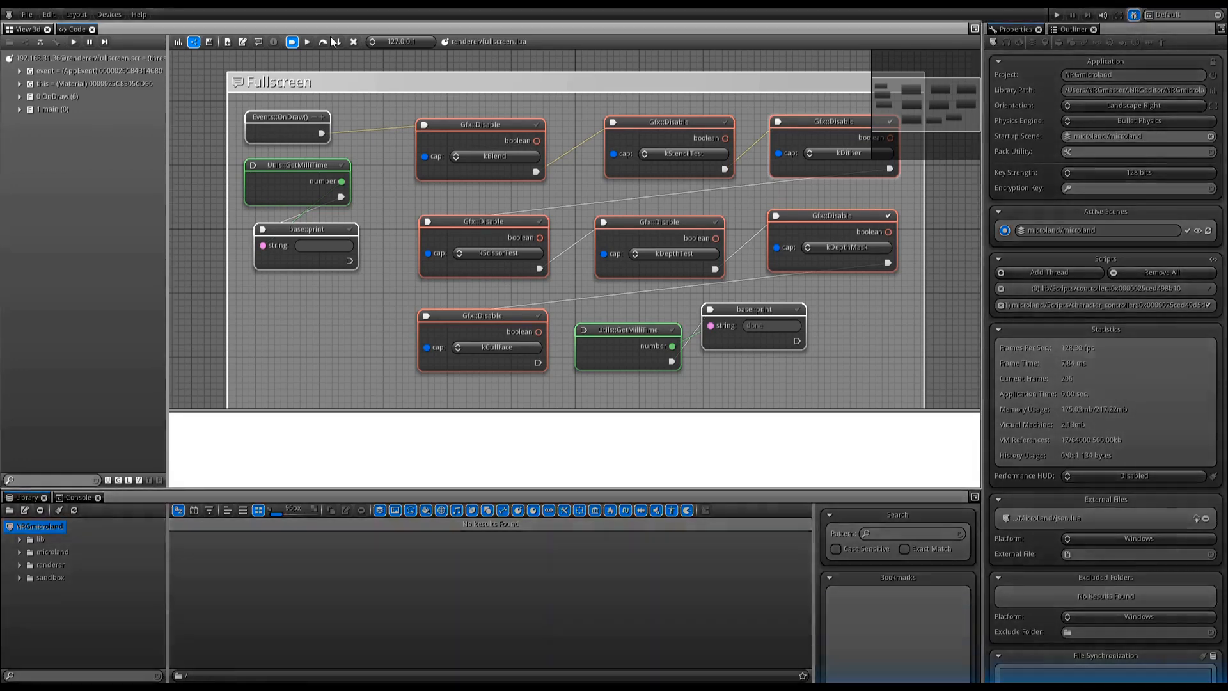
Step over several instructions of the Fullscreen node graph in renderer/fullscreen.lua, and stop the Lua debugger.
click(324, 43)
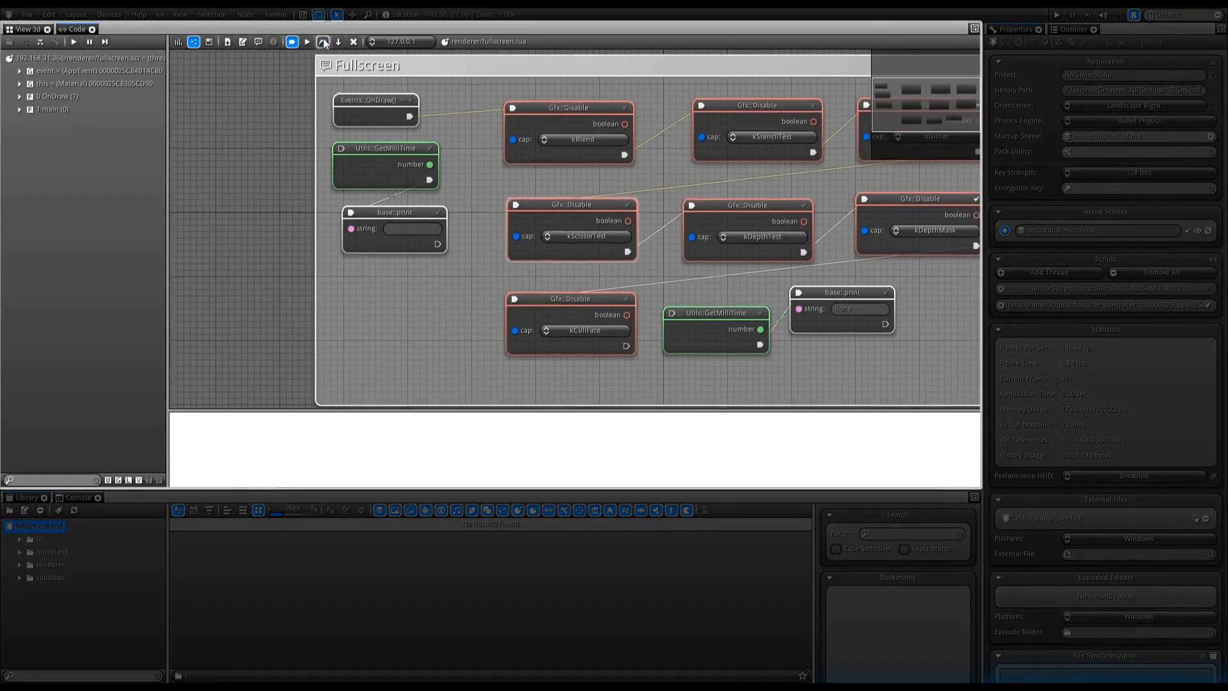
click(325, 43)
click(324, 43)
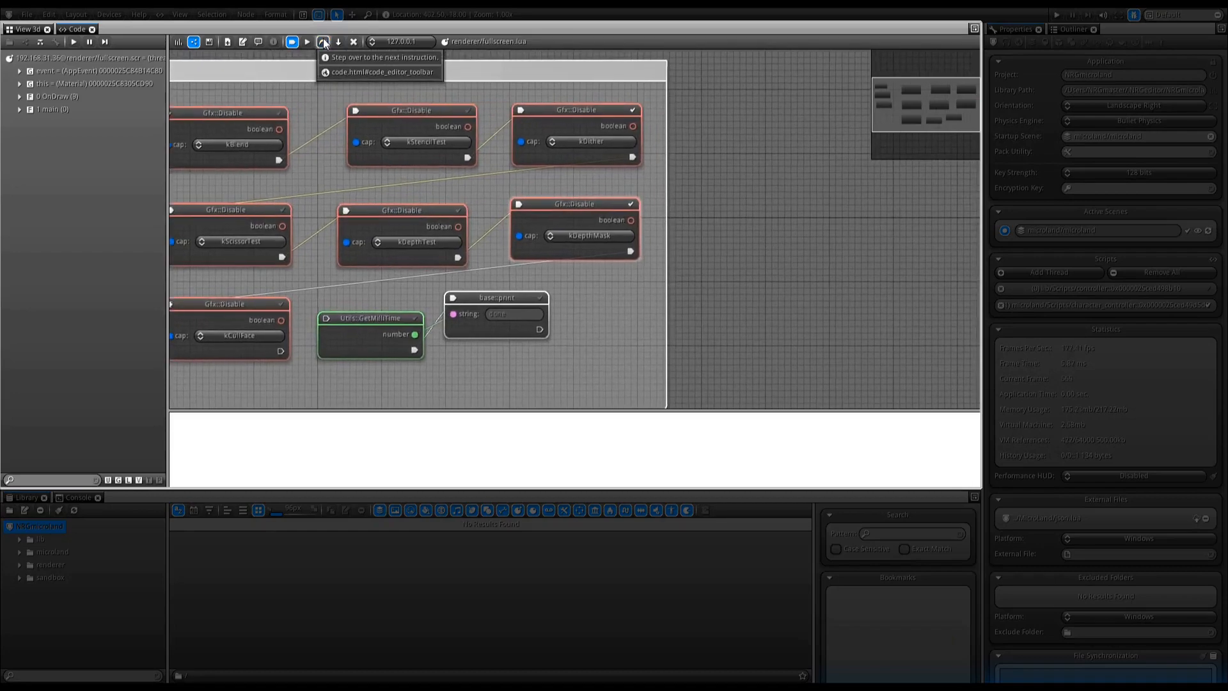
click(323, 43)
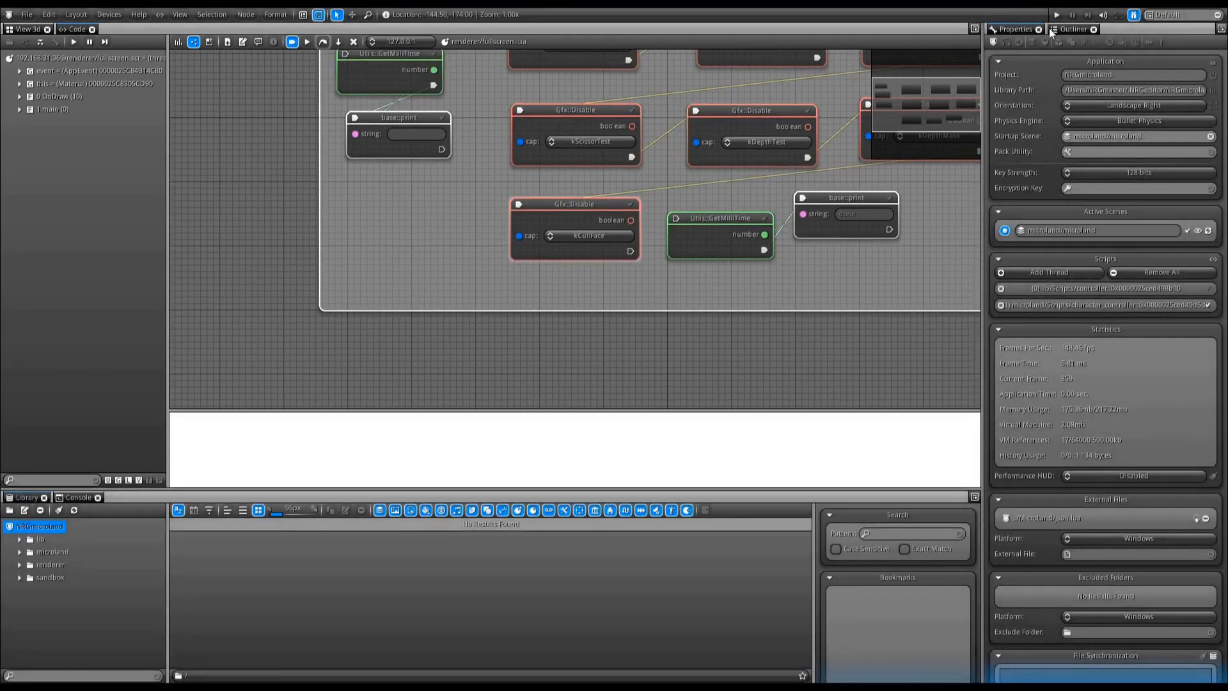
click(1132, 15)
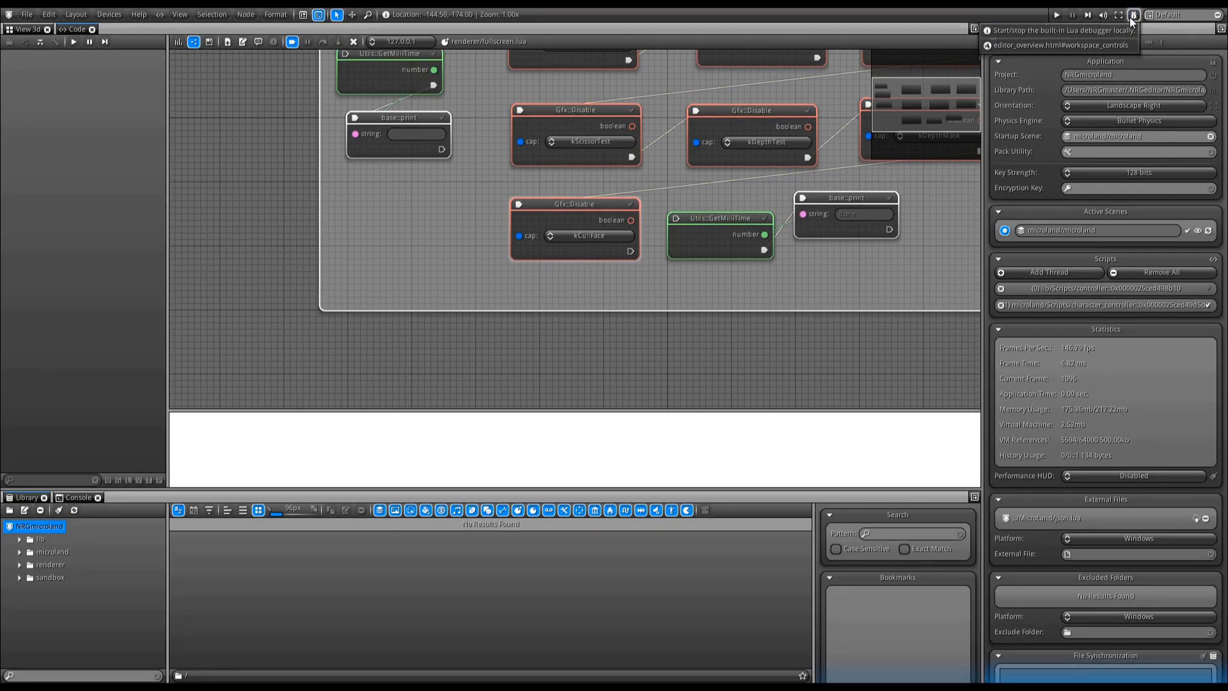
View the navigation tools of the 3D view and return to its viewport options.
click(1176, 12)
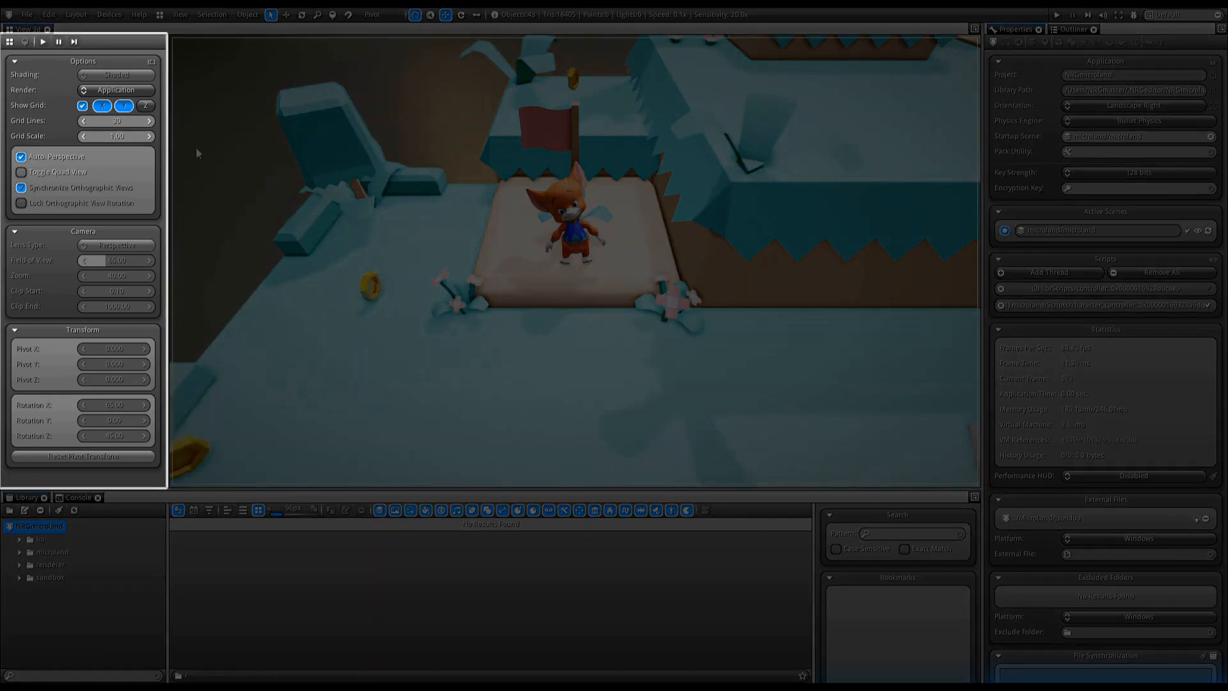
click(25, 41)
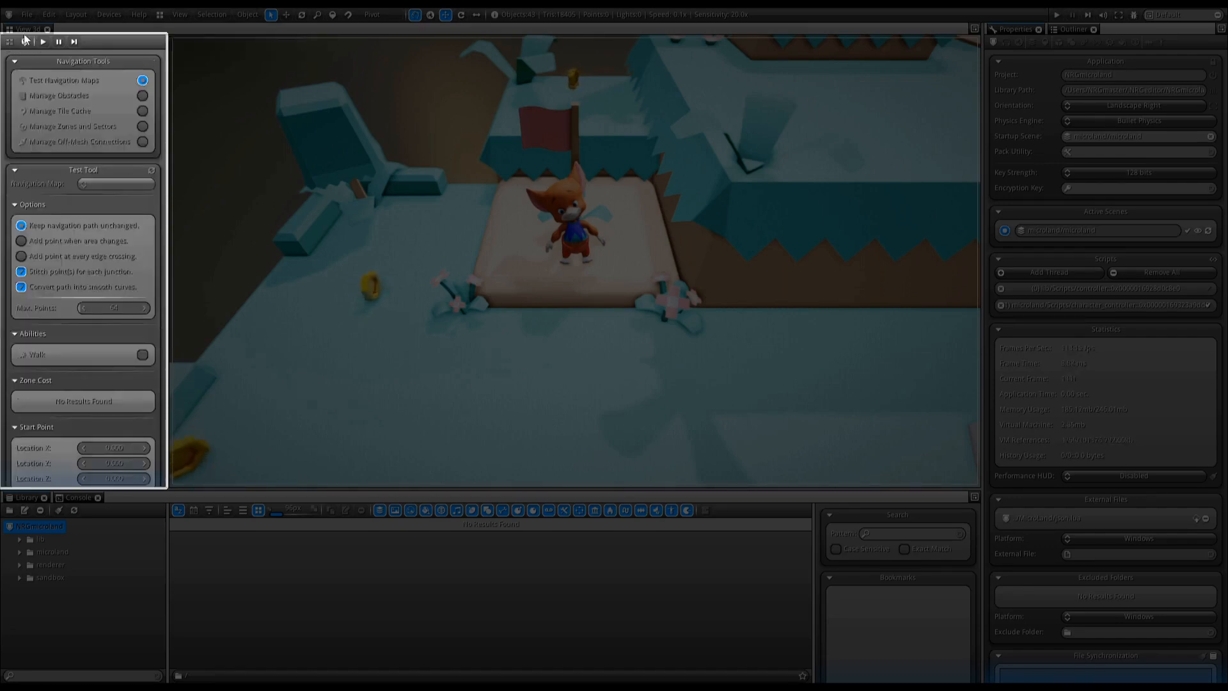
click(11, 42)
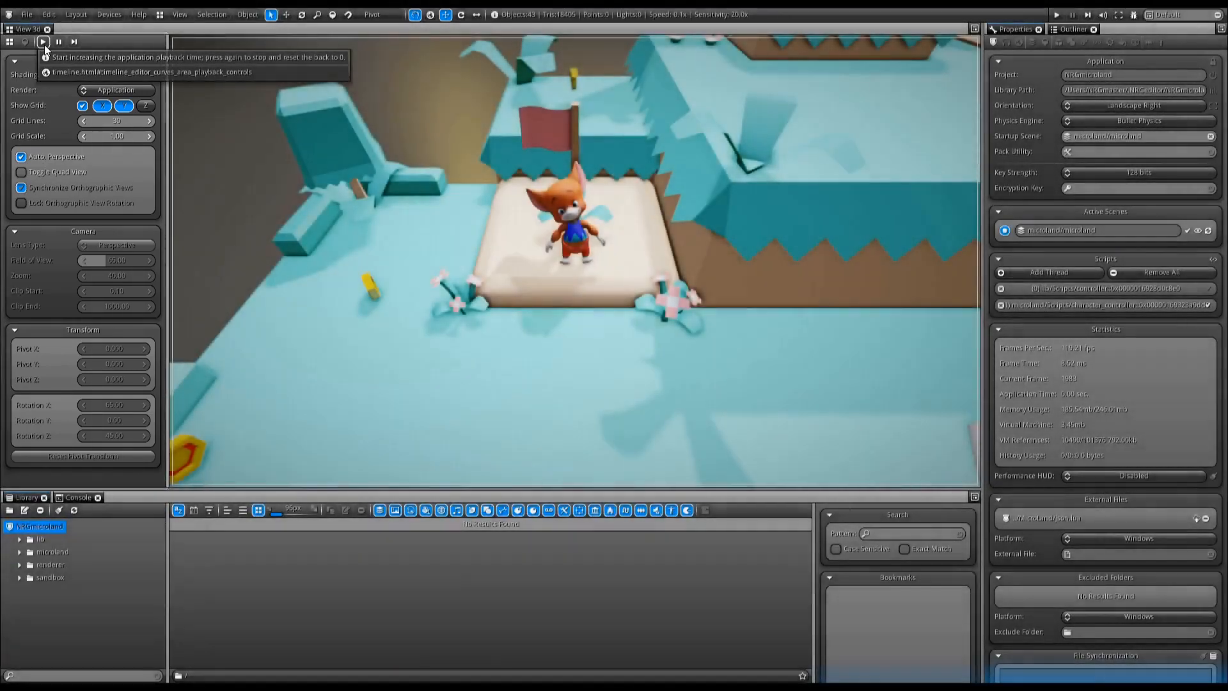
Start and reset the 3D view's playback time, and turn the quad view on and off again.
click(44, 42)
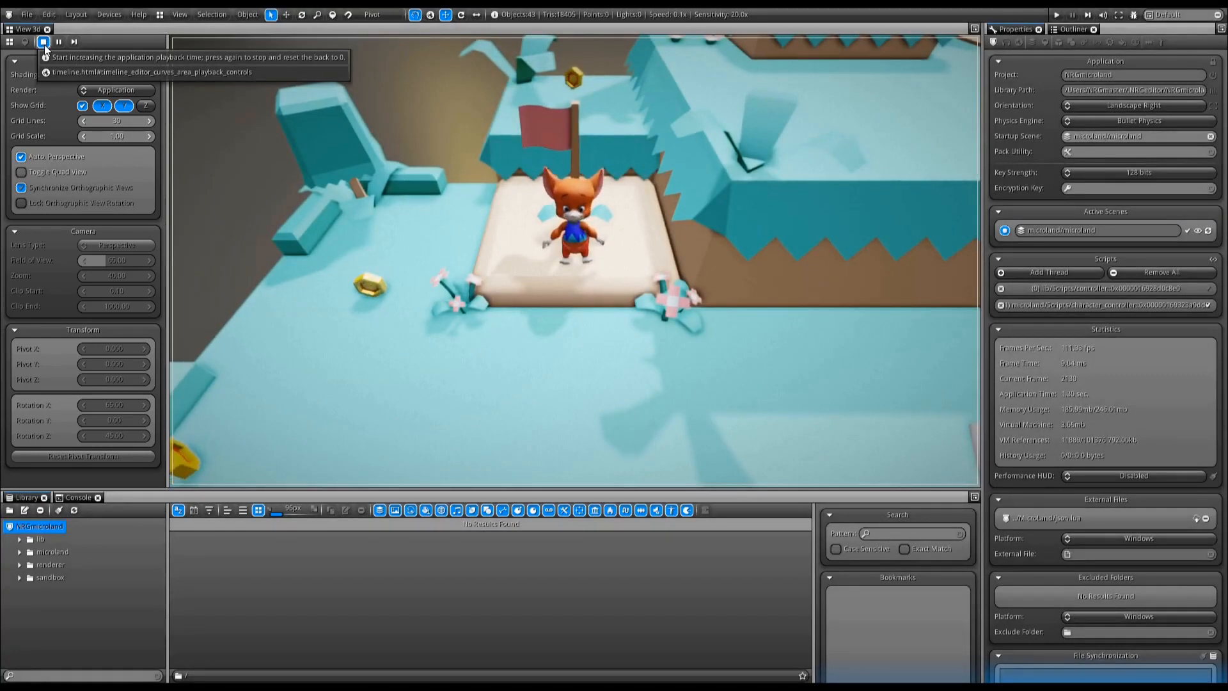
click(43, 42)
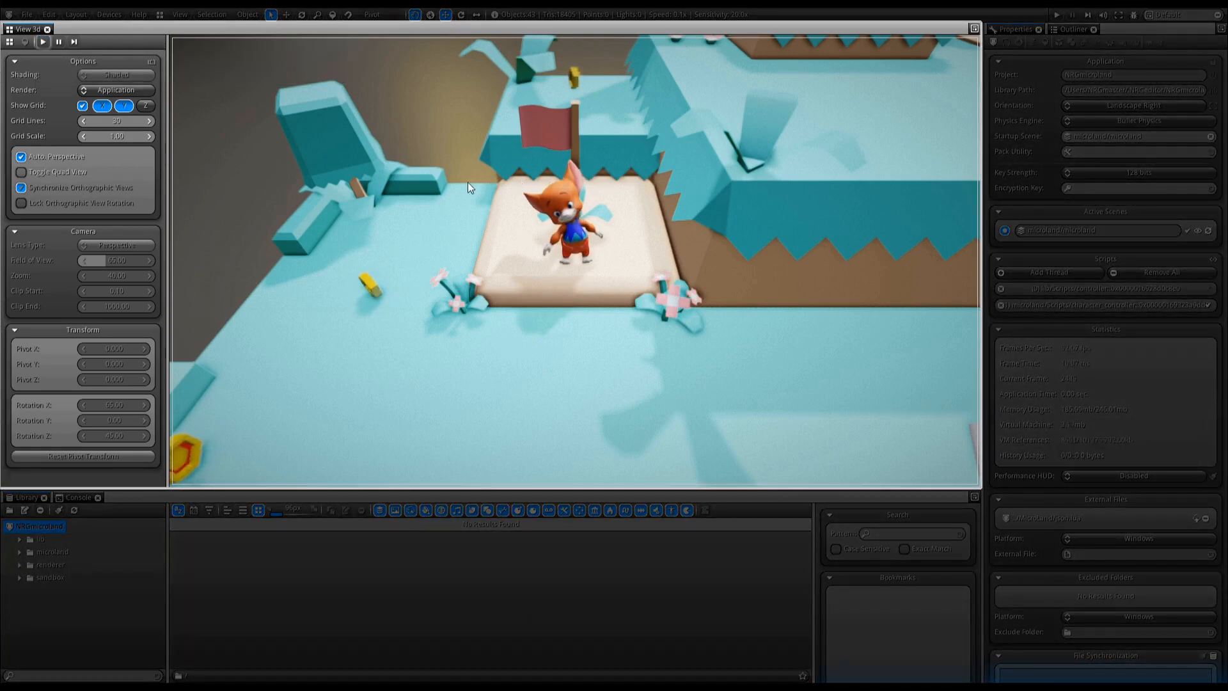
click(73, 179)
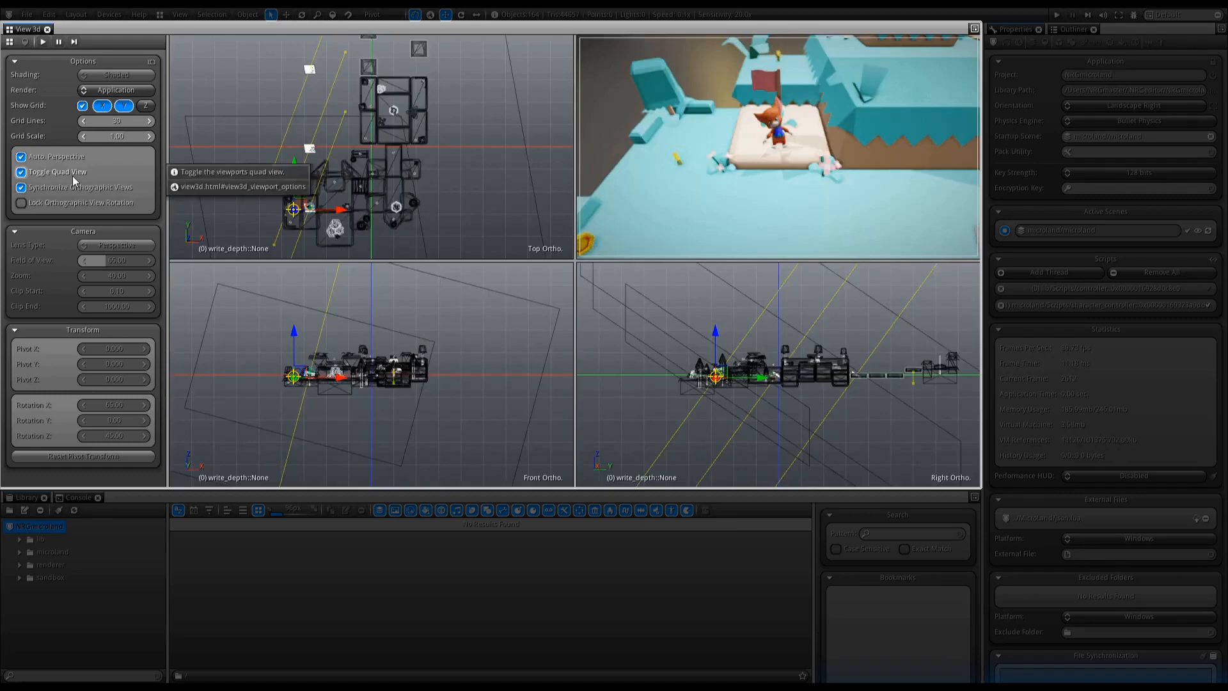
click(72, 175)
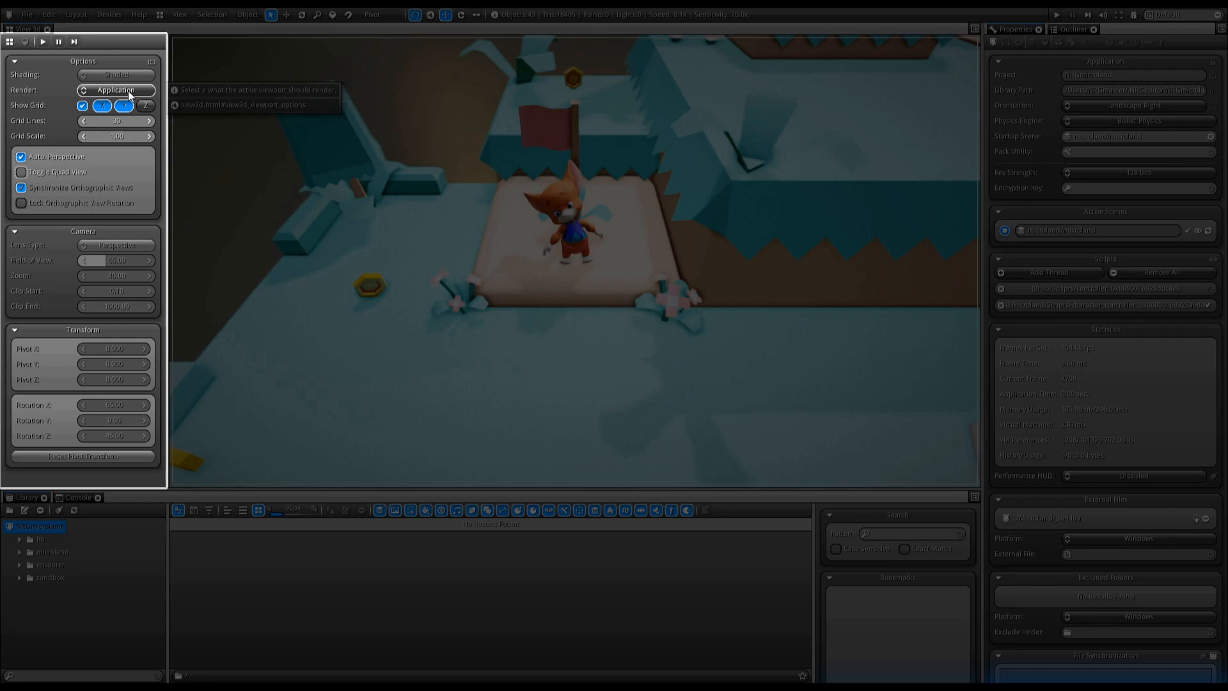
Set the 3D view to render the write_depth layer, and switch it to the geometry layer.
click(128, 91)
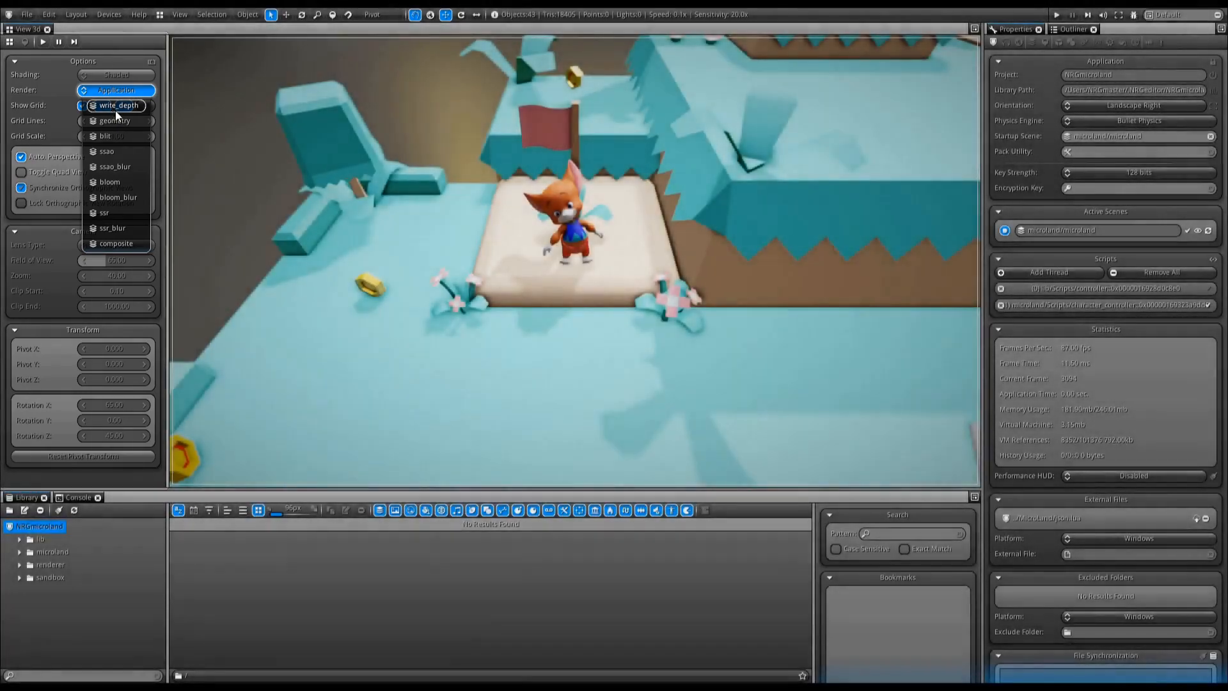
click(115, 109)
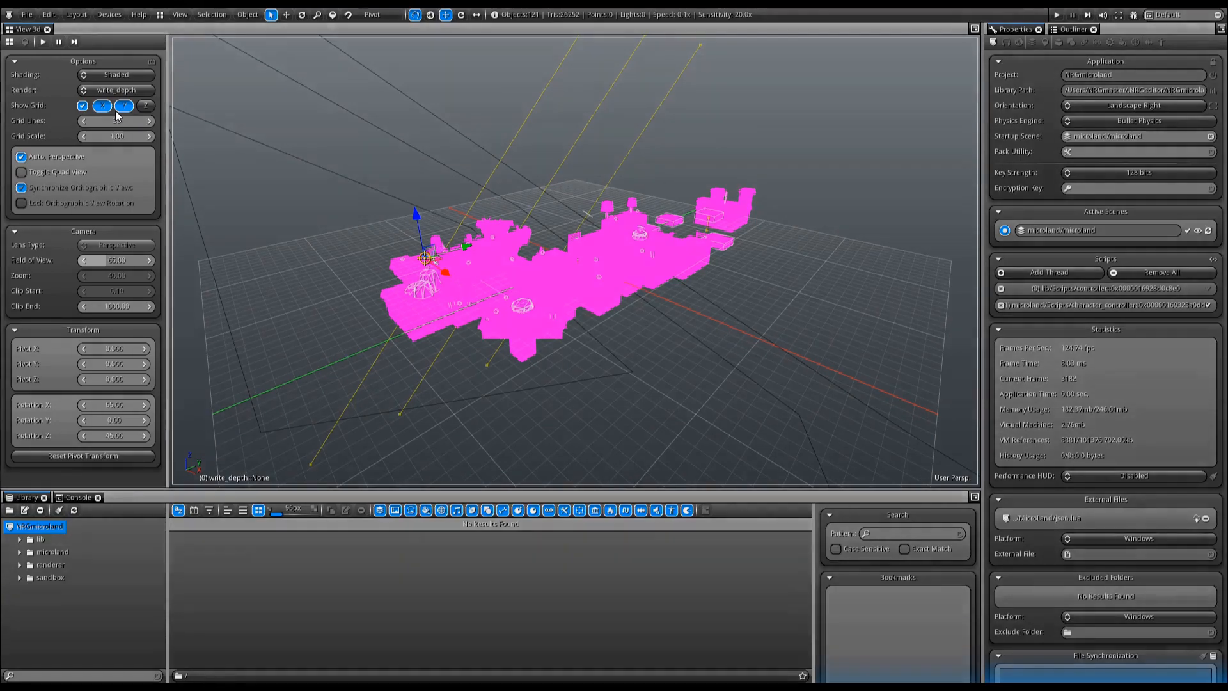
click(123, 90)
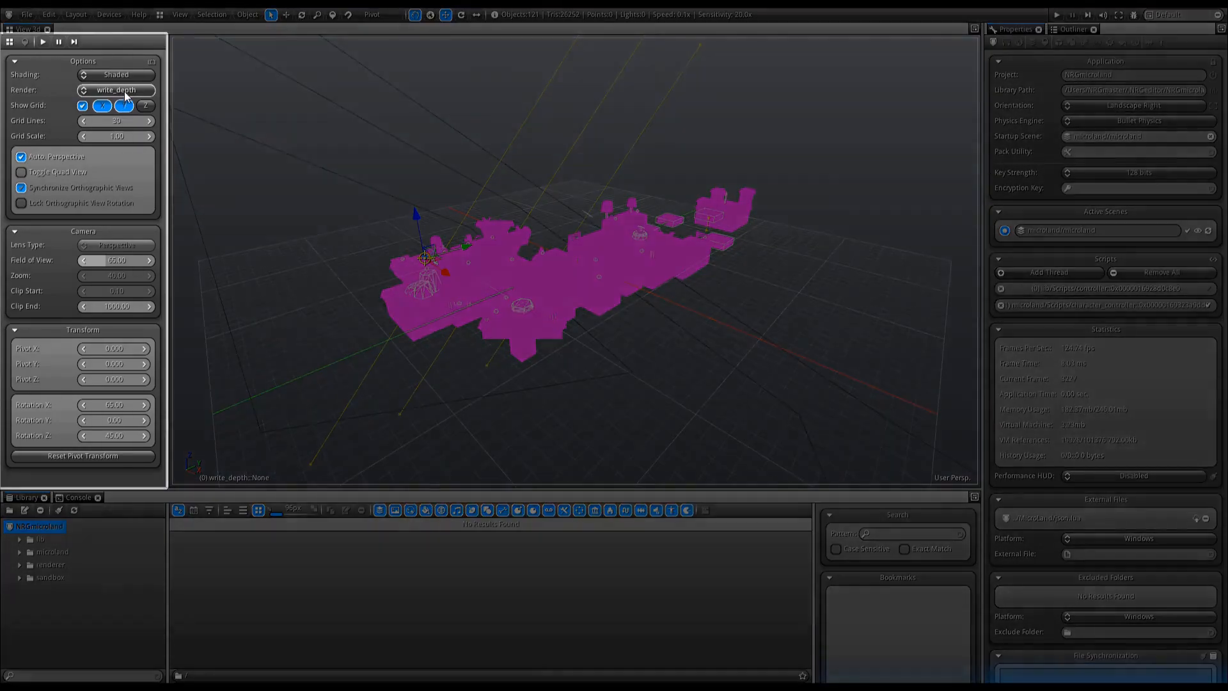
click(119, 121)
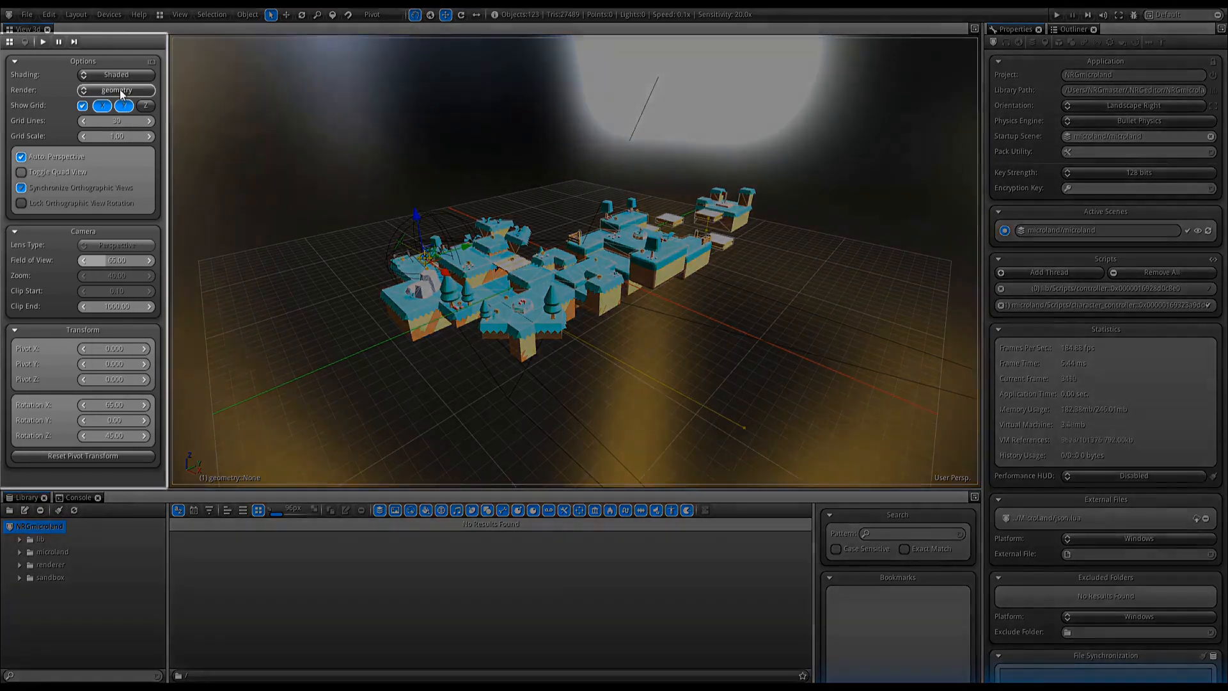
Browse the available render layers, render the Application in the 3D view, and return to the geometry layer.
click(121, 91)
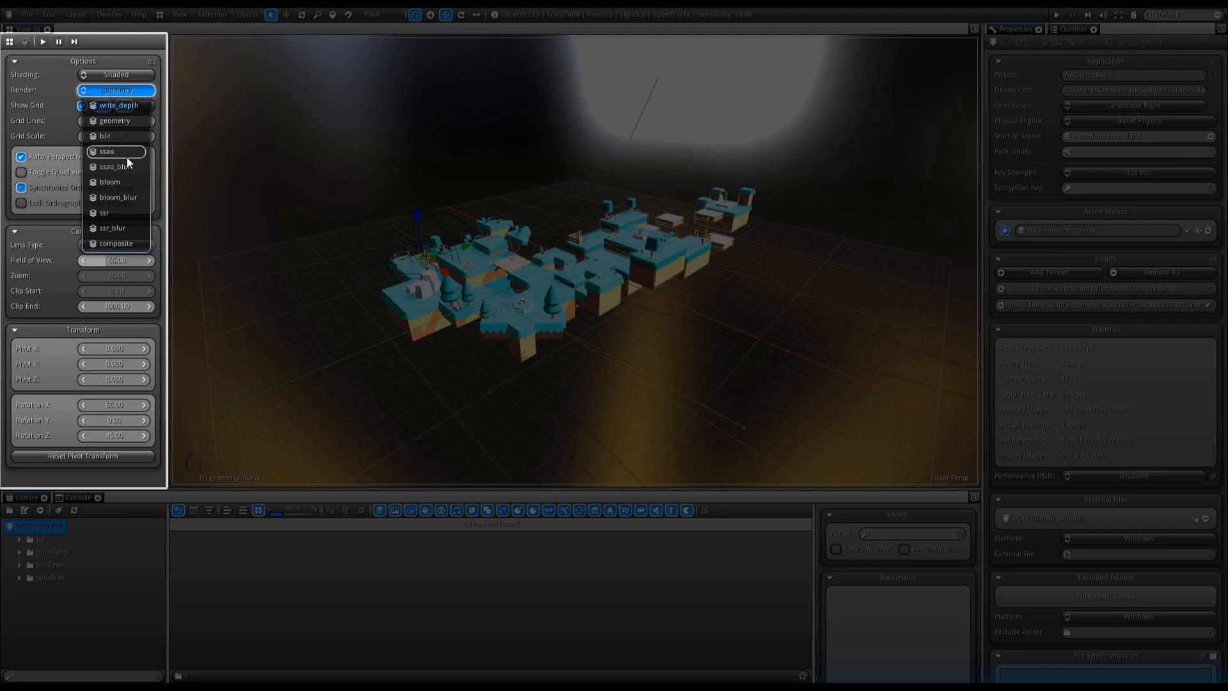
scroll(128, 167, down, 3)
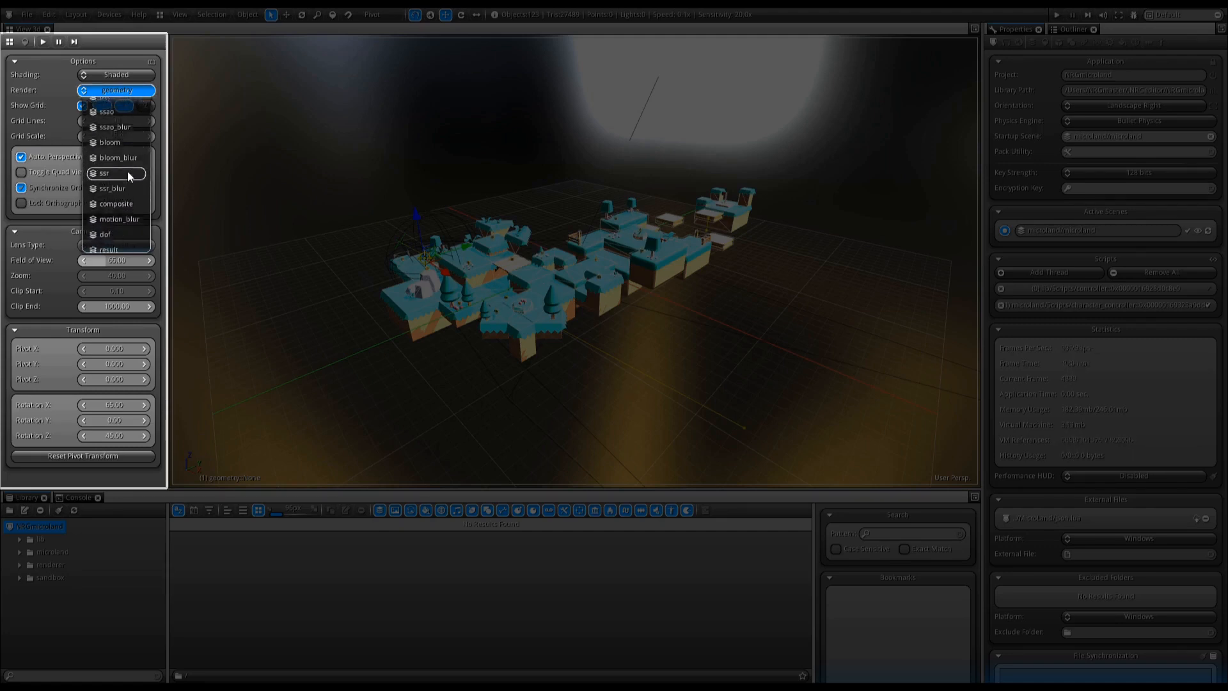
scroll(109, 147, down, 2)
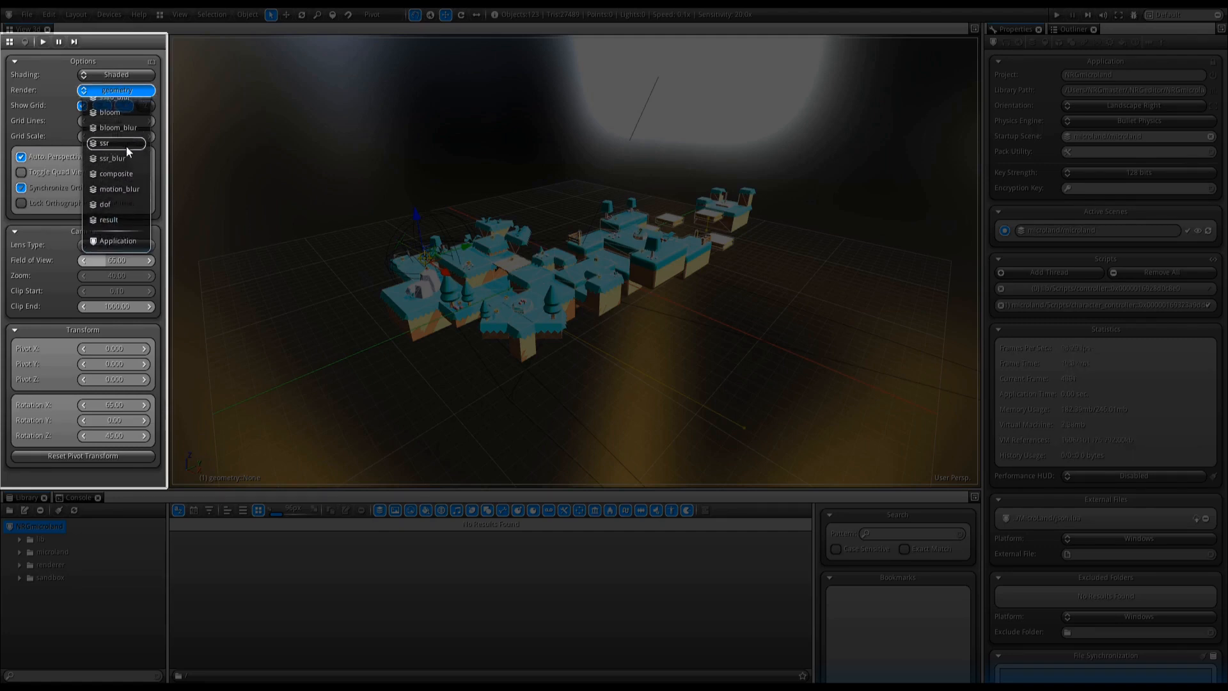
scroll(128, 141, down, 2)
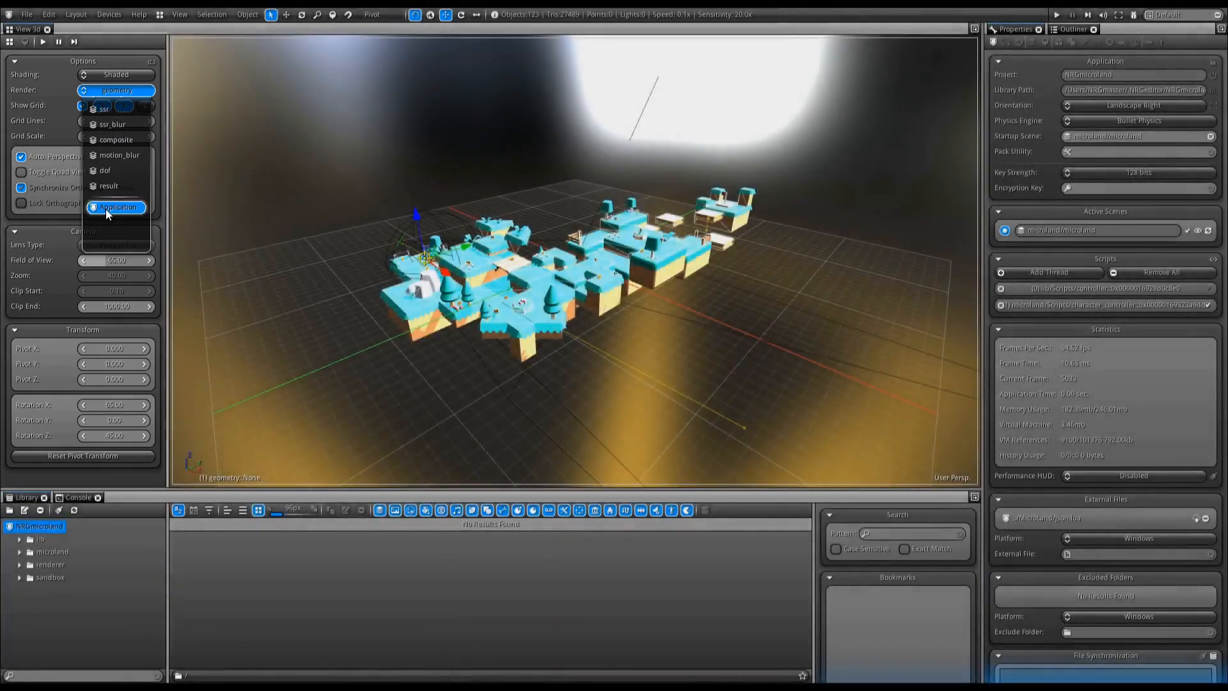
click(106, 208)
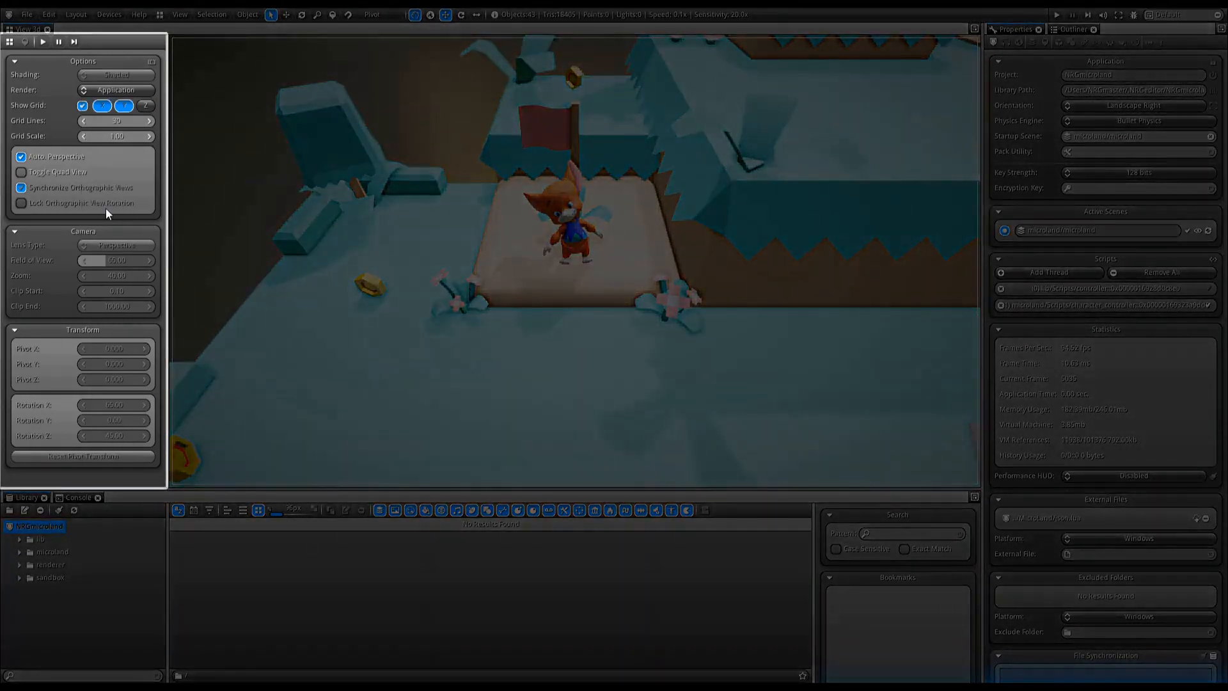
click(130, 88)
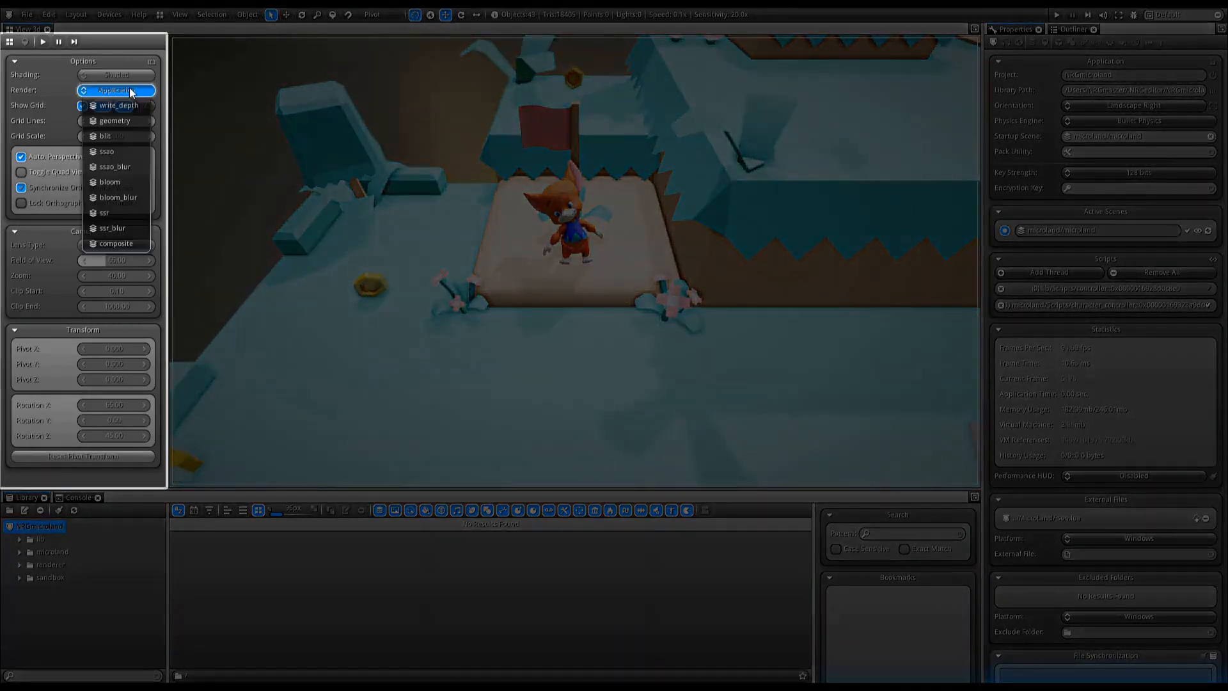
click(127, 123)
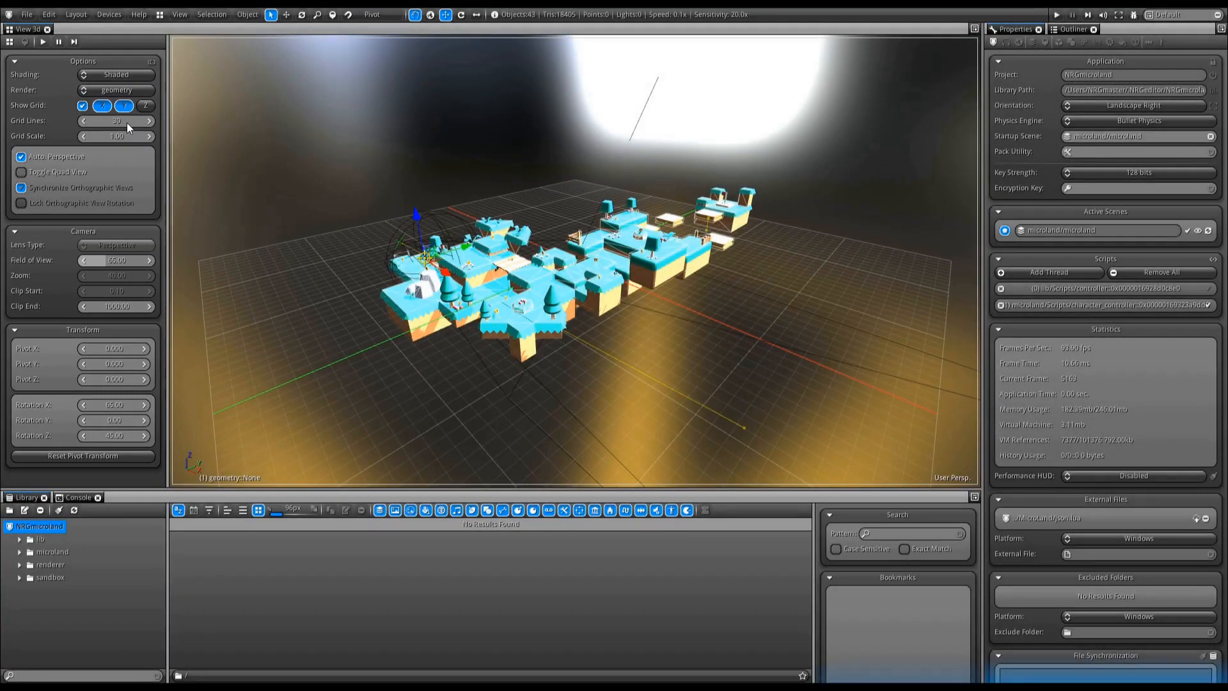
Try Wireframes shading and set Shaded+Wireframes on the geometry layer, and switch to the render layer's camera and back to the viewport camera.
click(126, 76)
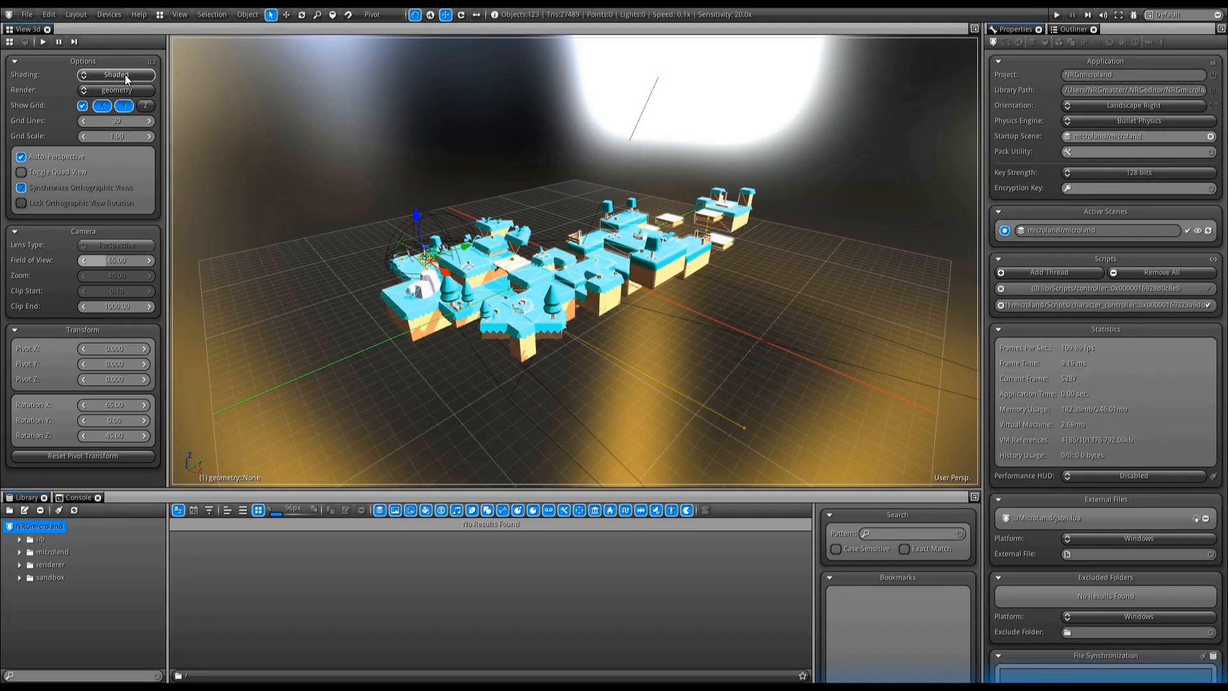
click(124, 106)
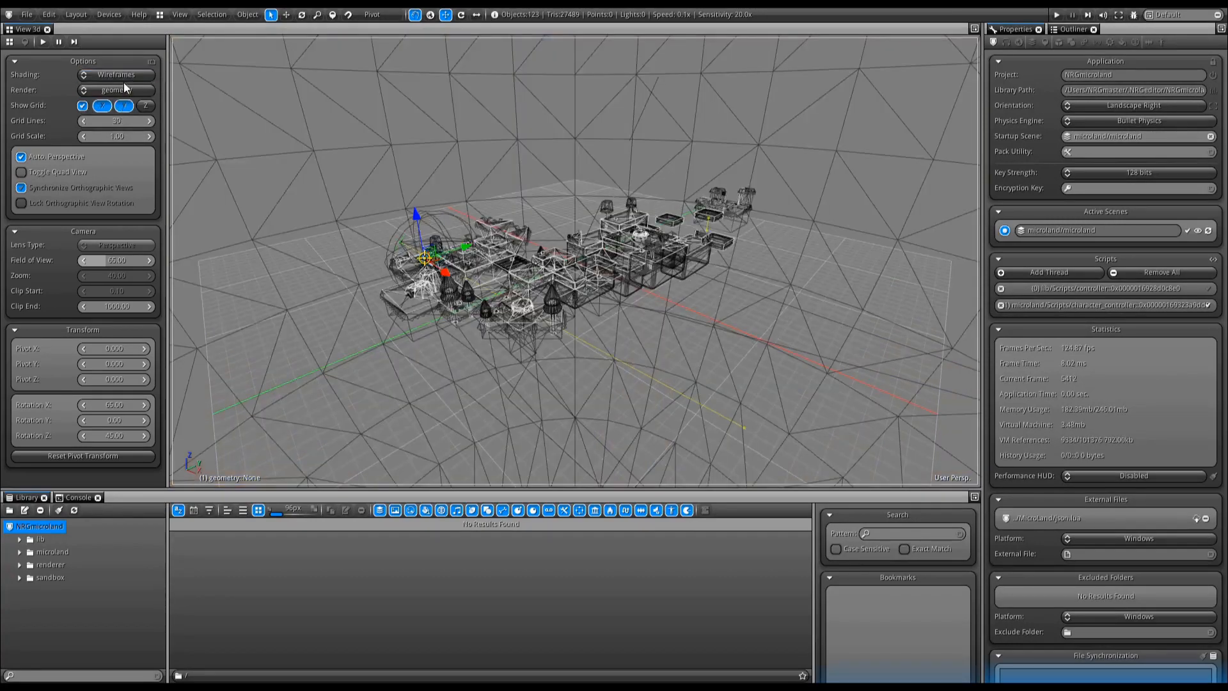
click(122, 120)
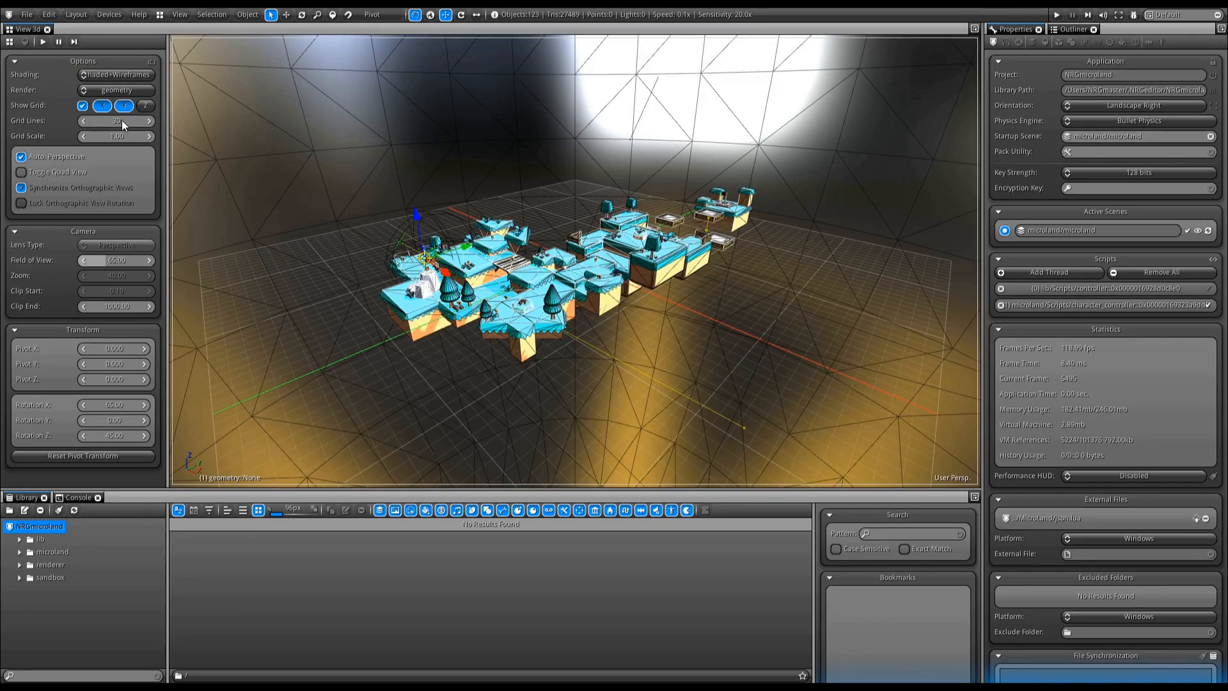
click(151, 62)
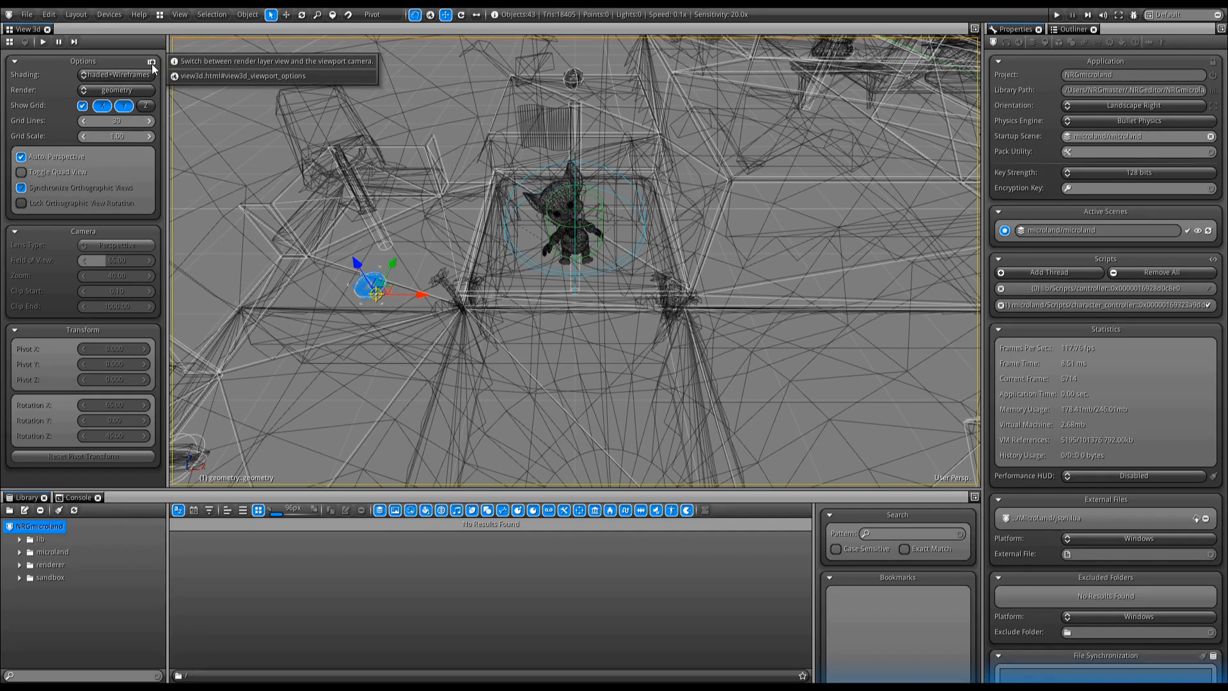
click(152, 63)
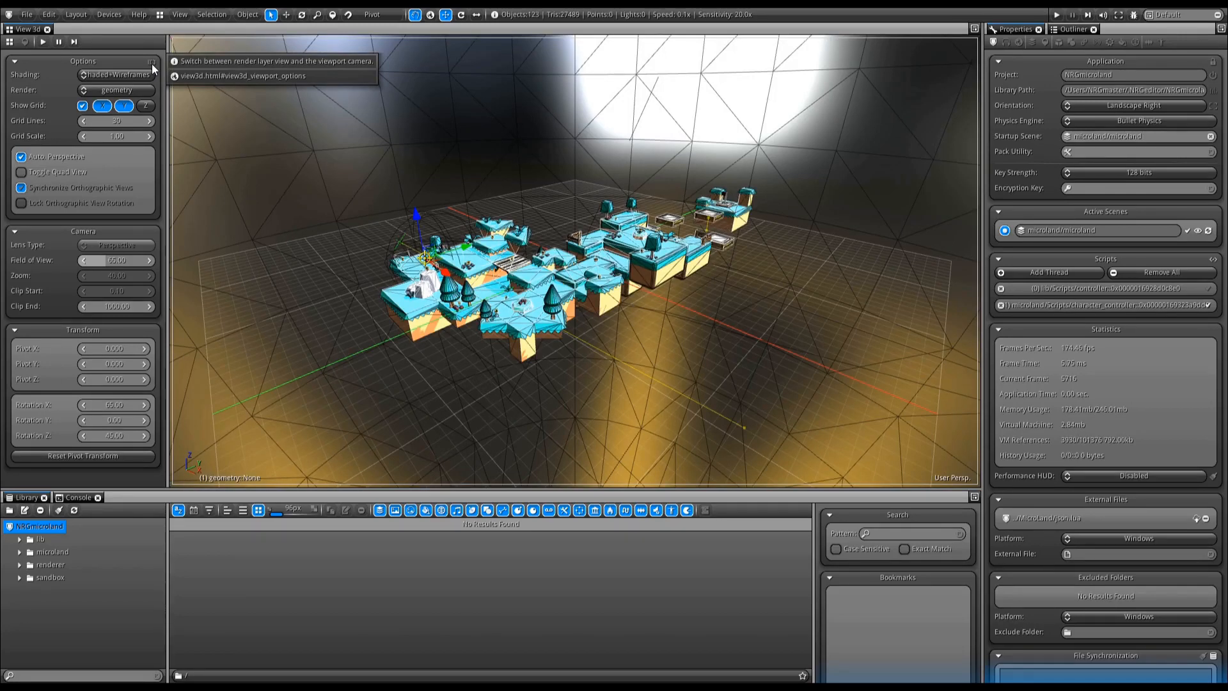
Pan, orbit and zoom the 3D view of the islands with the navigation tools.
click(426, 272)
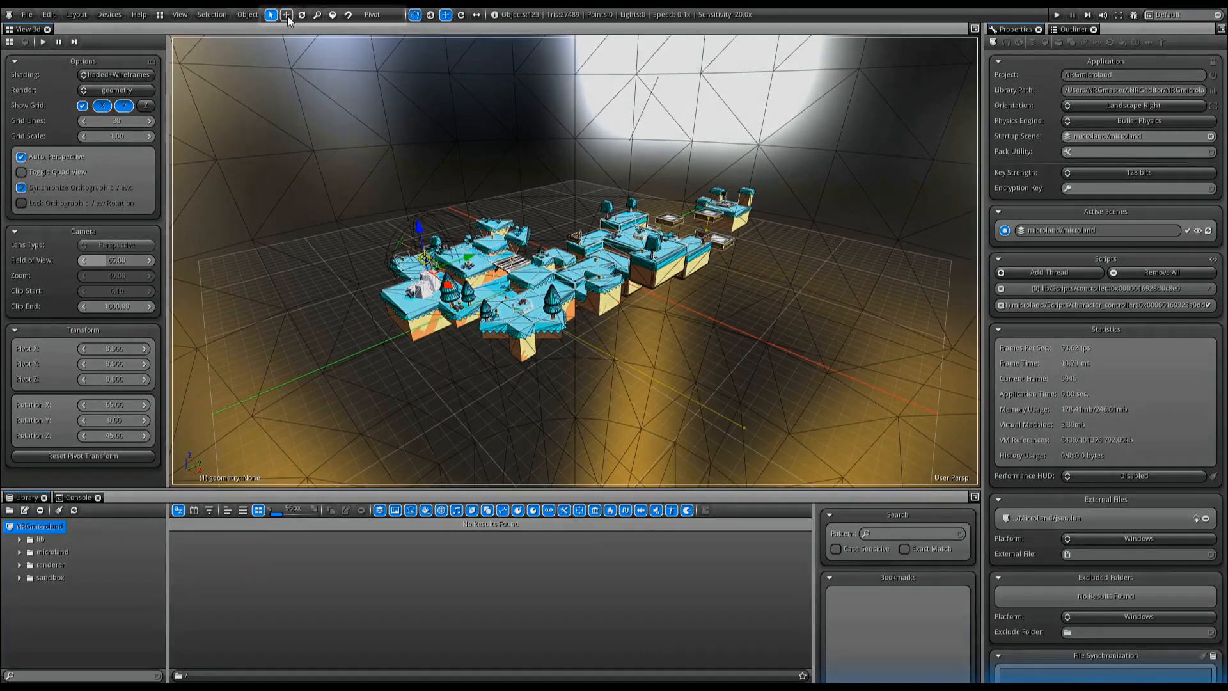
click(286, 15)
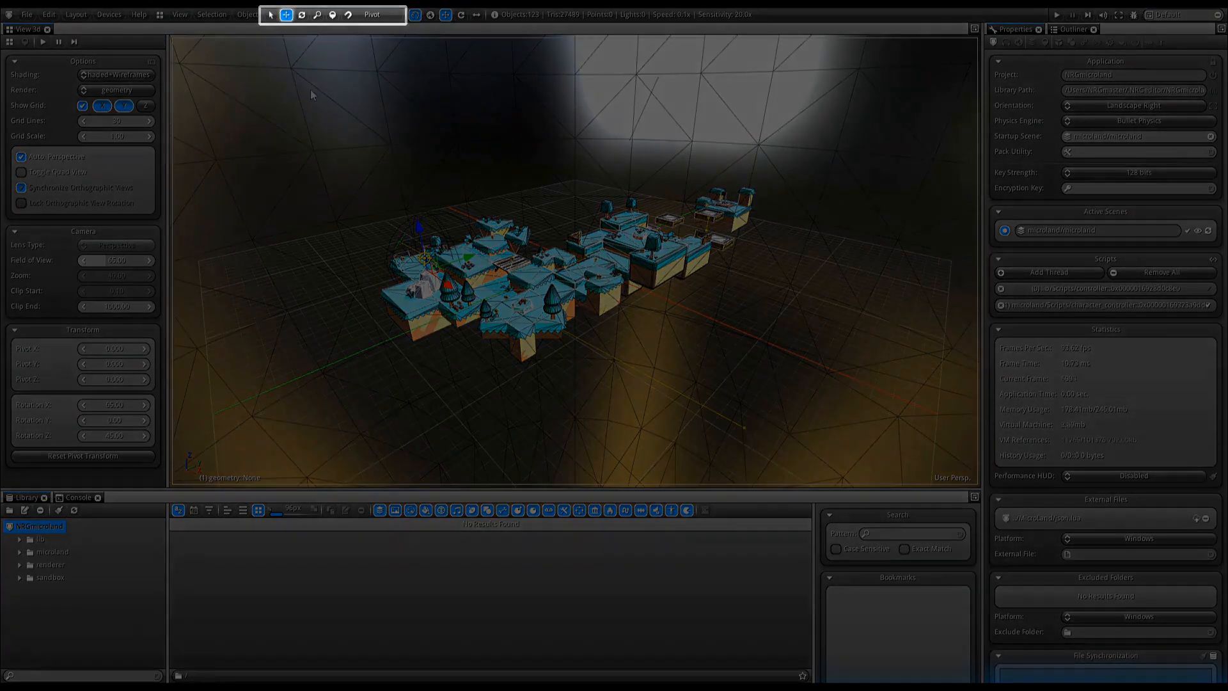
drag(311, 90, 342, 118)
click(303, 16)
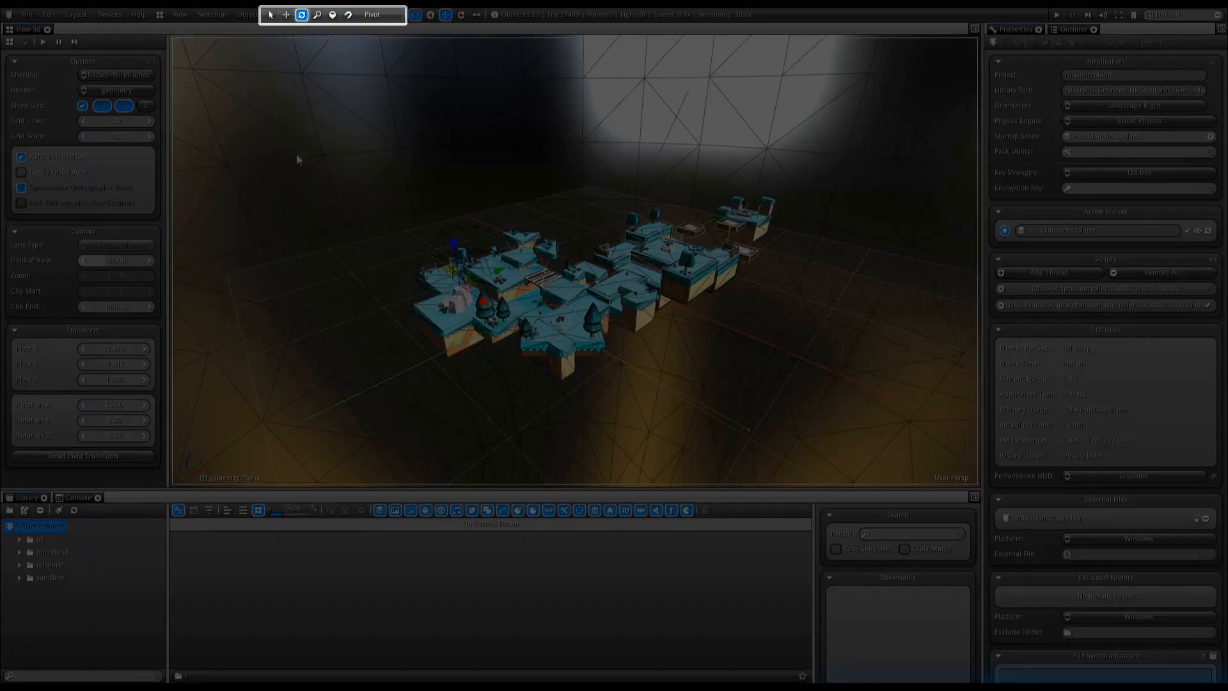
drag(296, 159, 327, 99)
click(318, 15)
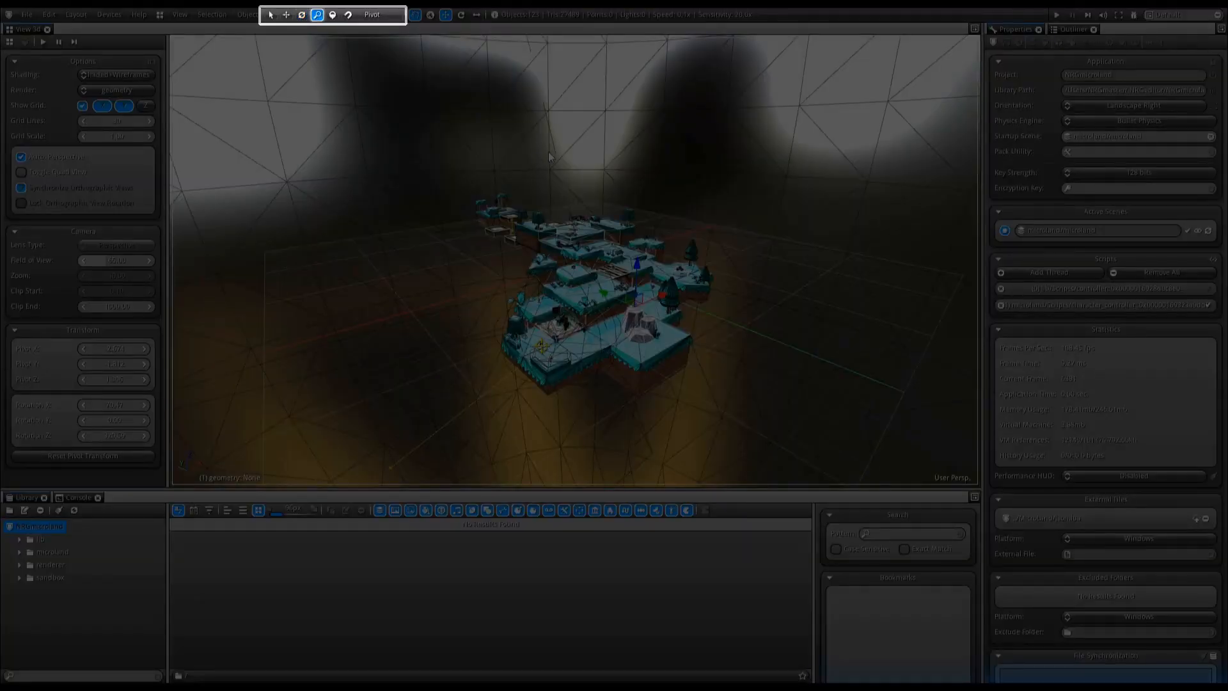
drag(549, 156, 539, 209)
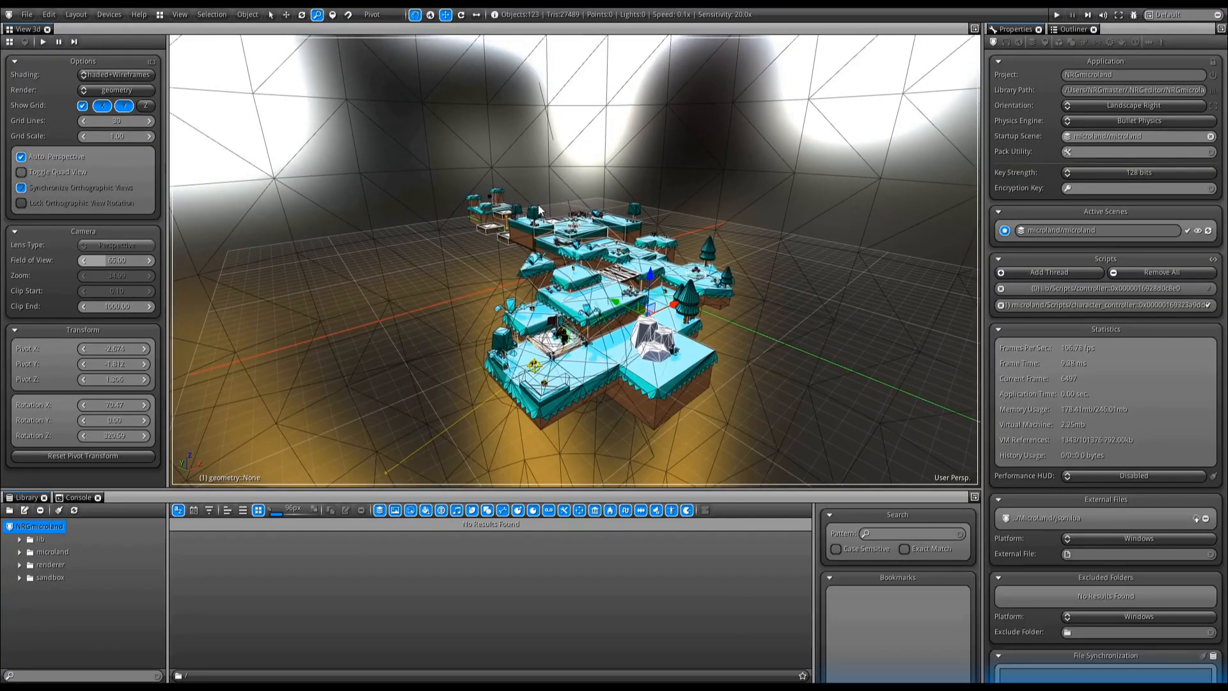
Focus the 3D view on the active object and zoom in close to the rock formation.
click(179, 14)
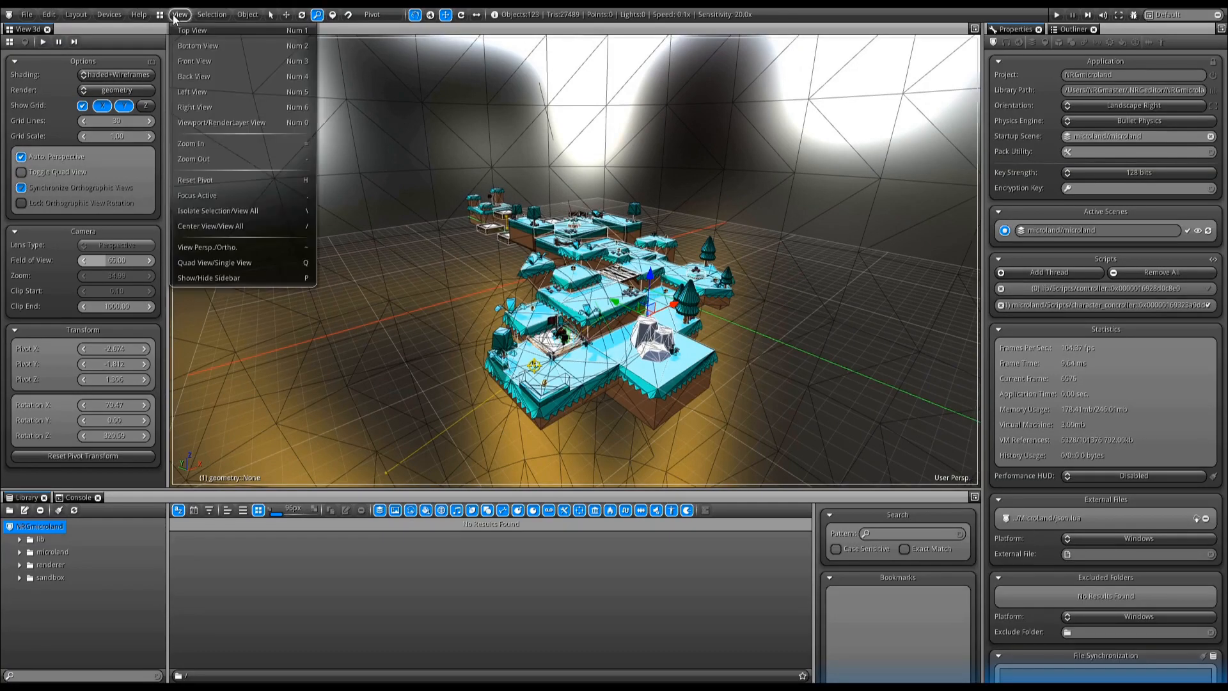
click(197, 193)
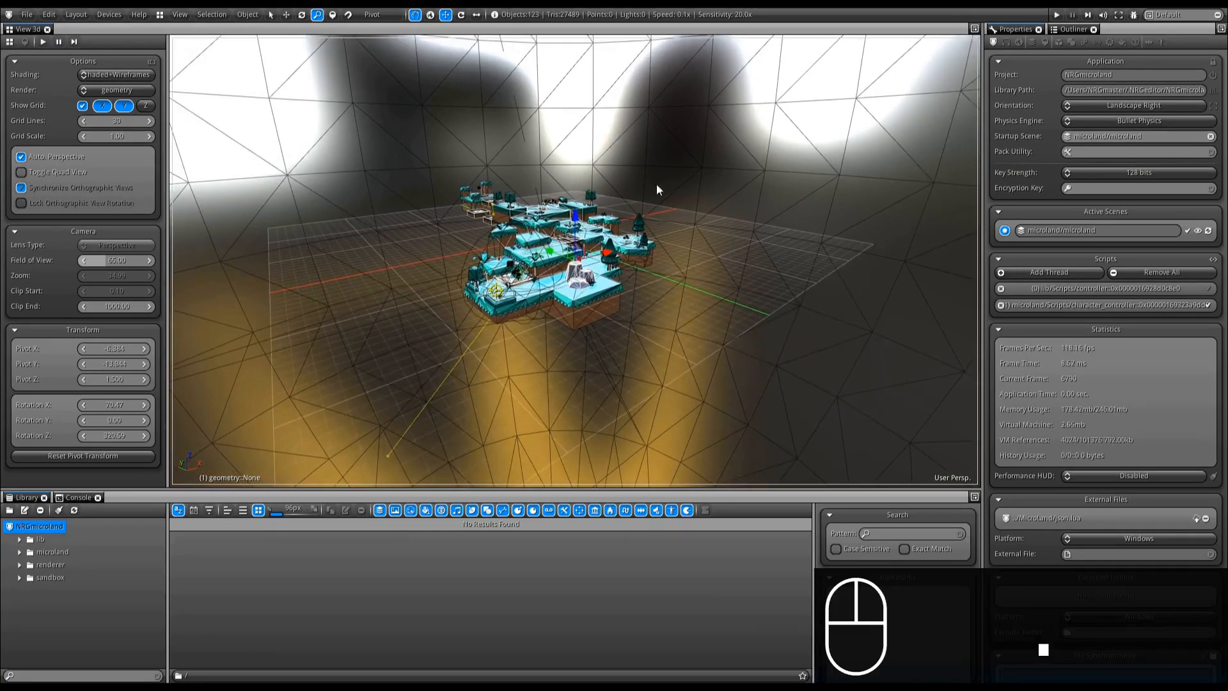
drag(656, 183, 669, 422)
drag(651, 112, 629, 399)
drag(621, 269, 608, 377)
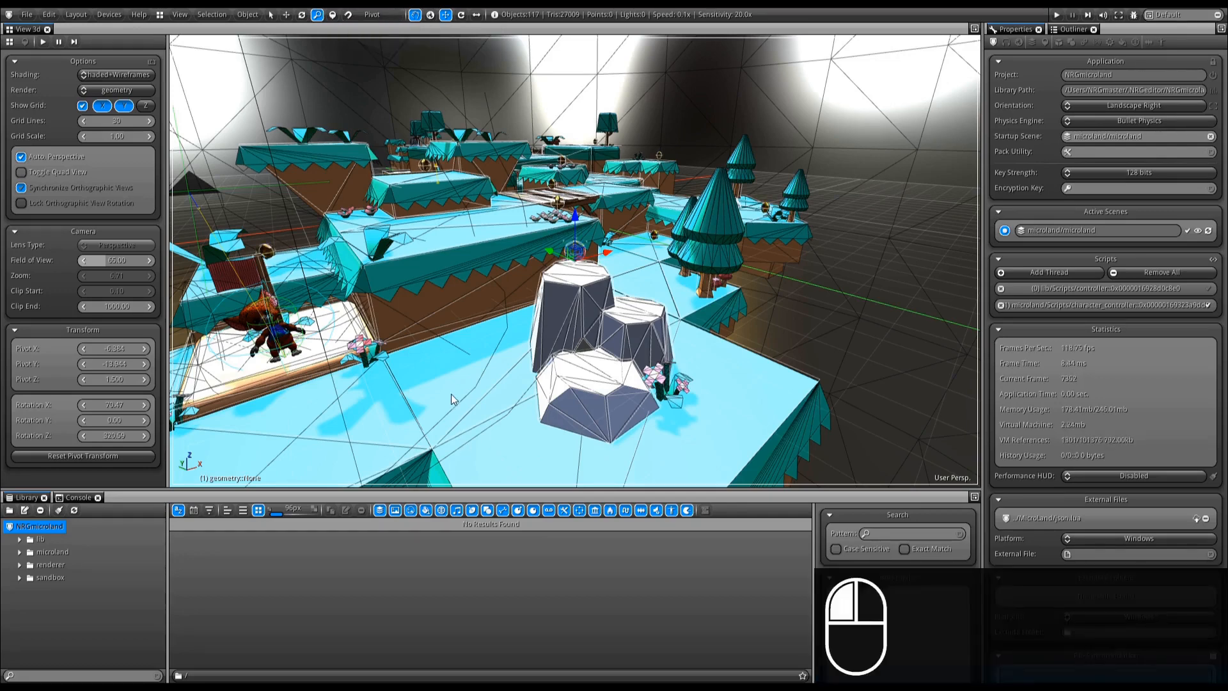
Look around the rock formation and fly the viewport camera backward, forward, sideways, up and down.
key(g)
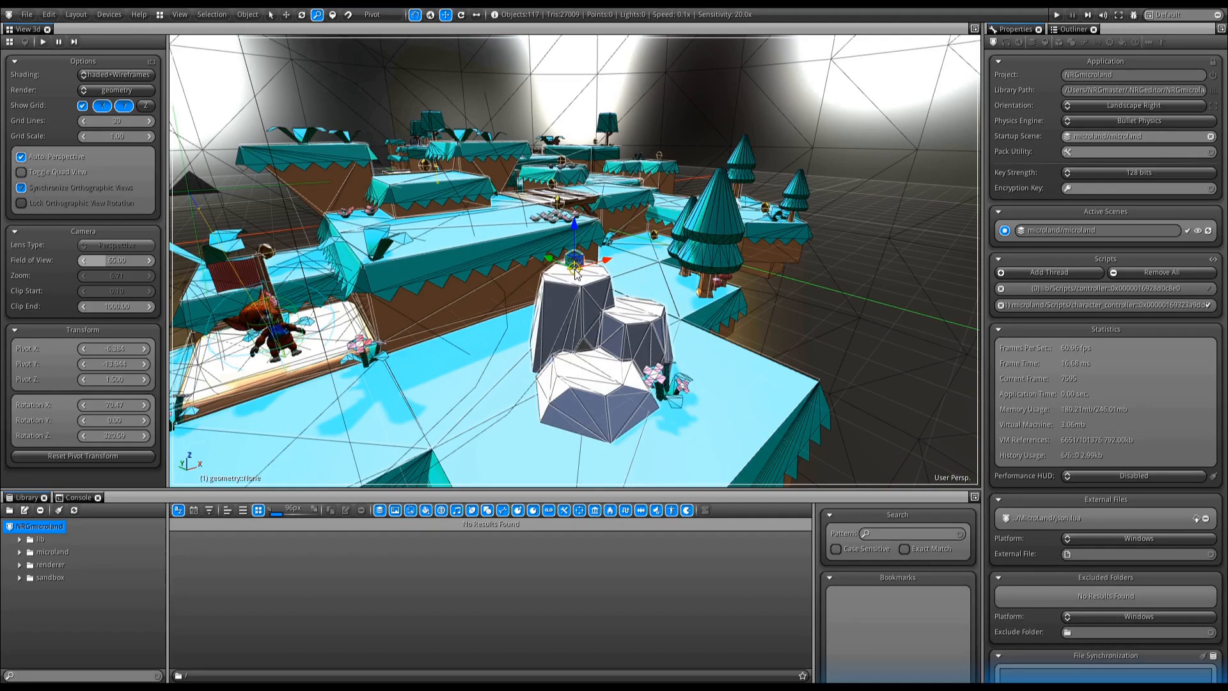
drag(577, 271, 665, 284)
key(s)
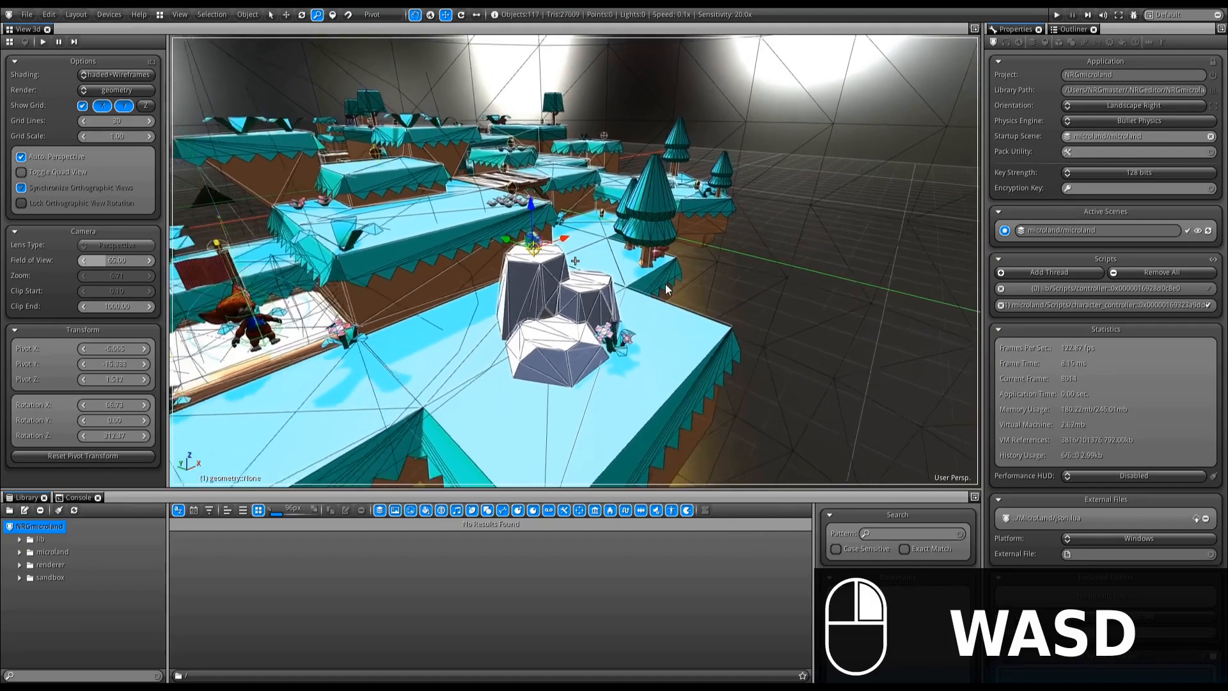
key(s)
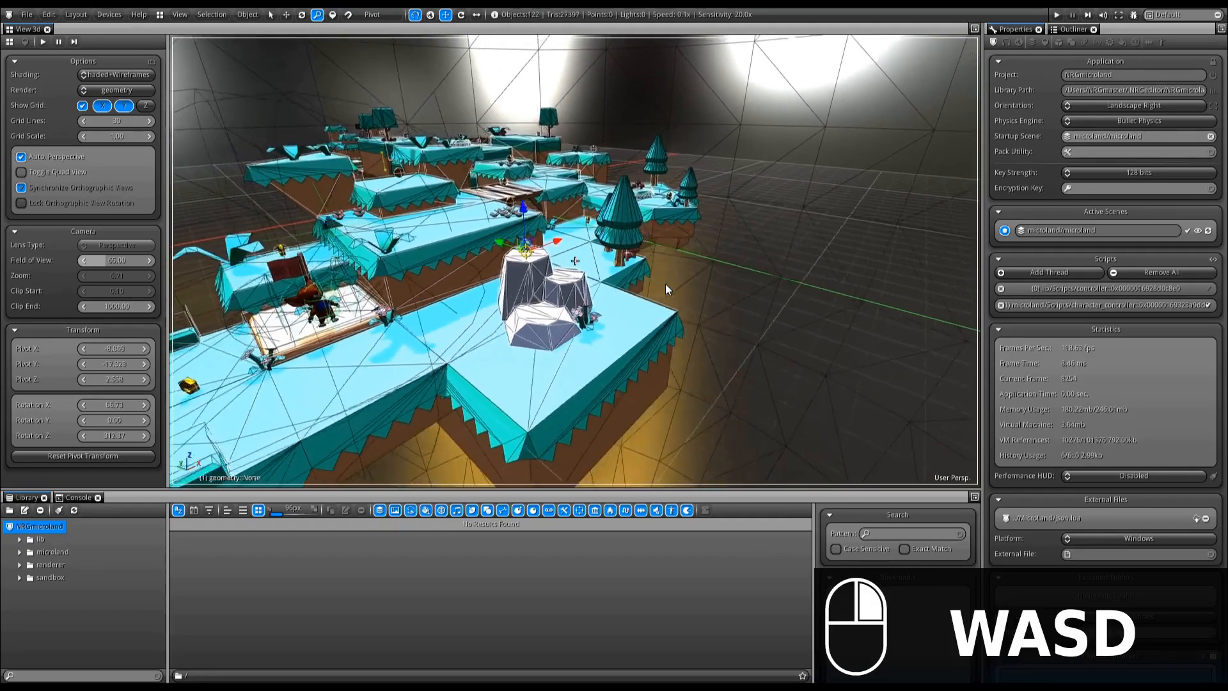
key(w)
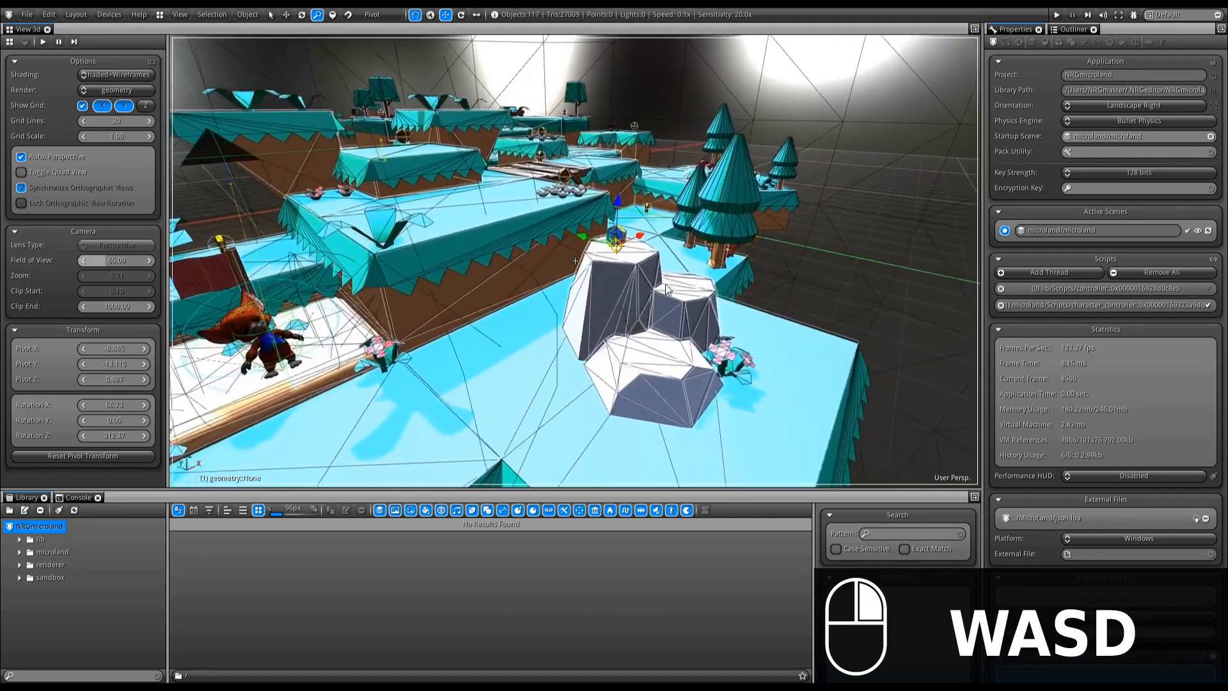
key(d)
key(r)
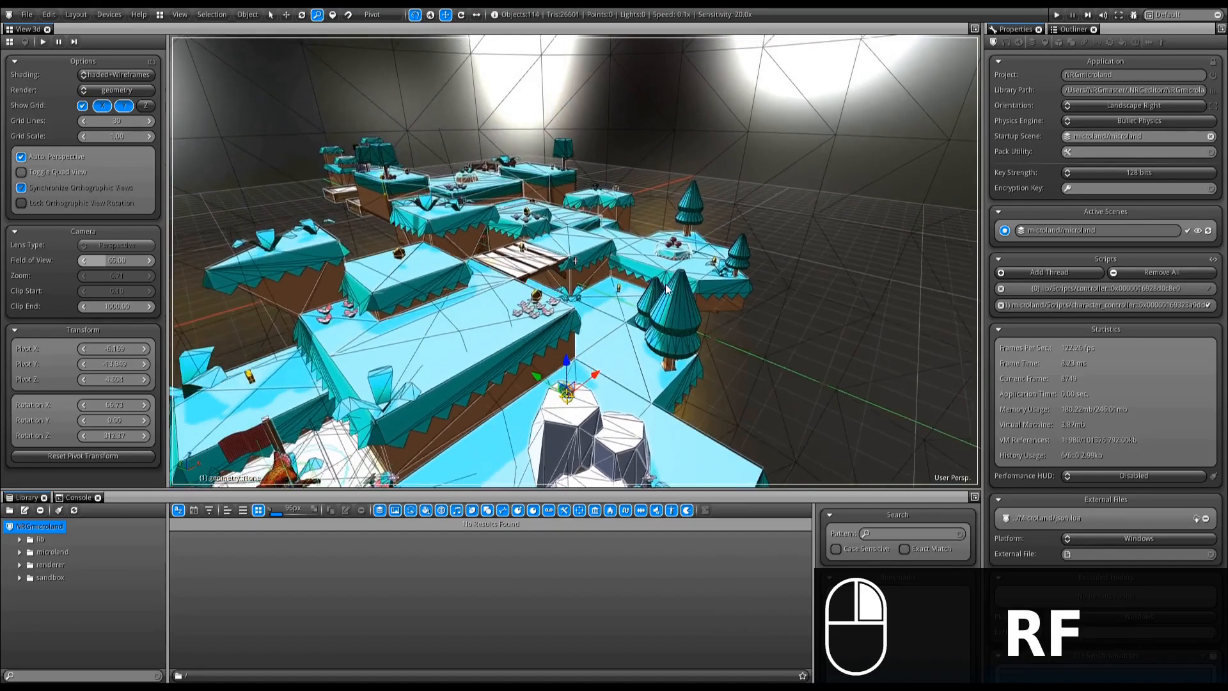
key(f)
key(r)
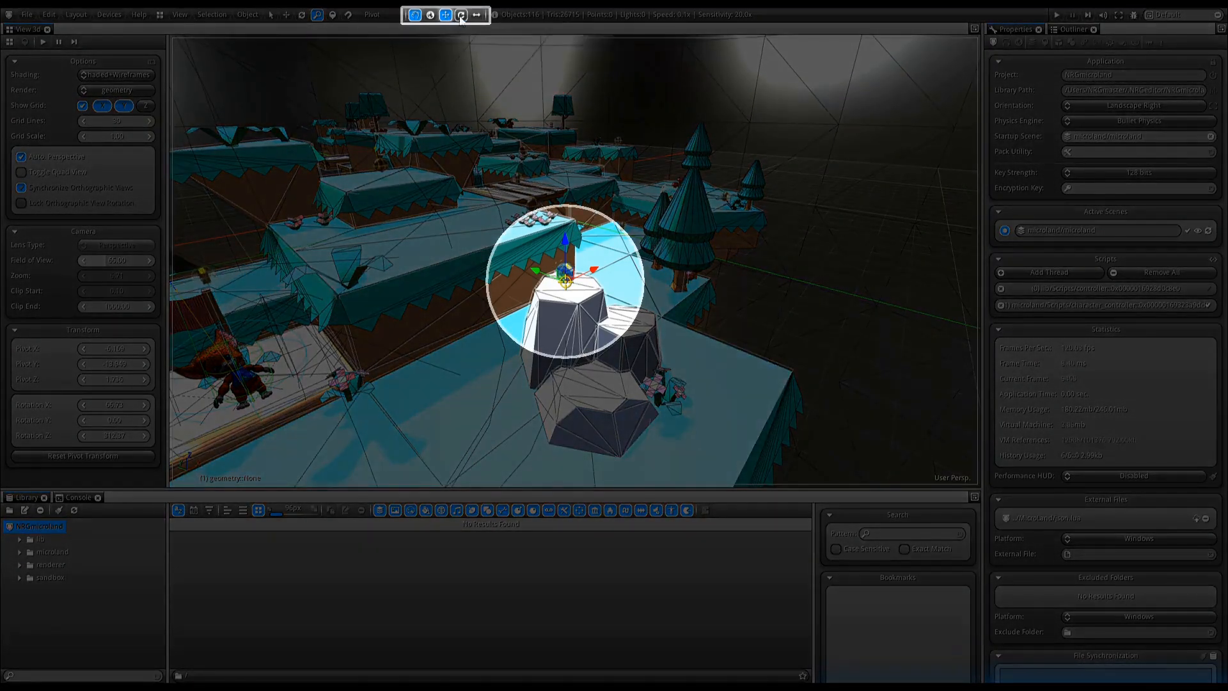
Cycle the manipulator through rotate, scale and rotate plus scale back to move, and shrink and enlarge it.
click(461, 15)
click(476, 15)
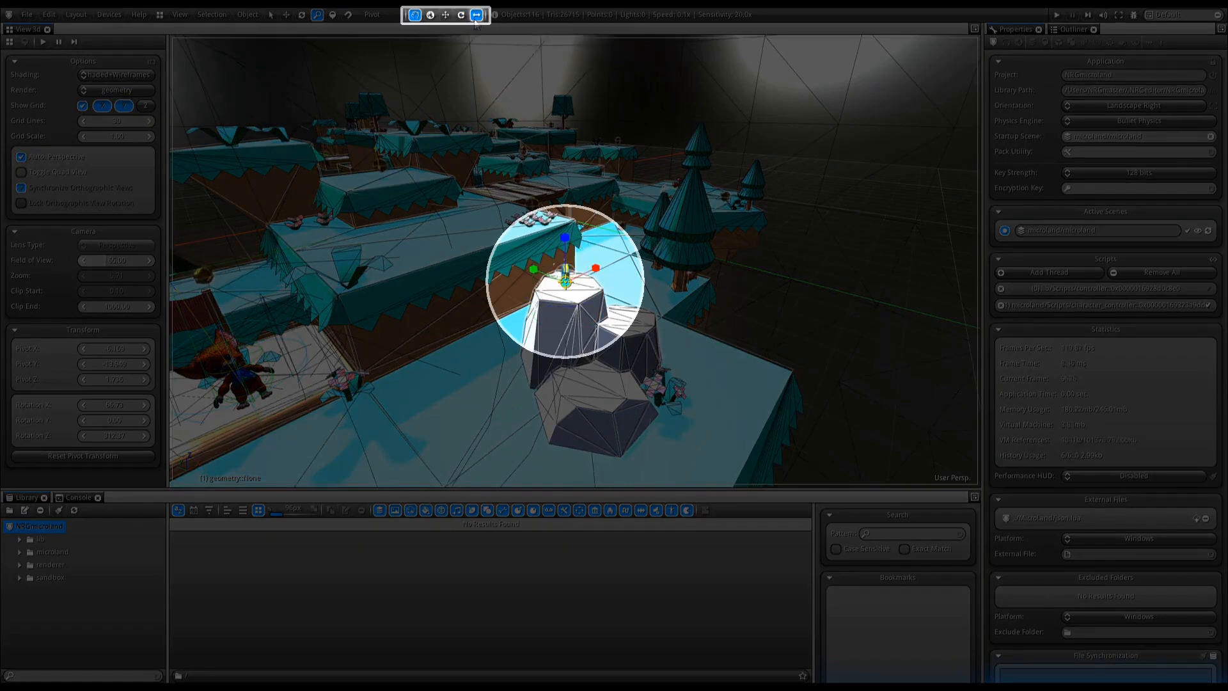
key(shift)
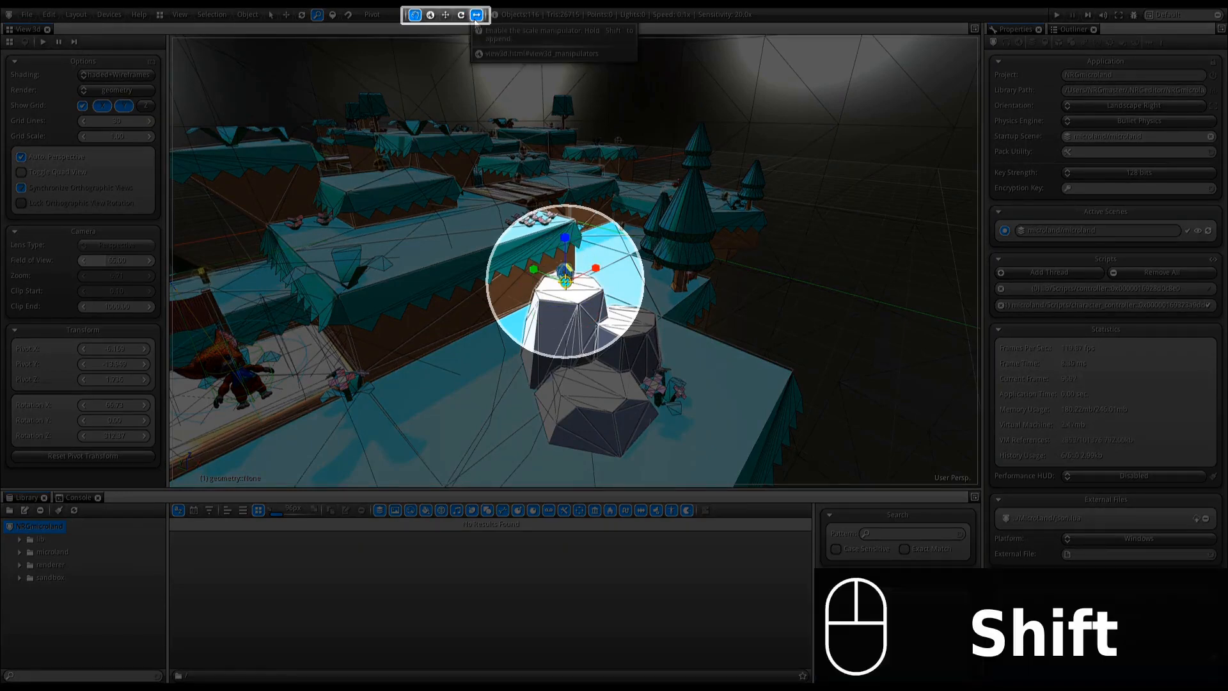
shift+click(461, 15)
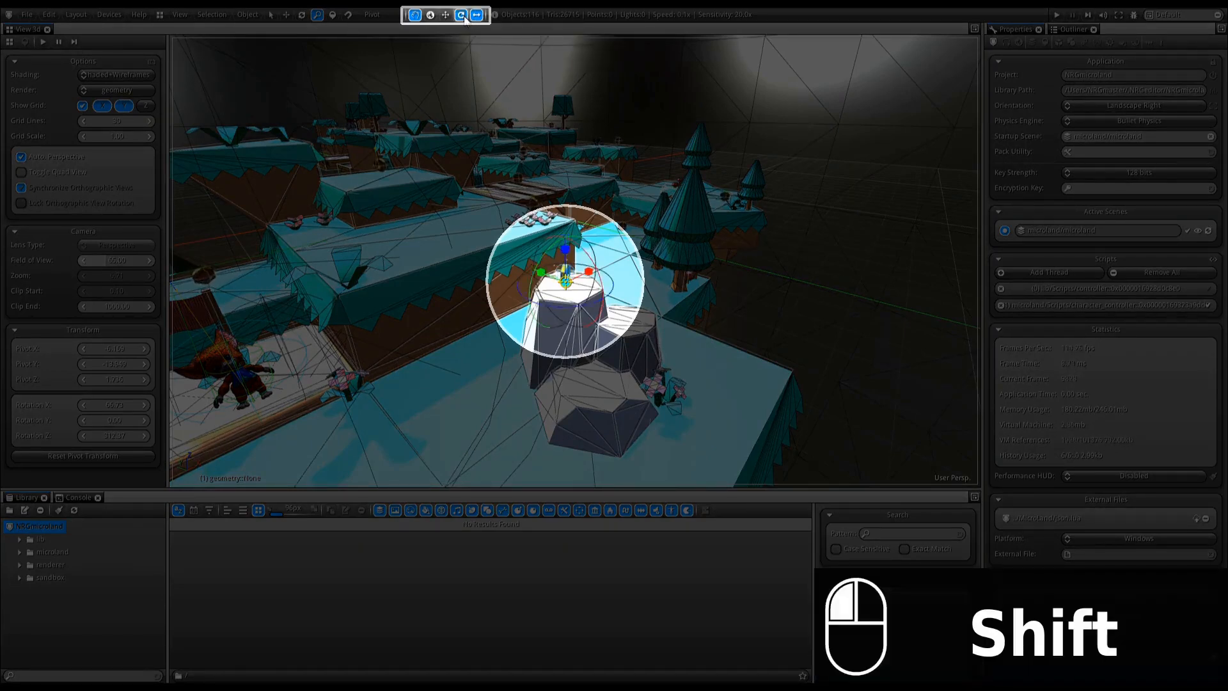
click(451, 17)
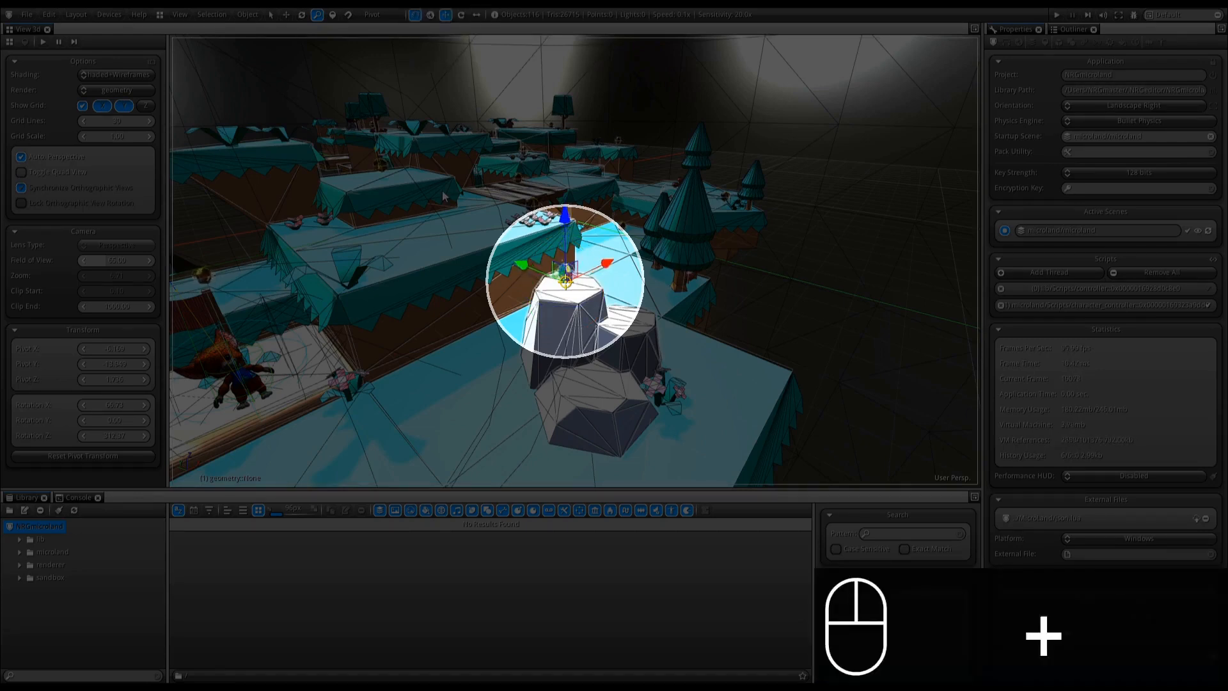
key(minus)
key(plus)
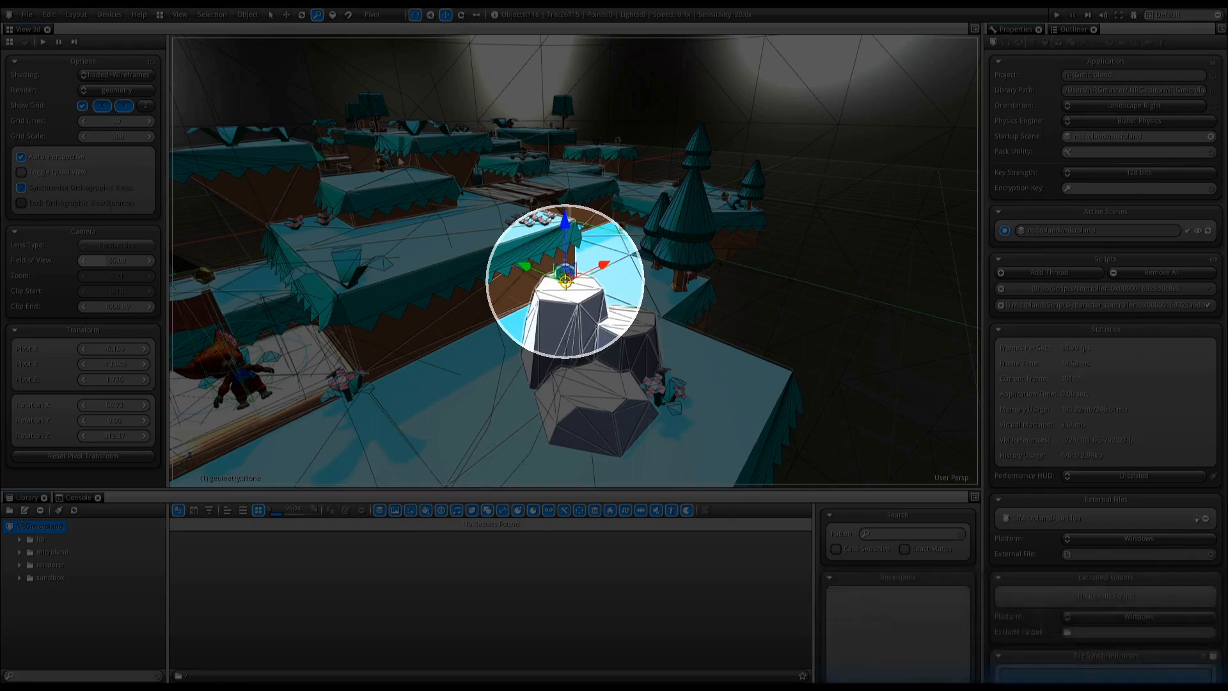
Toggle the 3D view's transform manipulator off and back on.
click(415, 14)
click(415, 15)
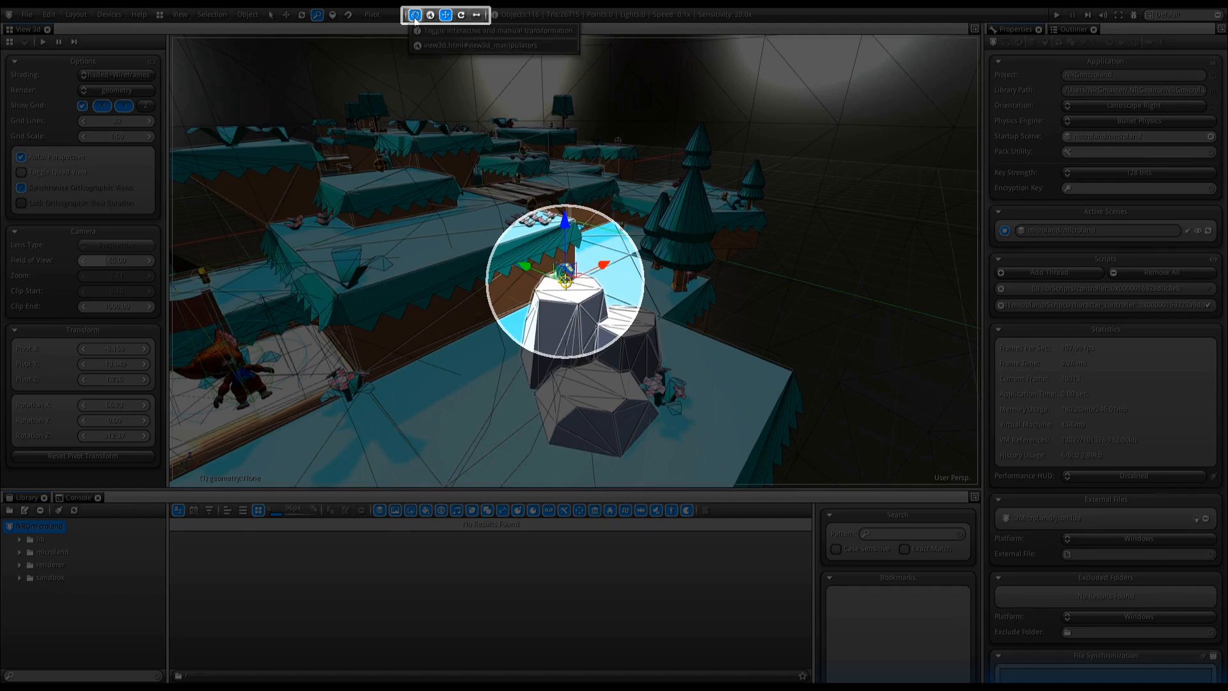
click(430, 15)
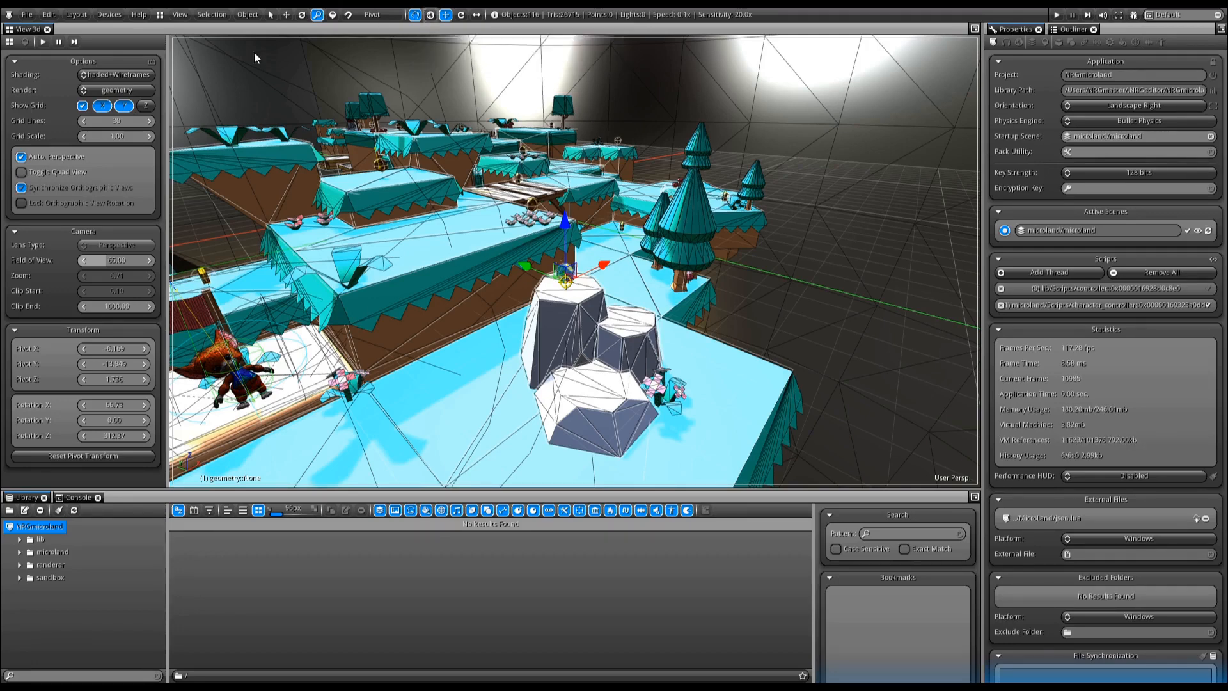
ctrl+shift+click(133, 78)
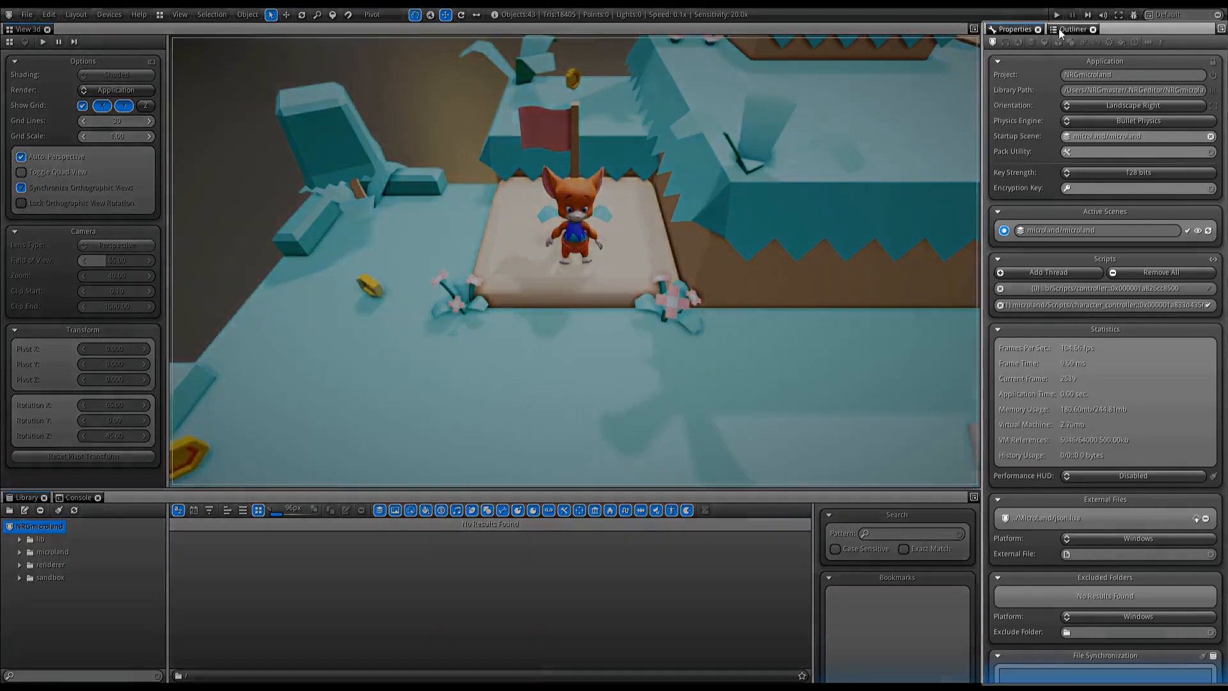
Look through the application, sound and physics world properties, then return to the application settings.
click(1062, 28)
click(1010, 31)
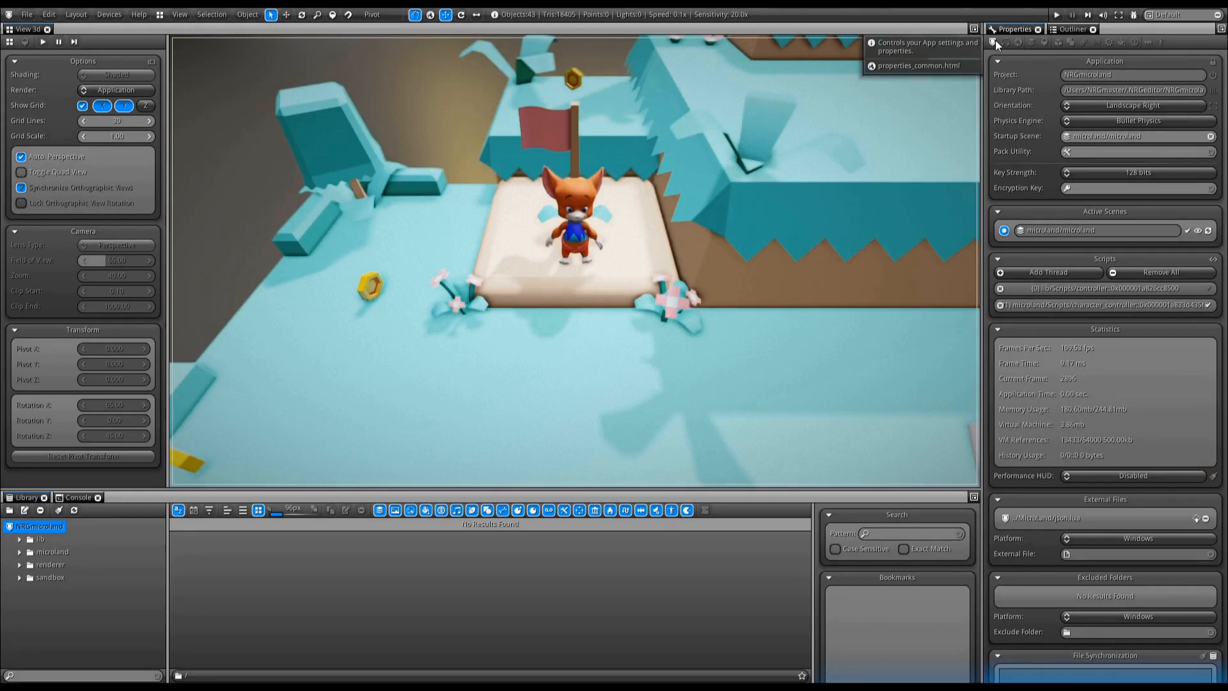
click(995, 40)
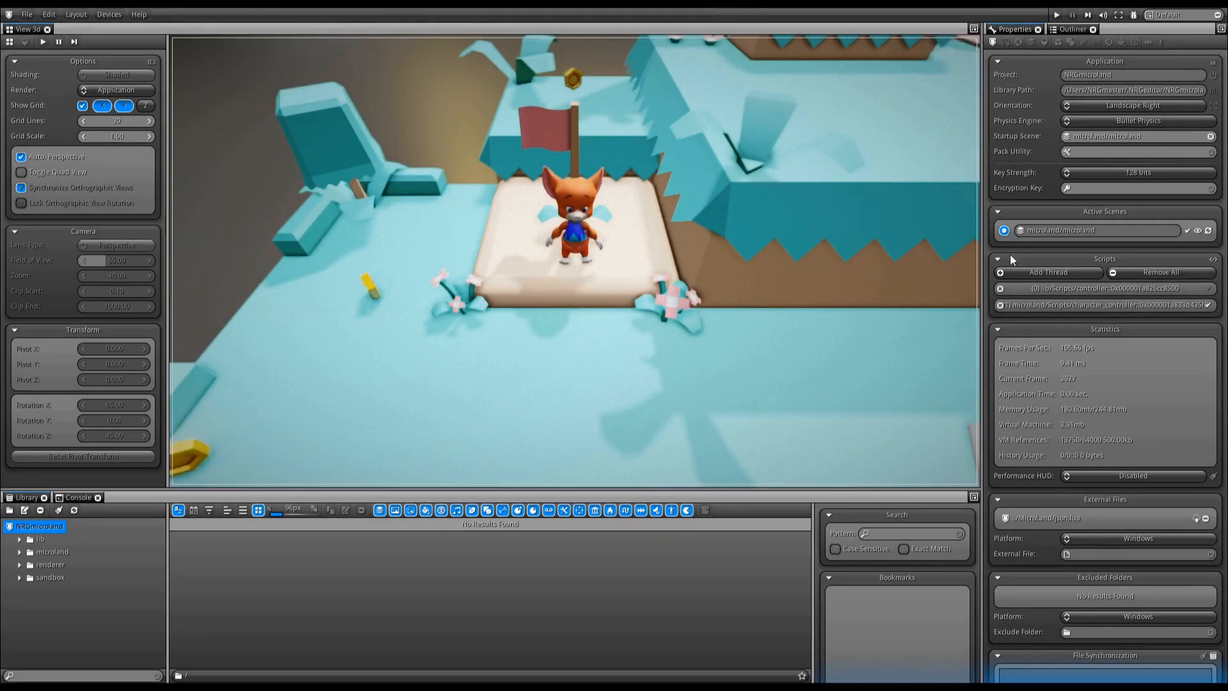
click(1005, 43)
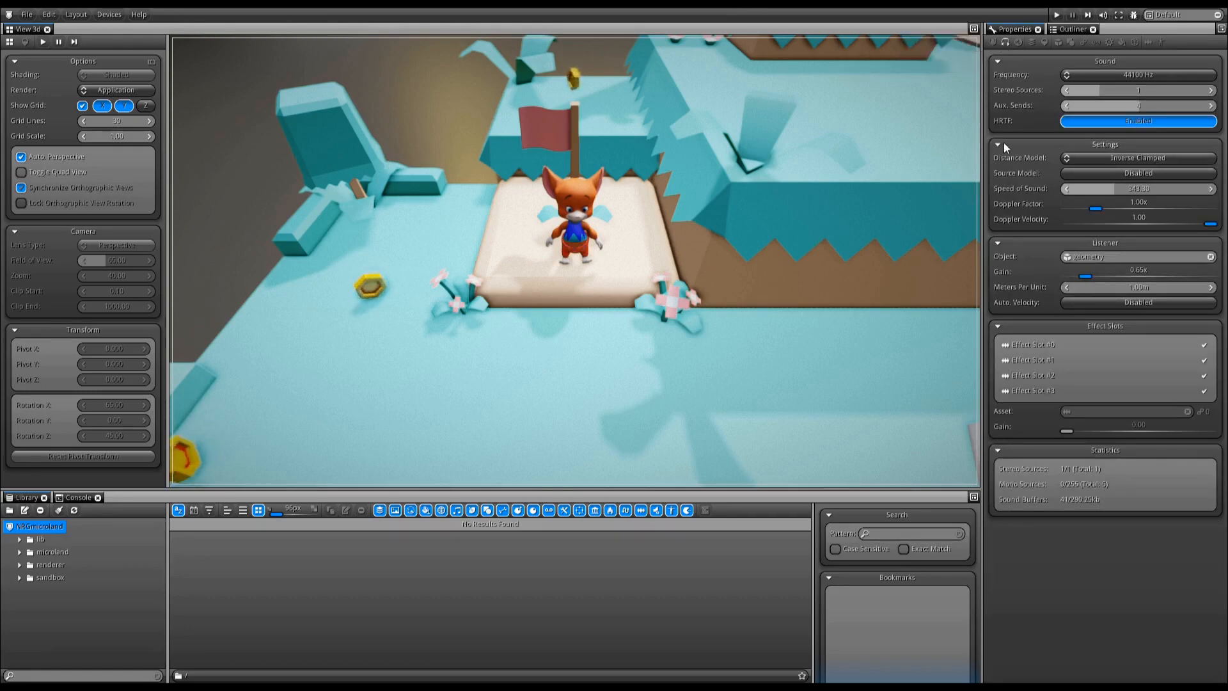
click(1018, 42)
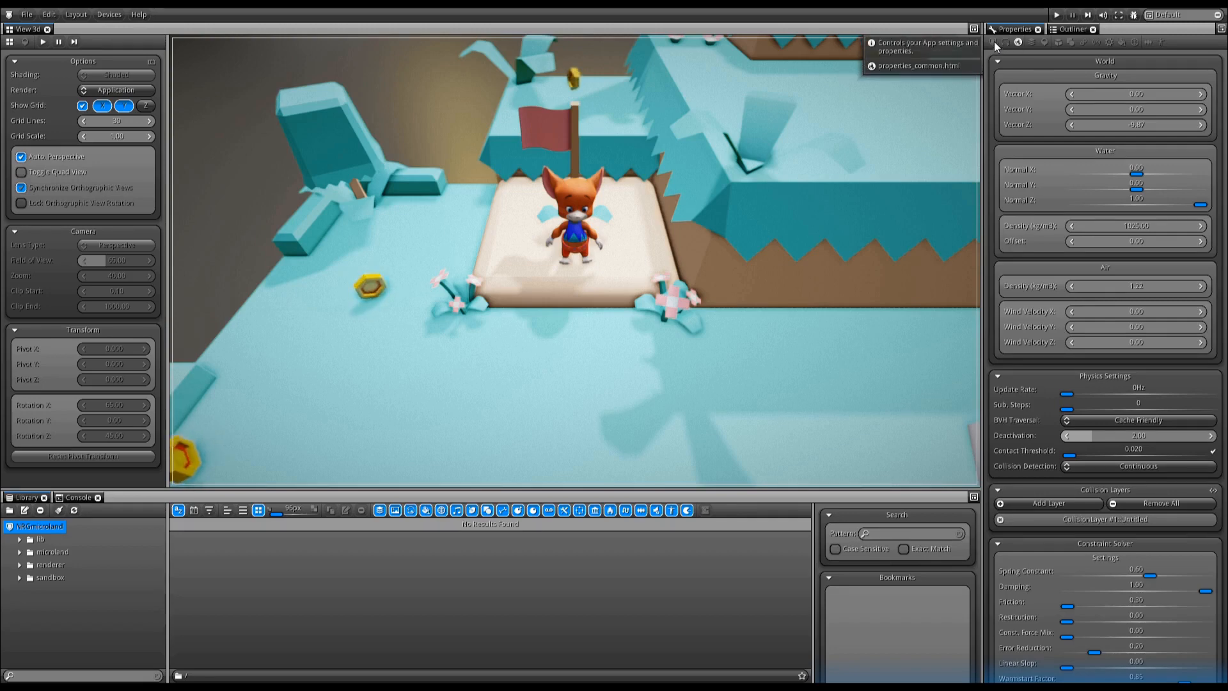
click(993, 41)
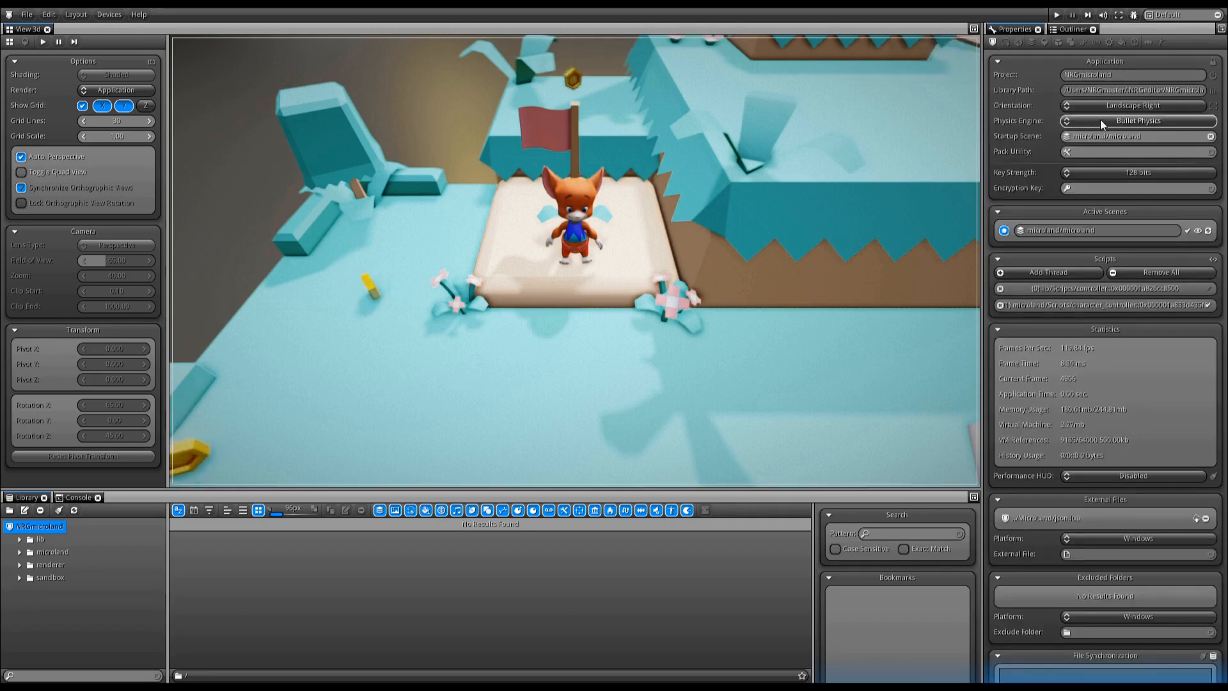
Show the physics world properties and set the gravity's Z vector to about -9.17.
click(1016, 43)
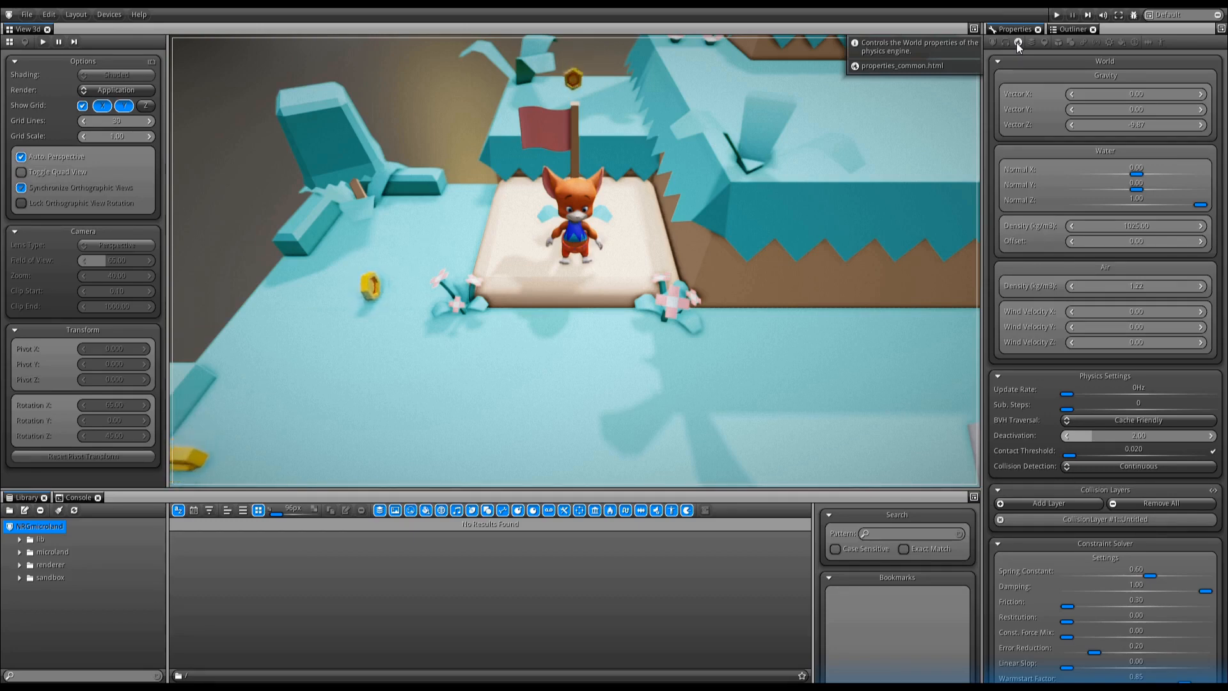
click(1017, 43)
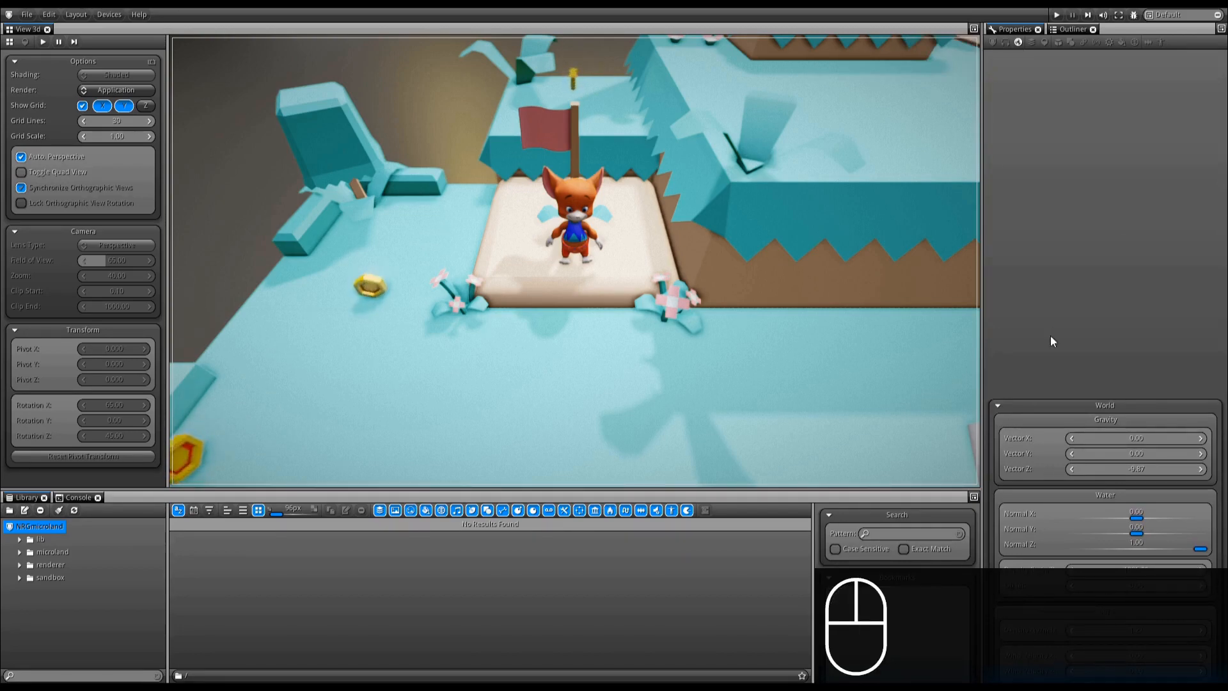
click(1064, 258)
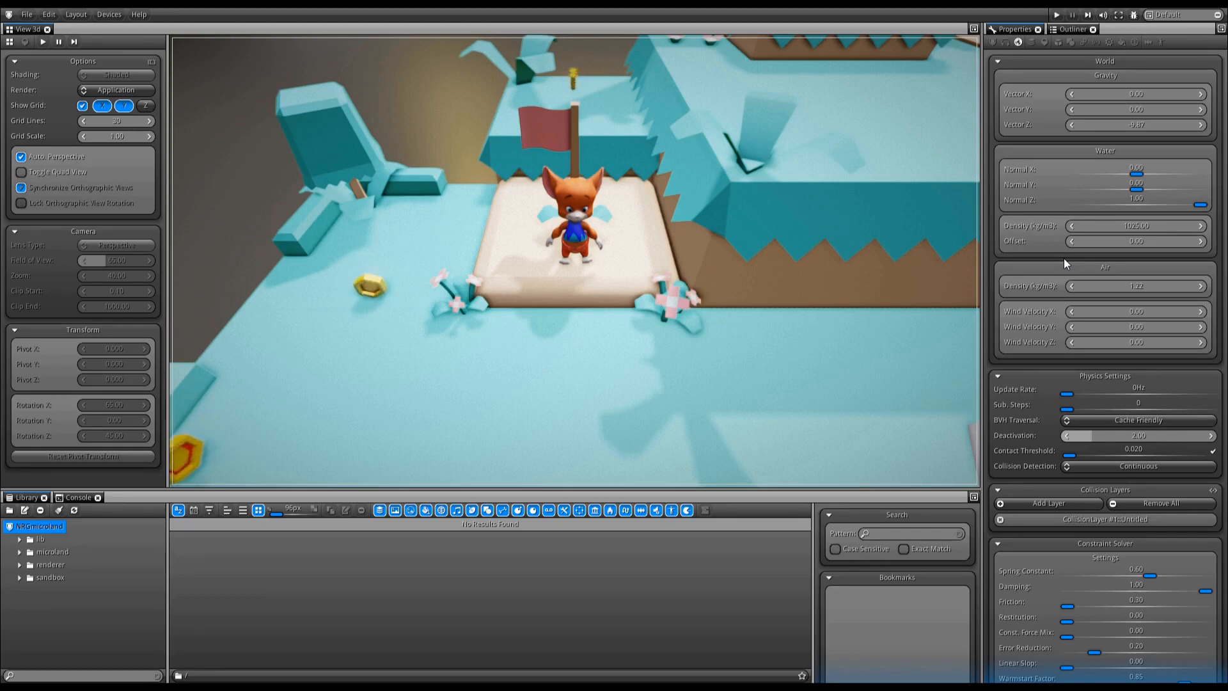
mouse_move(1093, 125)
mouse_down()
mouse_move(1165, 129)
mouse_move(1091, 128)
mouse_up()
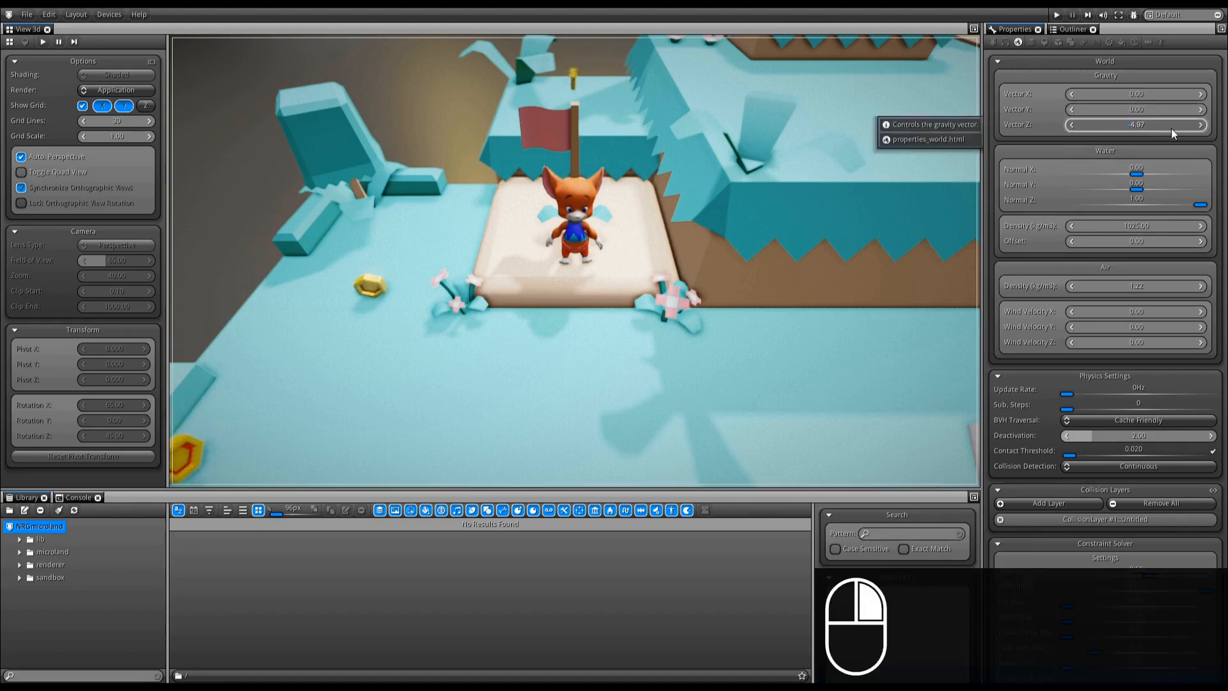
drag(1171, 128, 1087, 125)
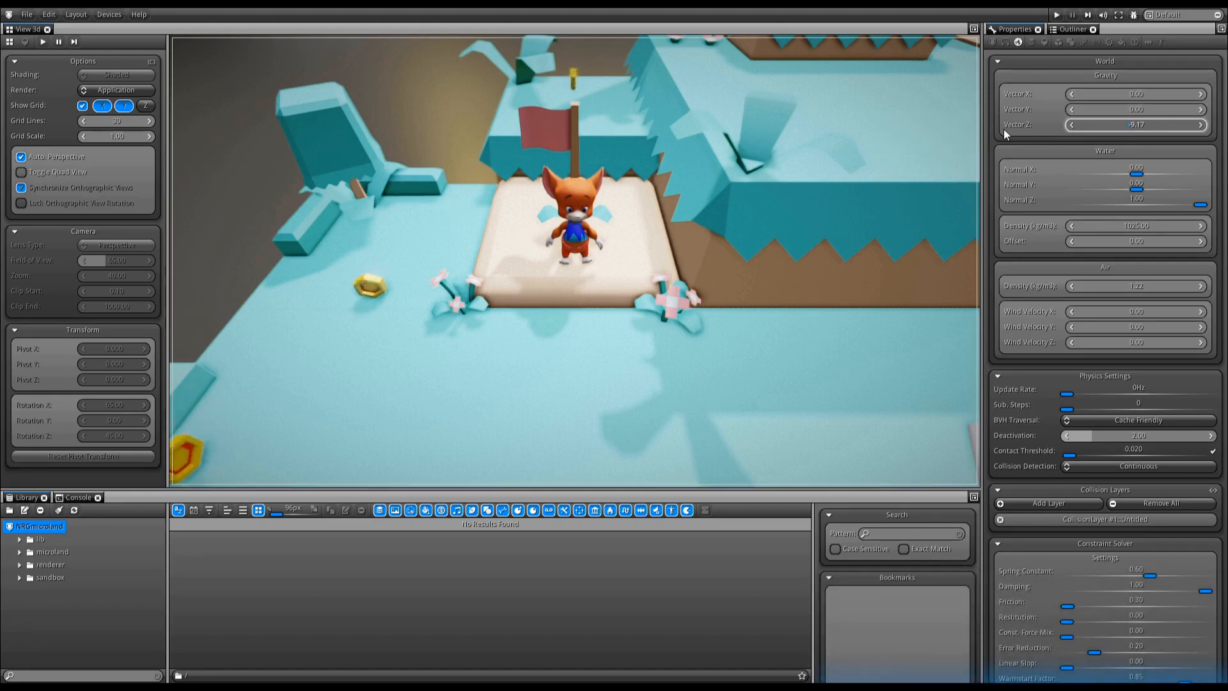
mouse_move(1003, 129)
mouse_down()
mouse_move(1007, 321)
mouse_move(1027, 241)
mouse_move(1032, 51)
mouse_move(1030, 305)
mouse_up()
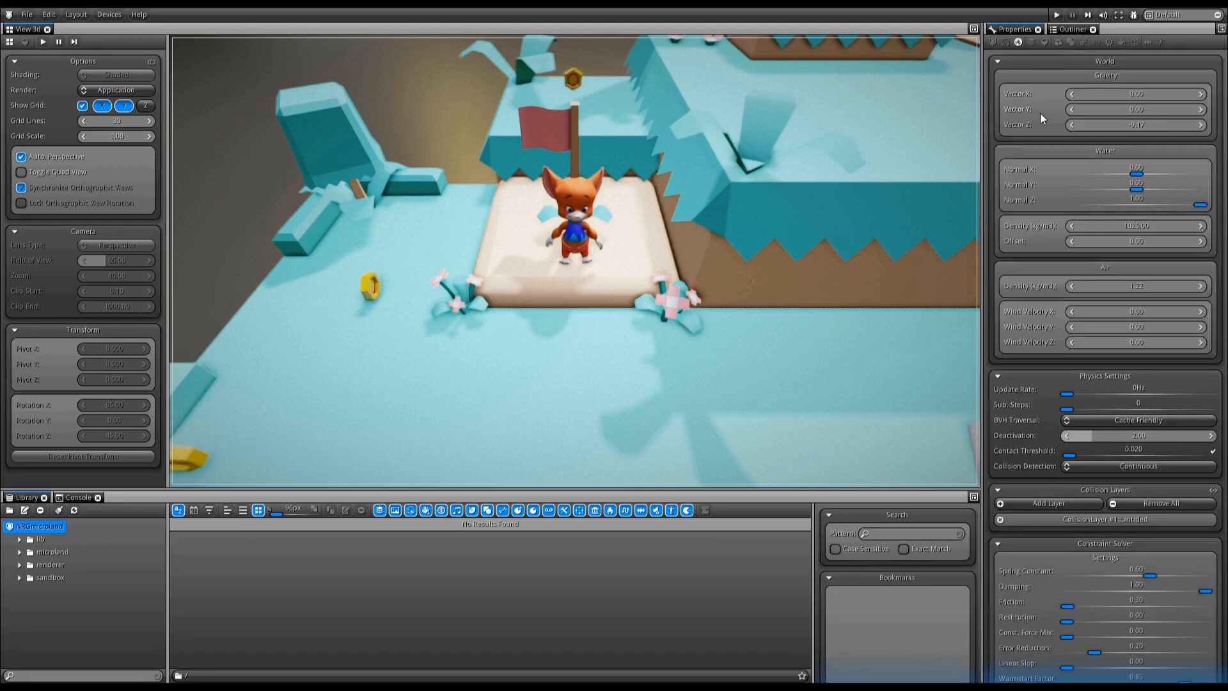
Collapse the World section, move it below Physics Settings and expand it again.
click(1063, 61)
click(1064, 81)
drag(1066, 81, 1062, 59)
click(1061, 60)
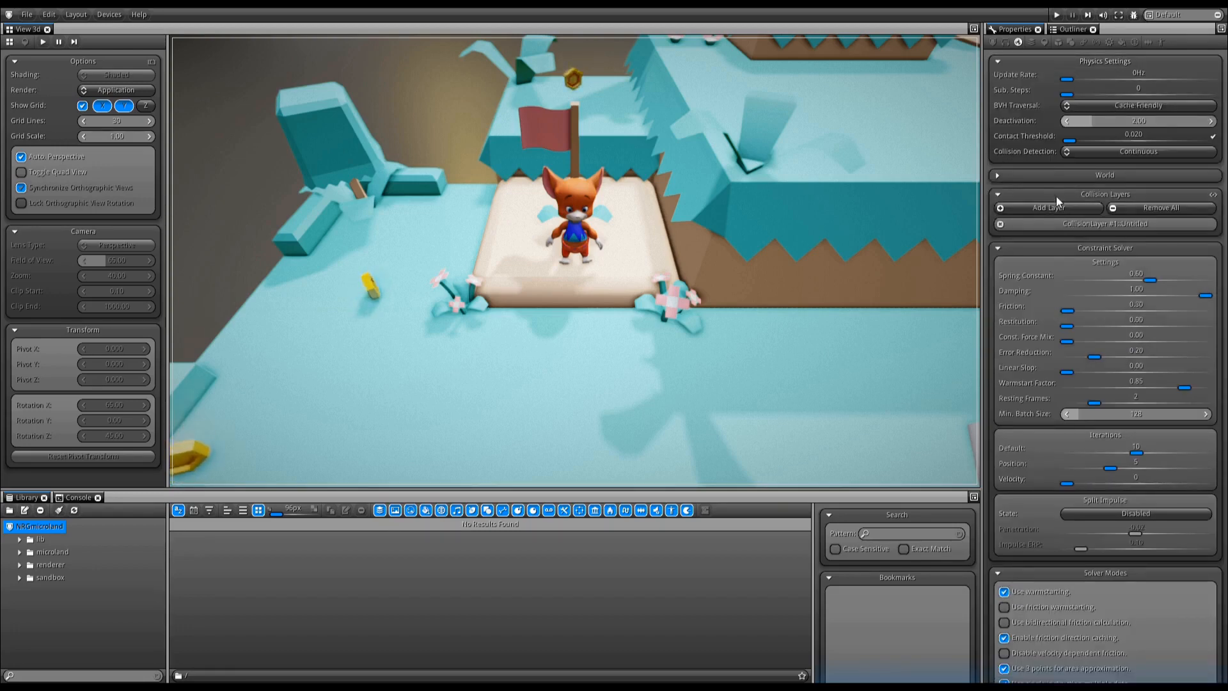
click(1058, 171)
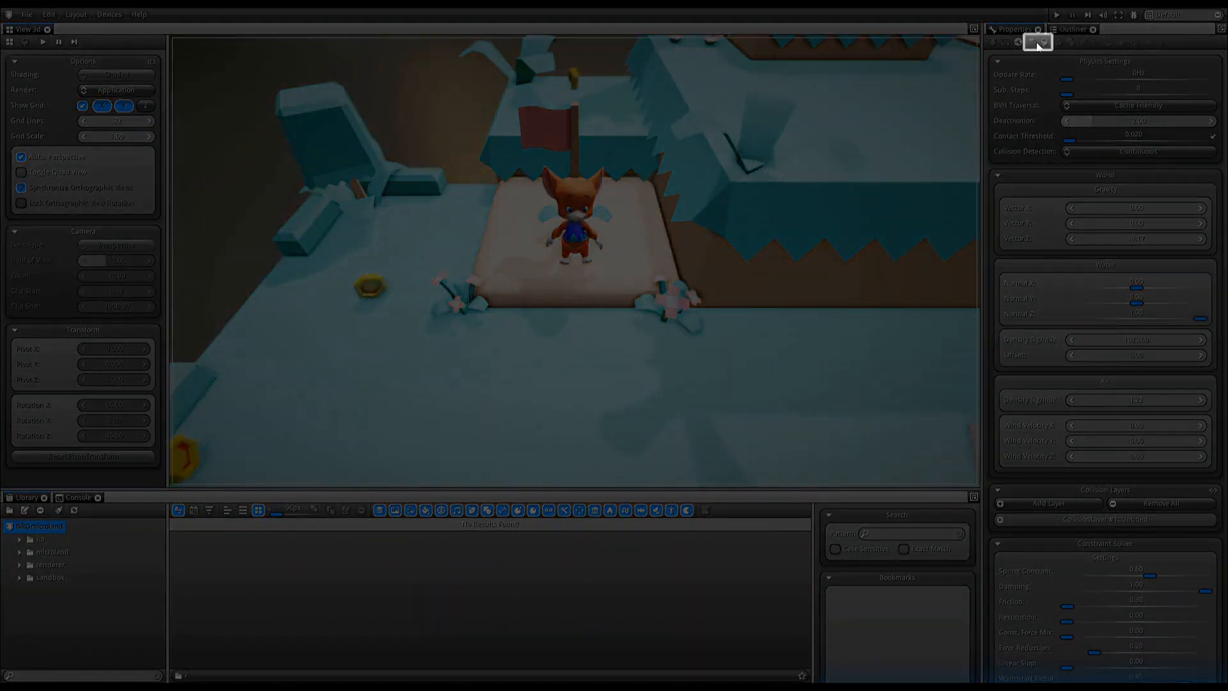
Compare the active scene's properties with the application's active scenes and browse the scene assets available for selection.
click(1032, 44)
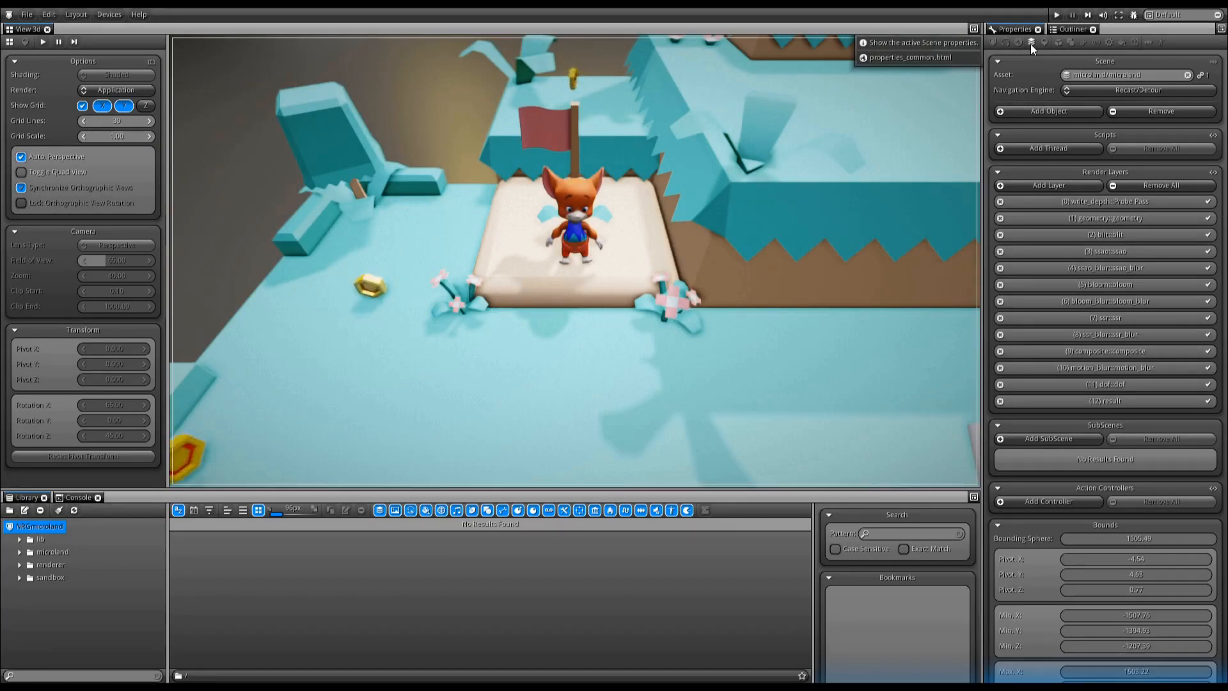
click(992, 43)
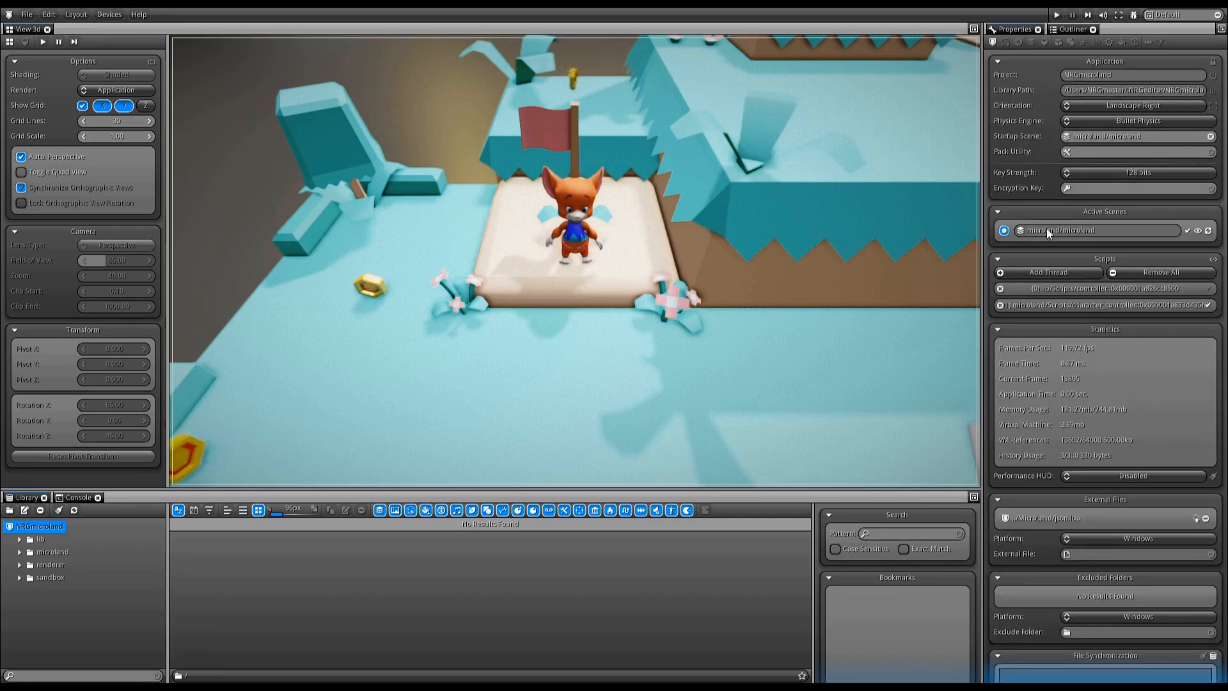
click(1030, 42)
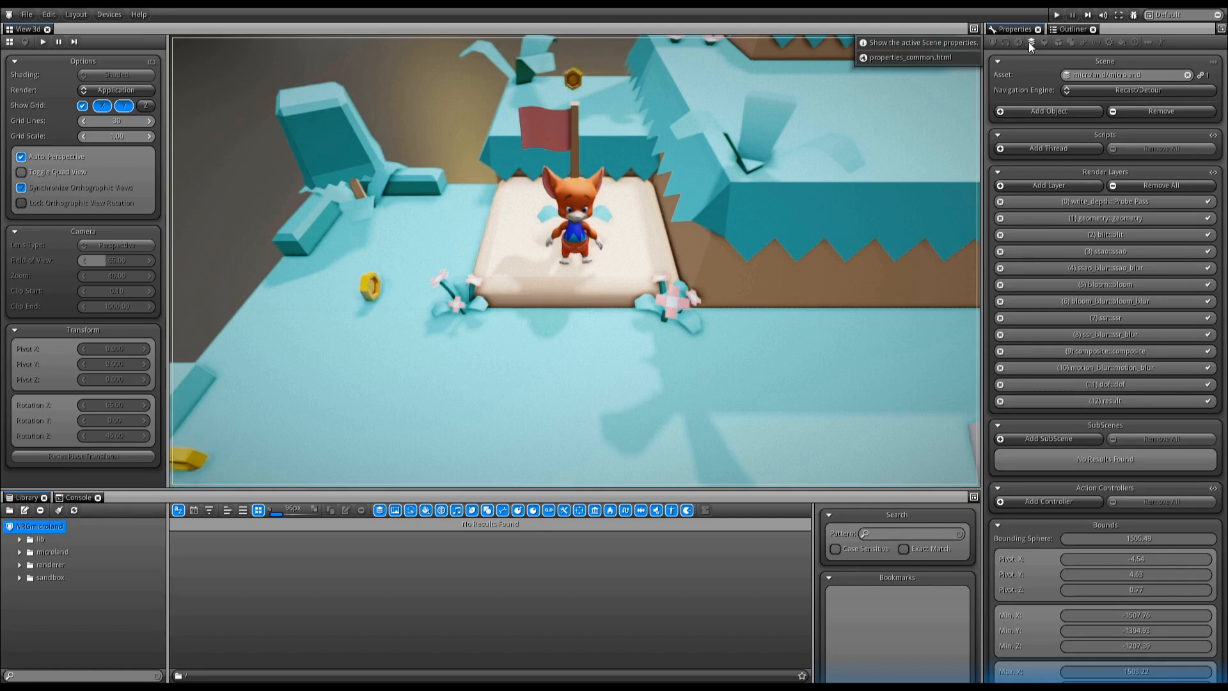
click(1067, 75)
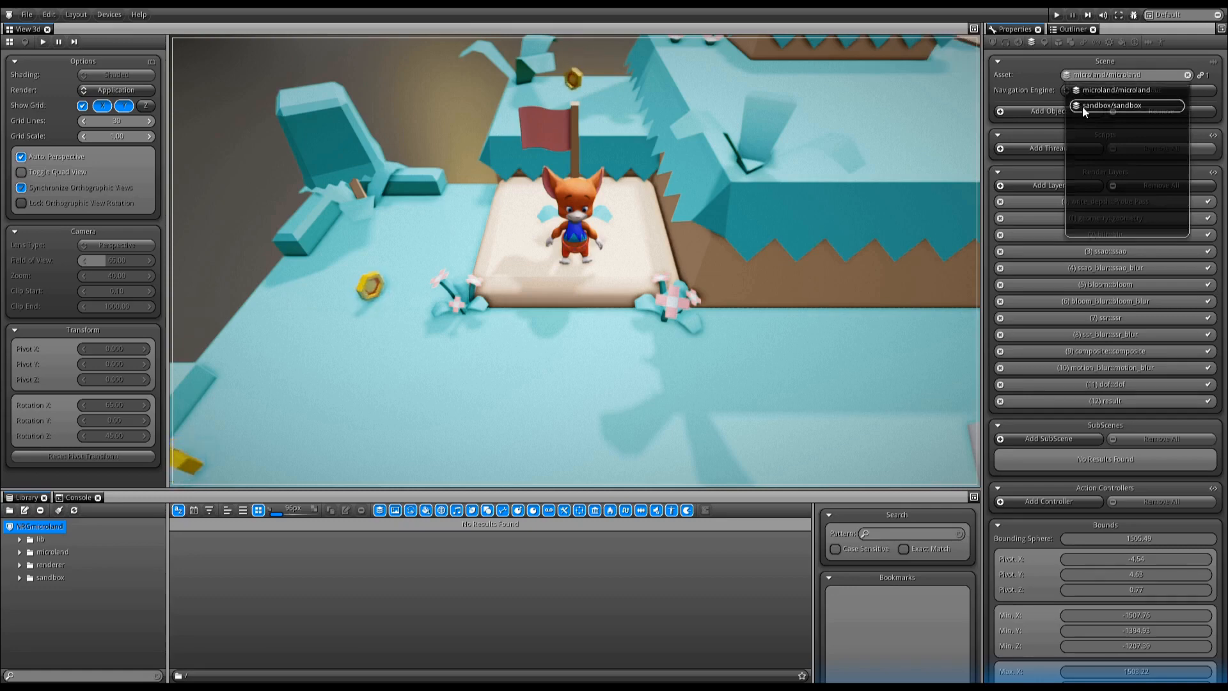
click(1064, 75)
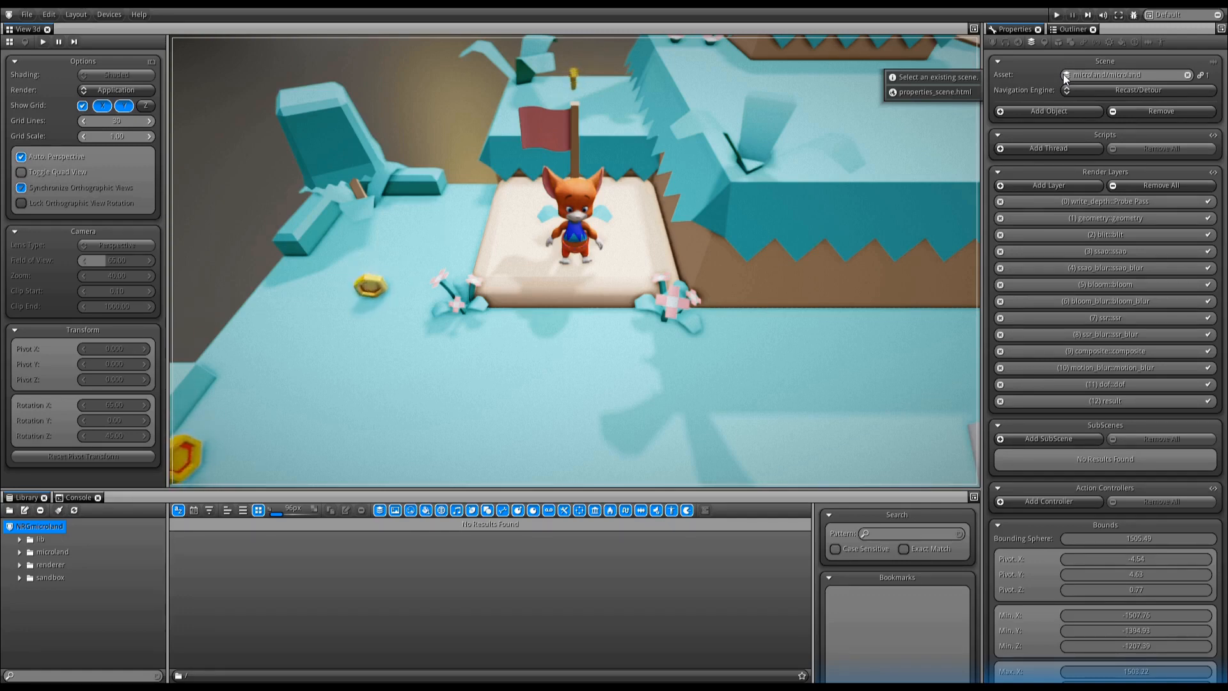
Examine the settings of the write_depth, geometry and ssao render layers in the scene properties.
click(1070, 202)
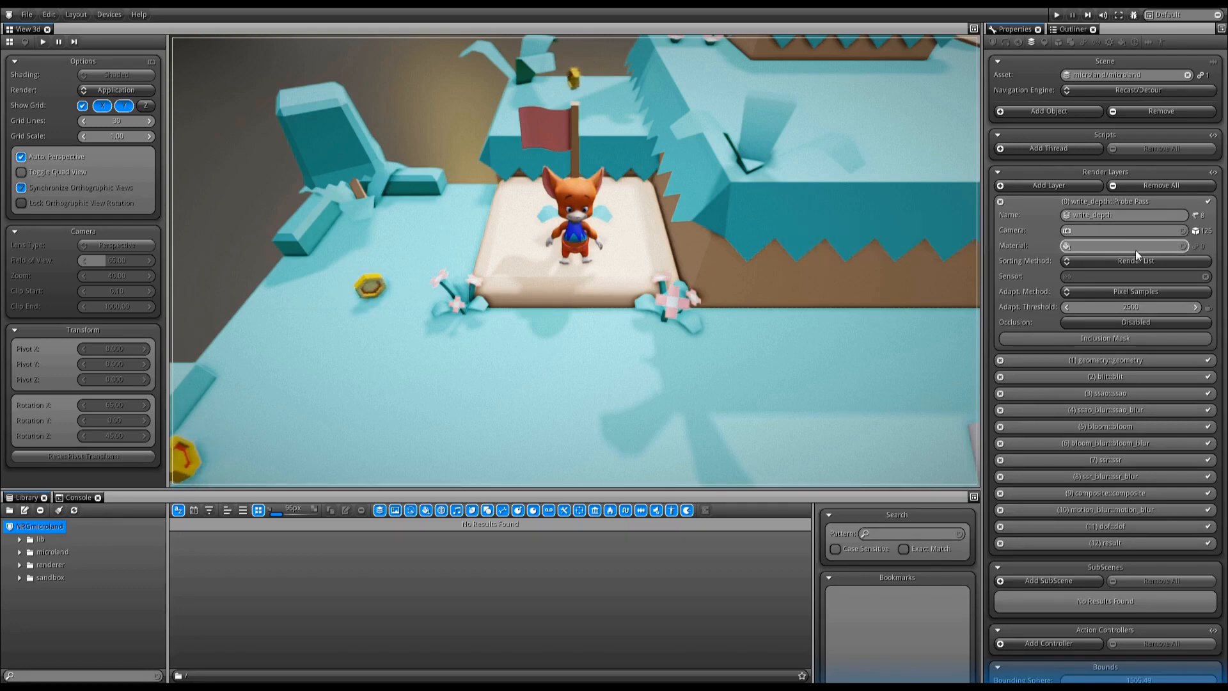
click(1104, 201)
click(1106, 219)
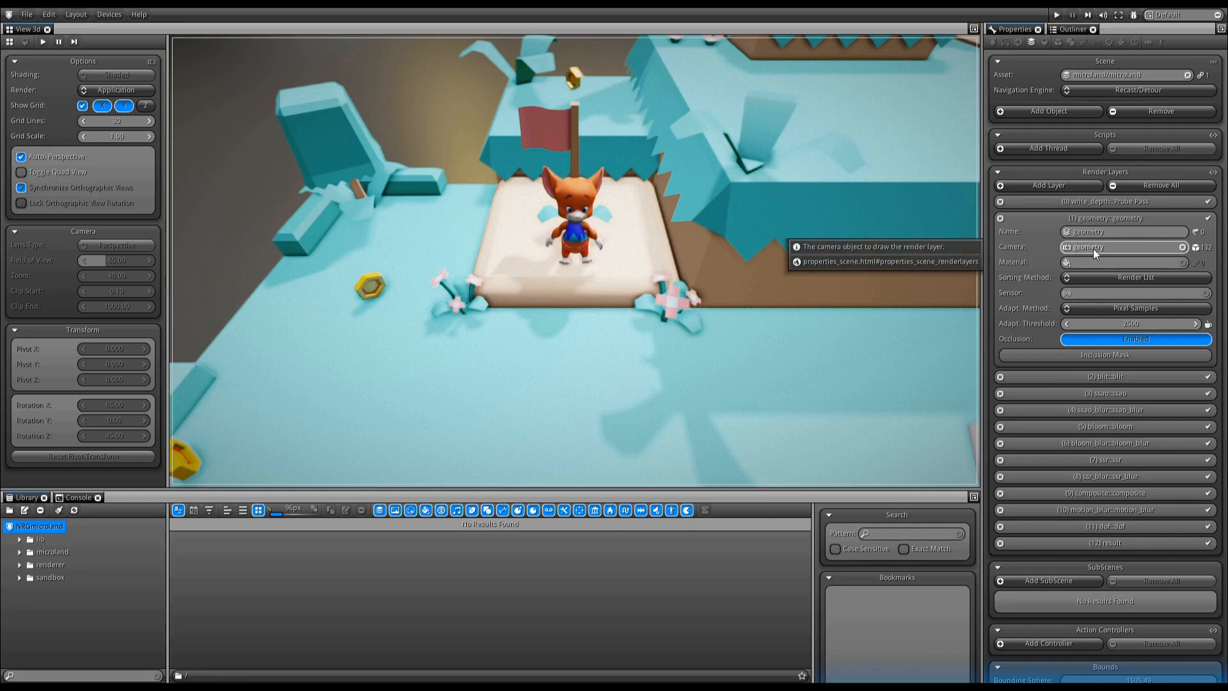
click(1081, 219)
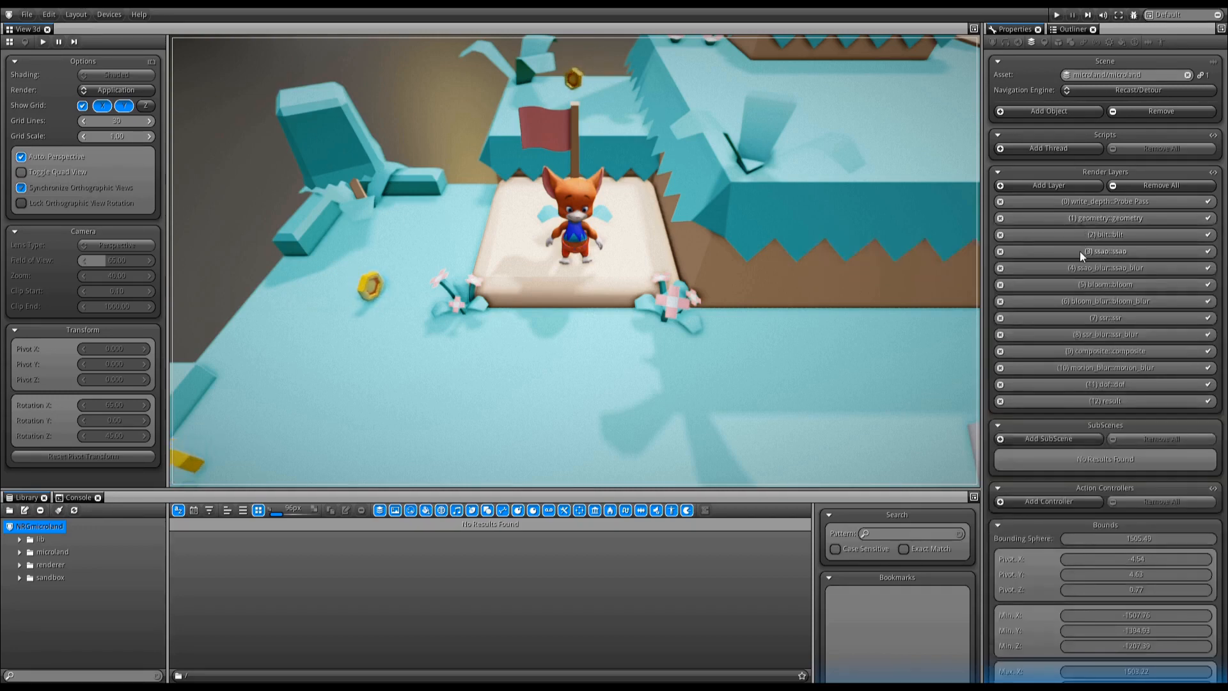
click(1080, 251)
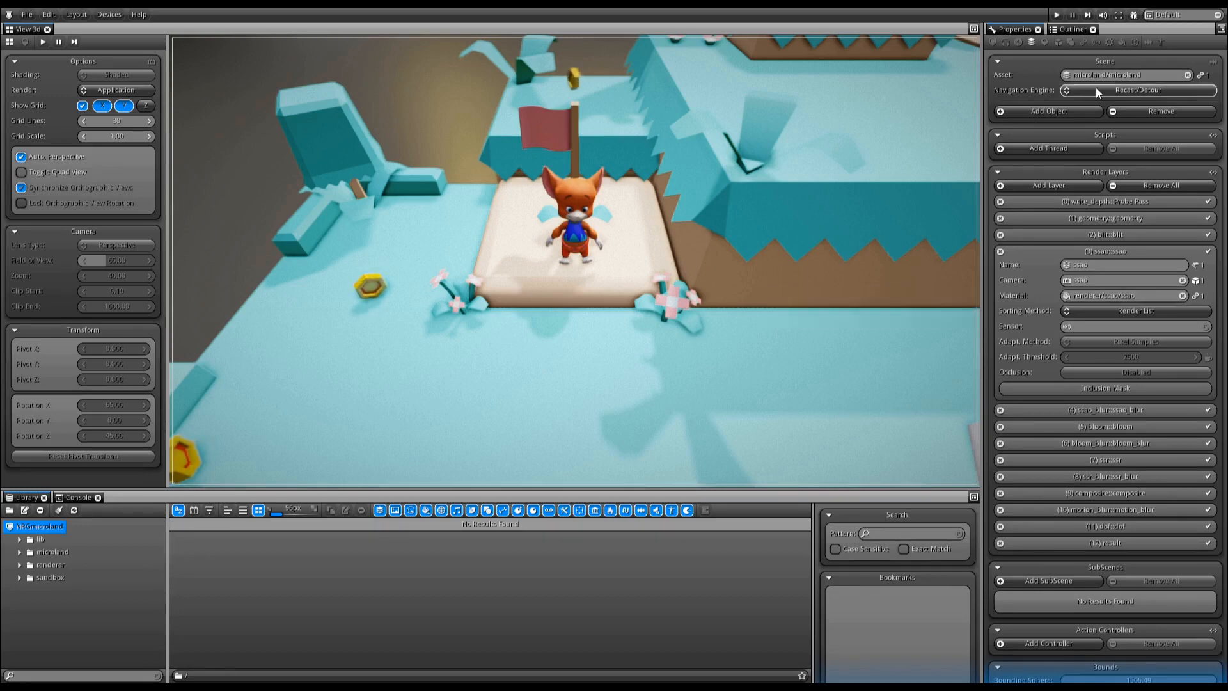
Examine the navigation, object and StaticMesh properties, including the mesh and materials of LOD #0.
click(1046, 42)
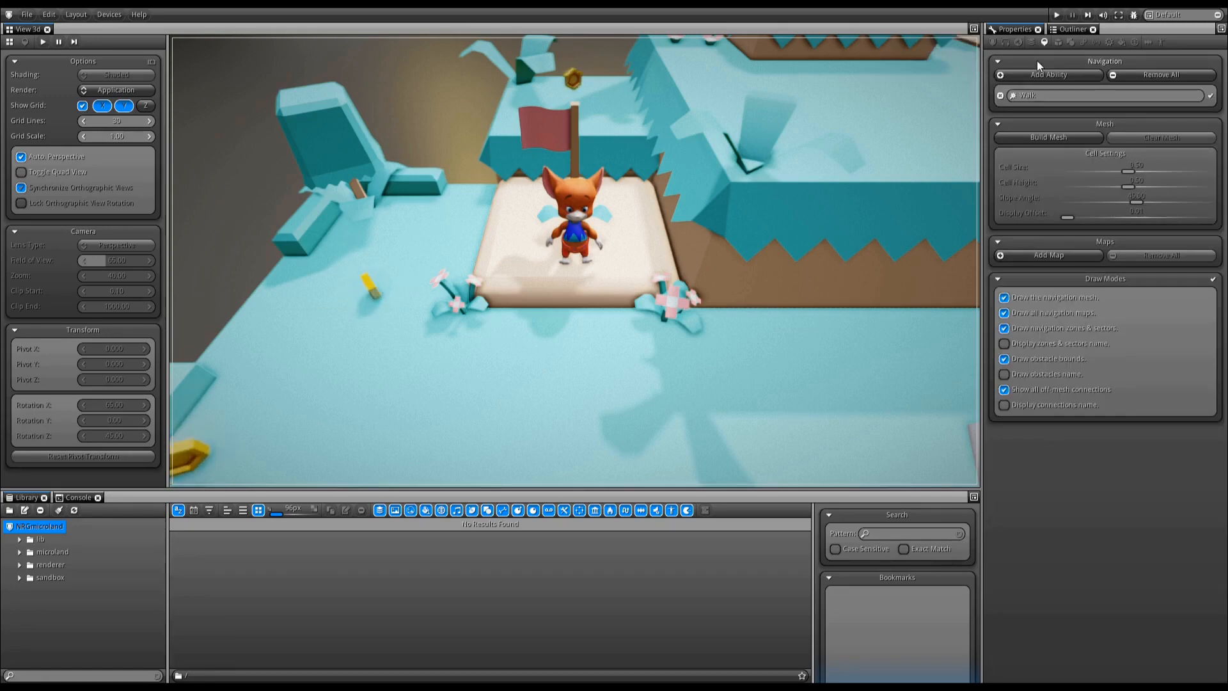
click(1058, 42)
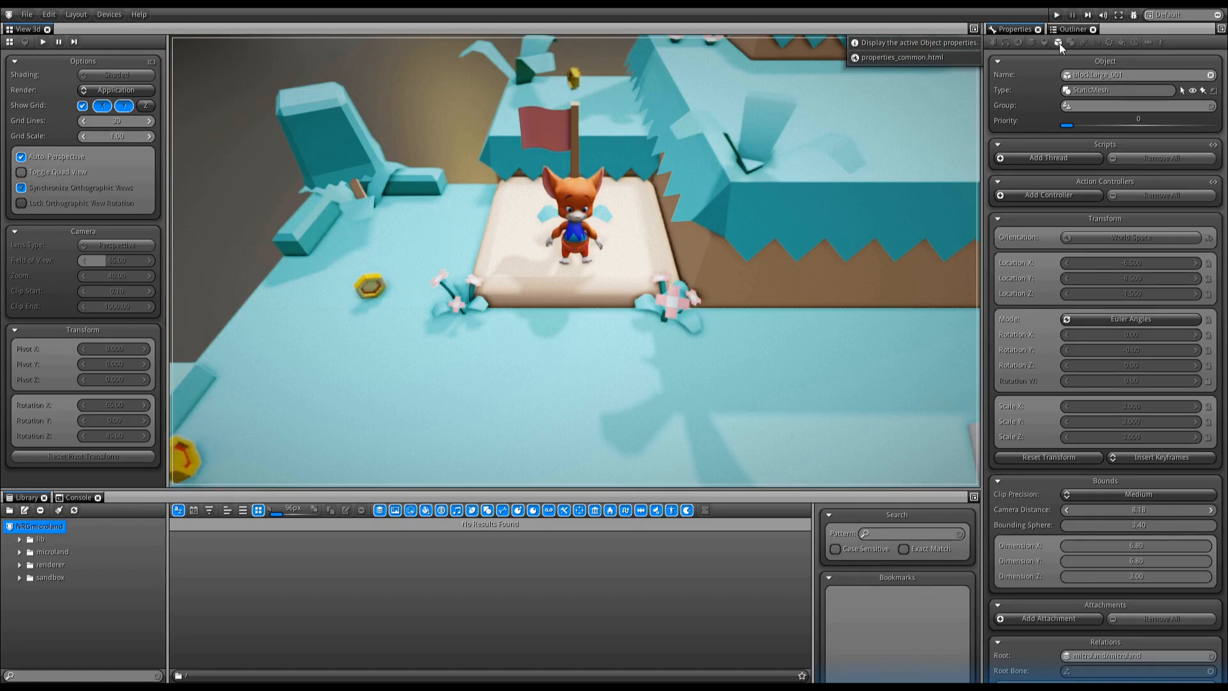
click(1072, 44)
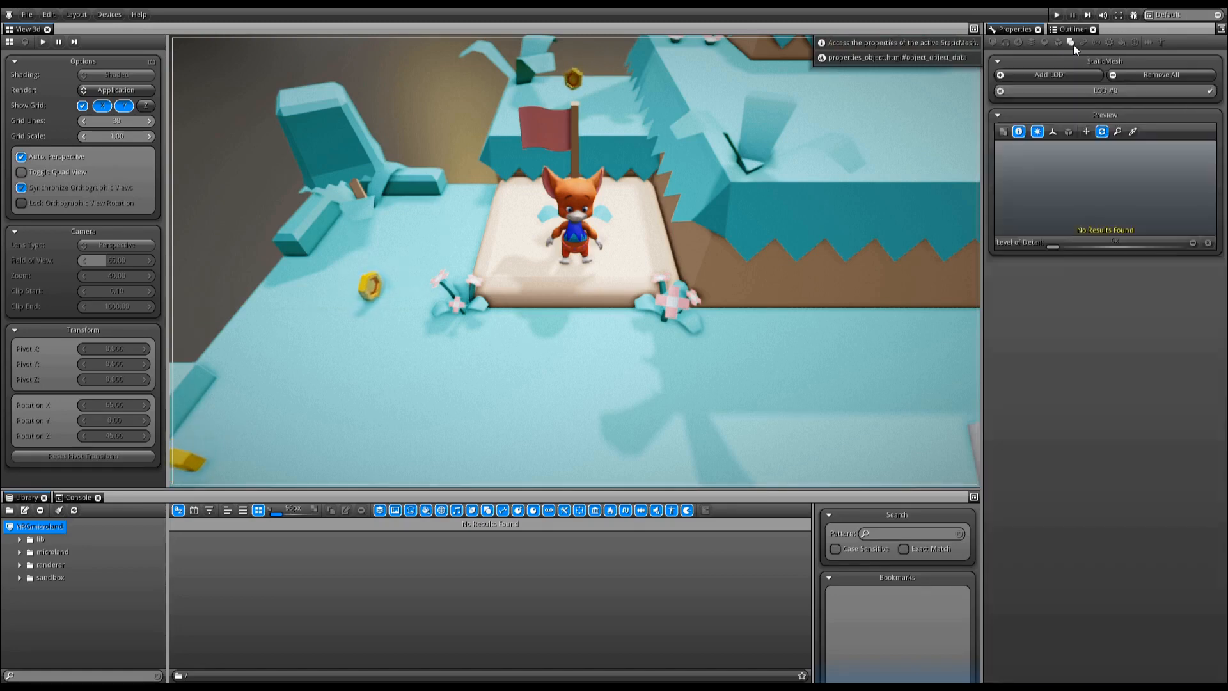
click(1073, 90)
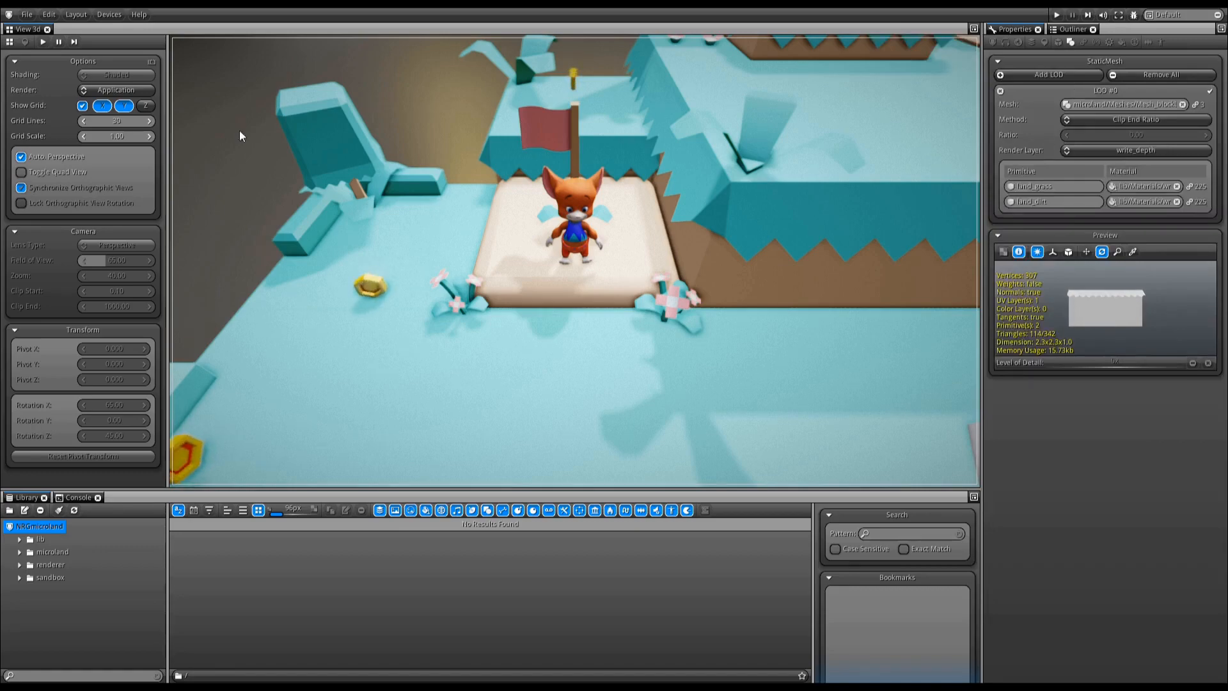
Set the 3D view's render to the geometry layer and select the fox character on the starting platform.
click(92, 91)
click(102, 125)
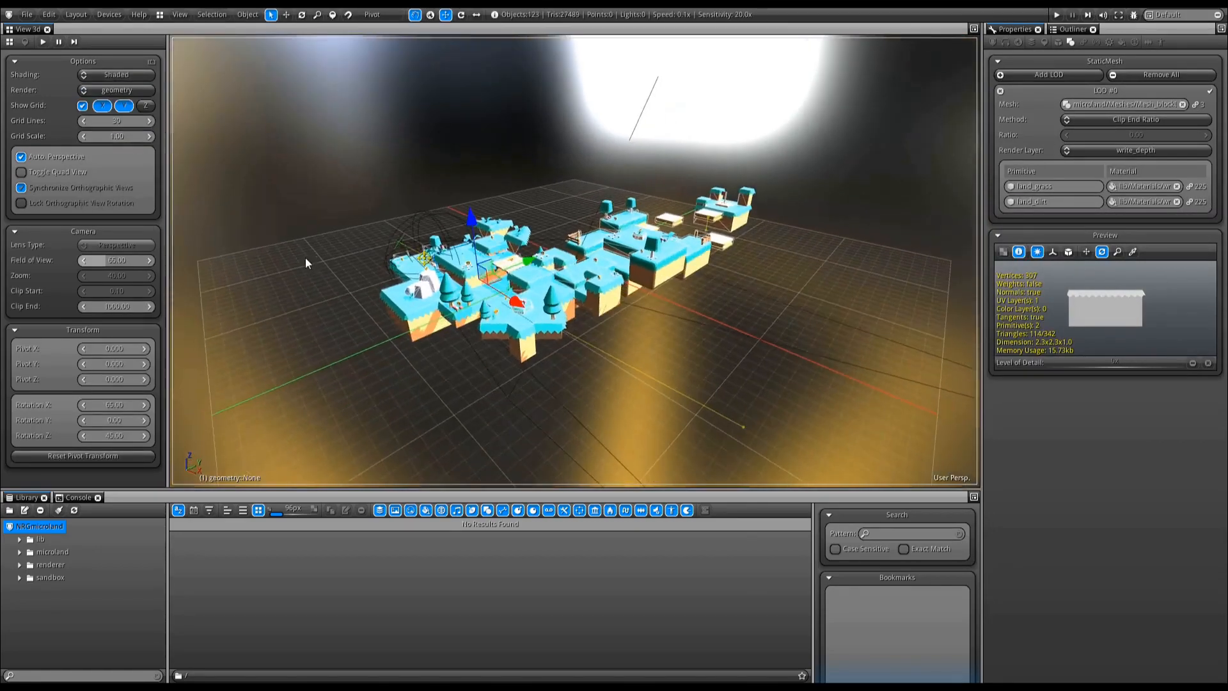
drag(446, 297, 619, 308)
scroll(619, 343, up, 7)
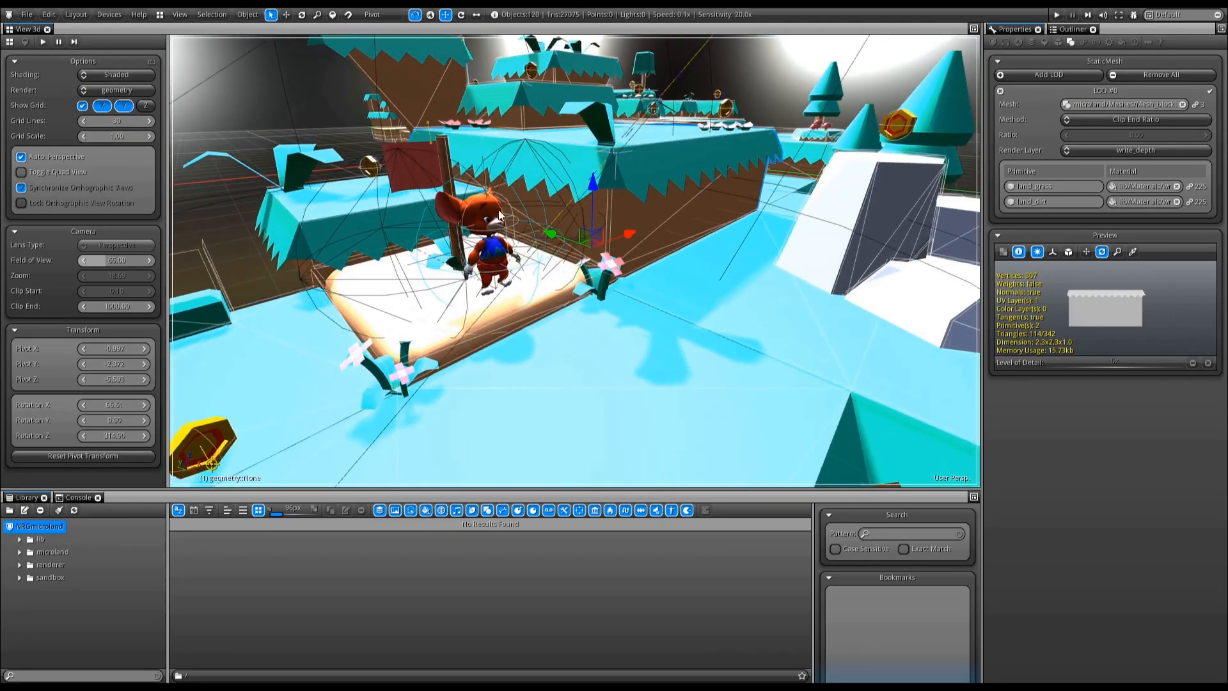
click(486, 213)
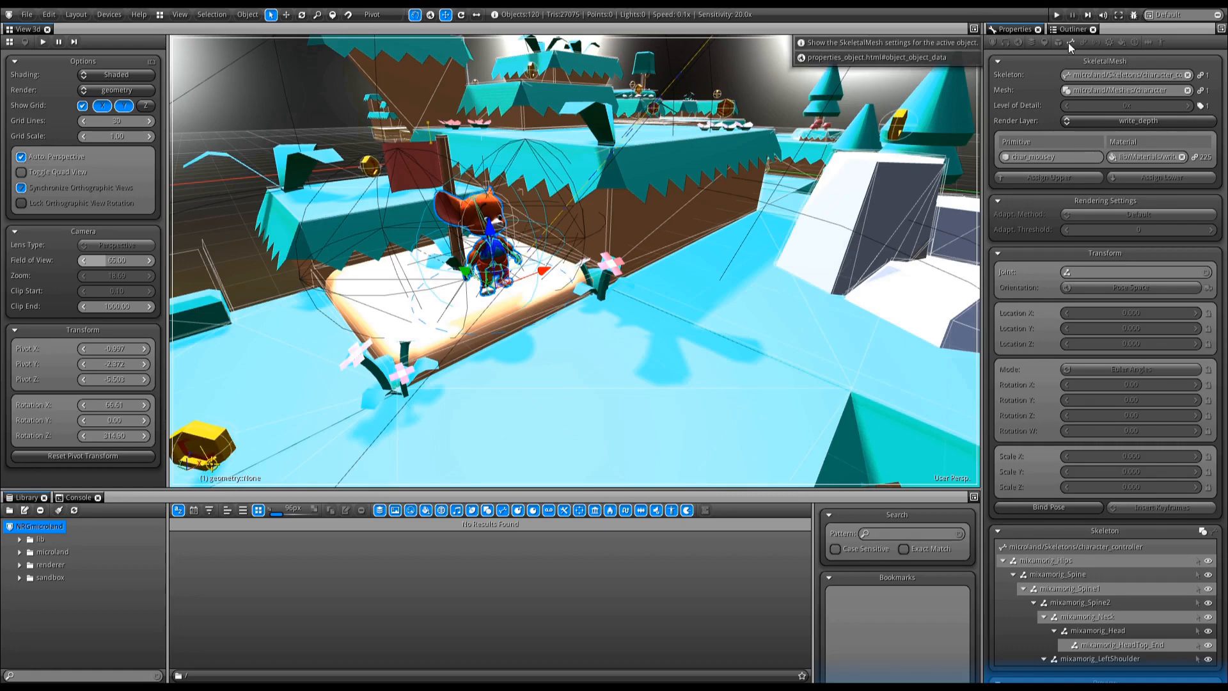
Examine the selected character's constraints, sensors and physics properties.
click(1084, 43)
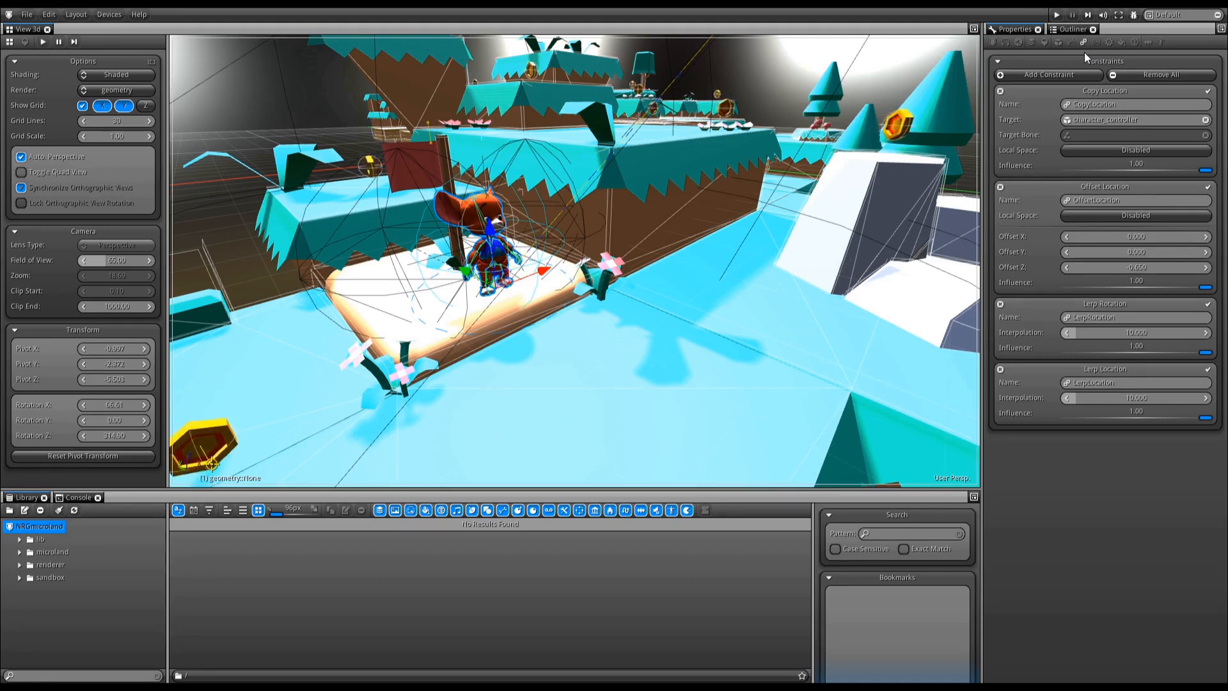
click(1096, 43)
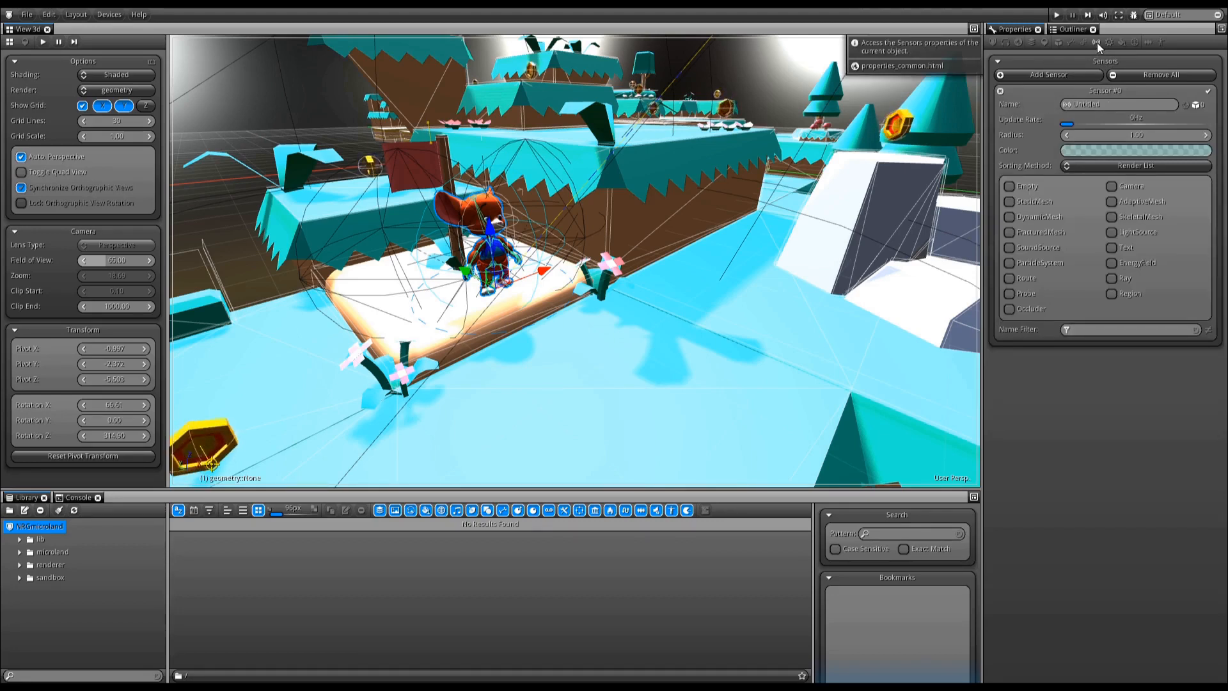
click(1107, 43)
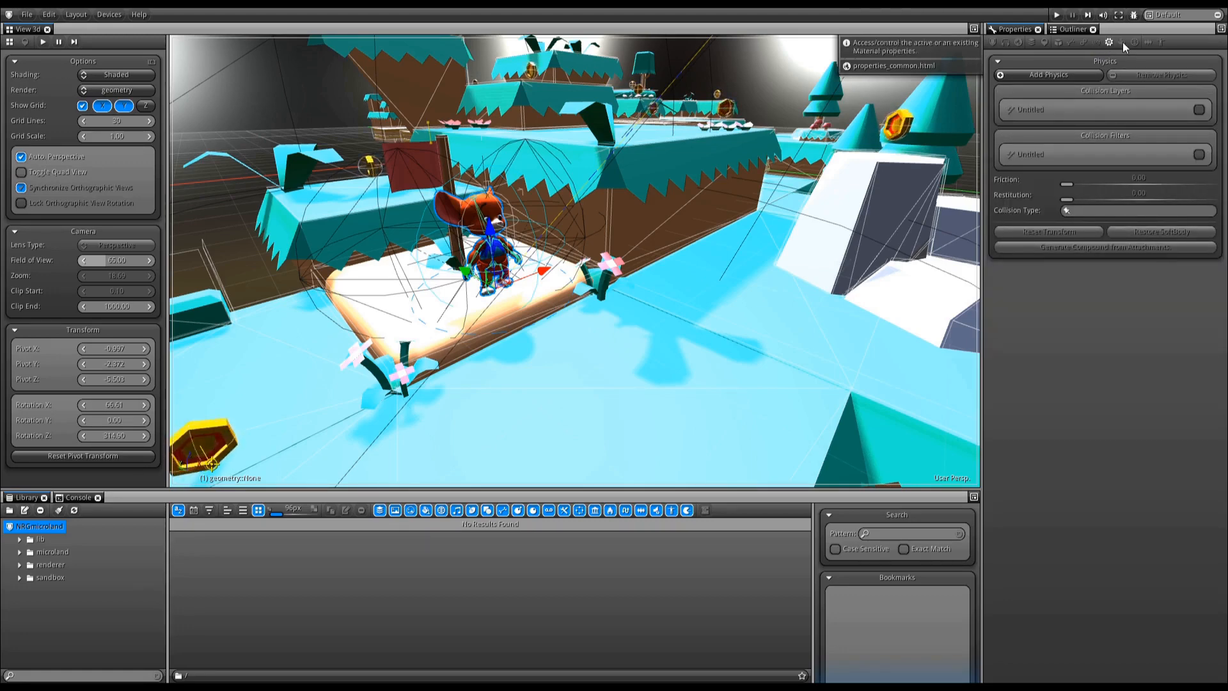
Examine the Material properties for the character, the land_grass asset, and the dirt and grass surfaces of the block behind the character.
click(1123, 42)
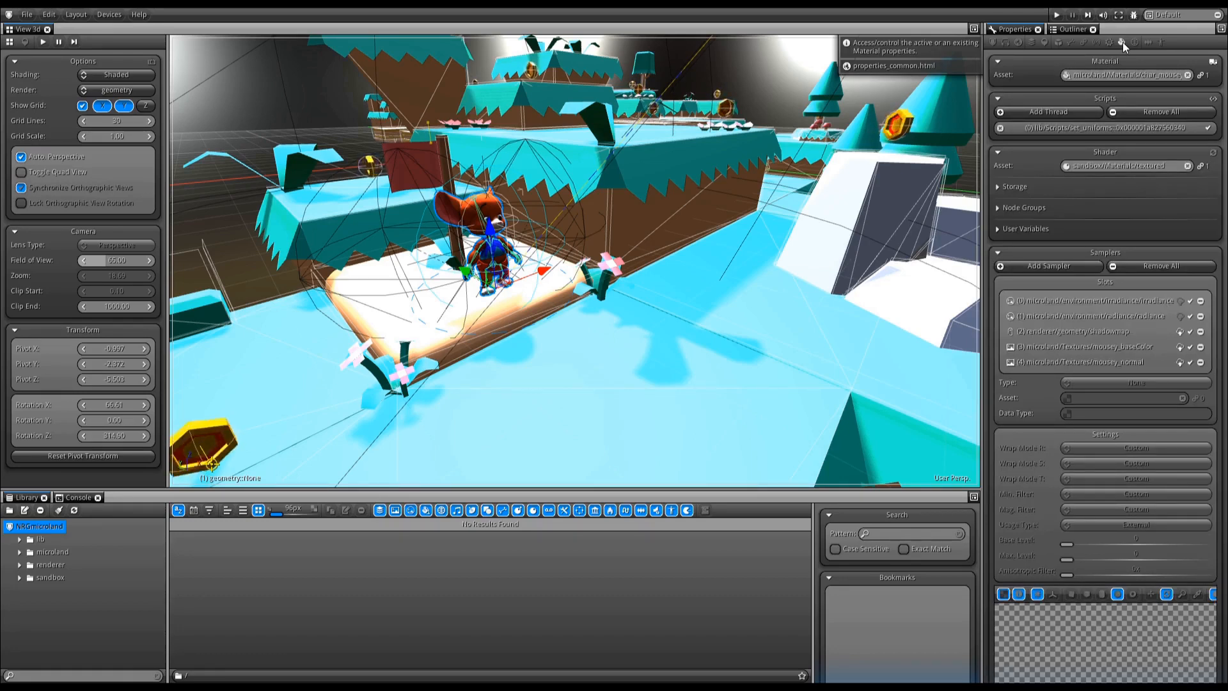
click(1069, 75)
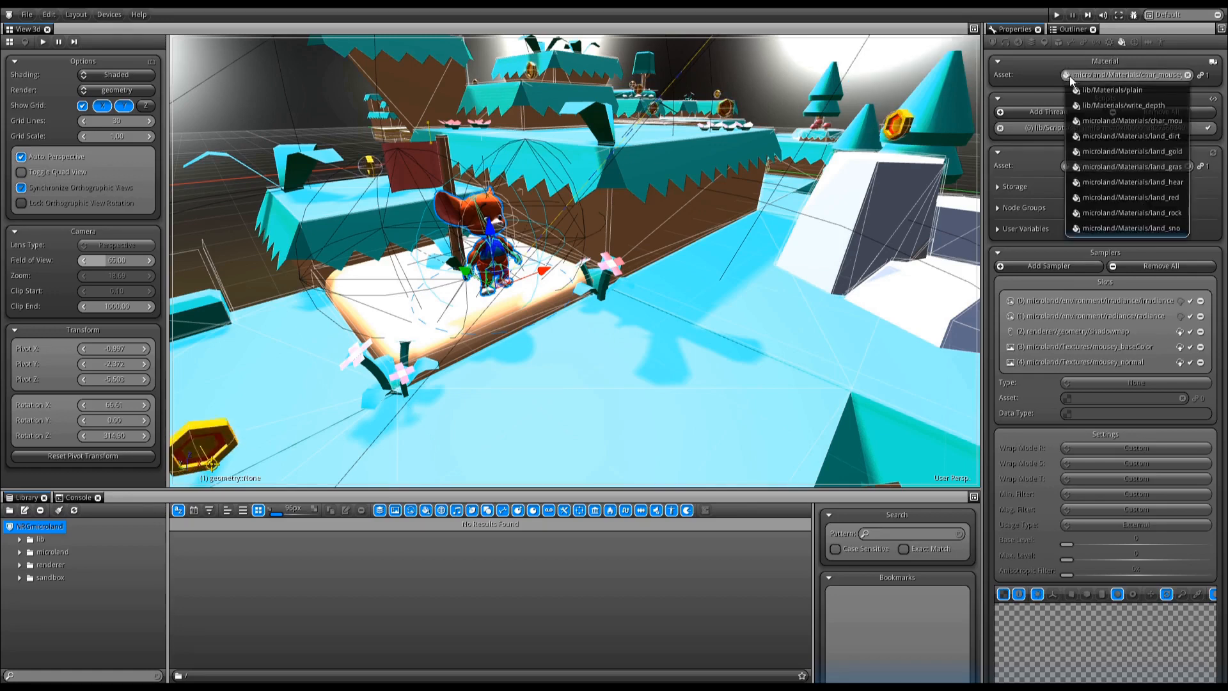
click(1079, 168)
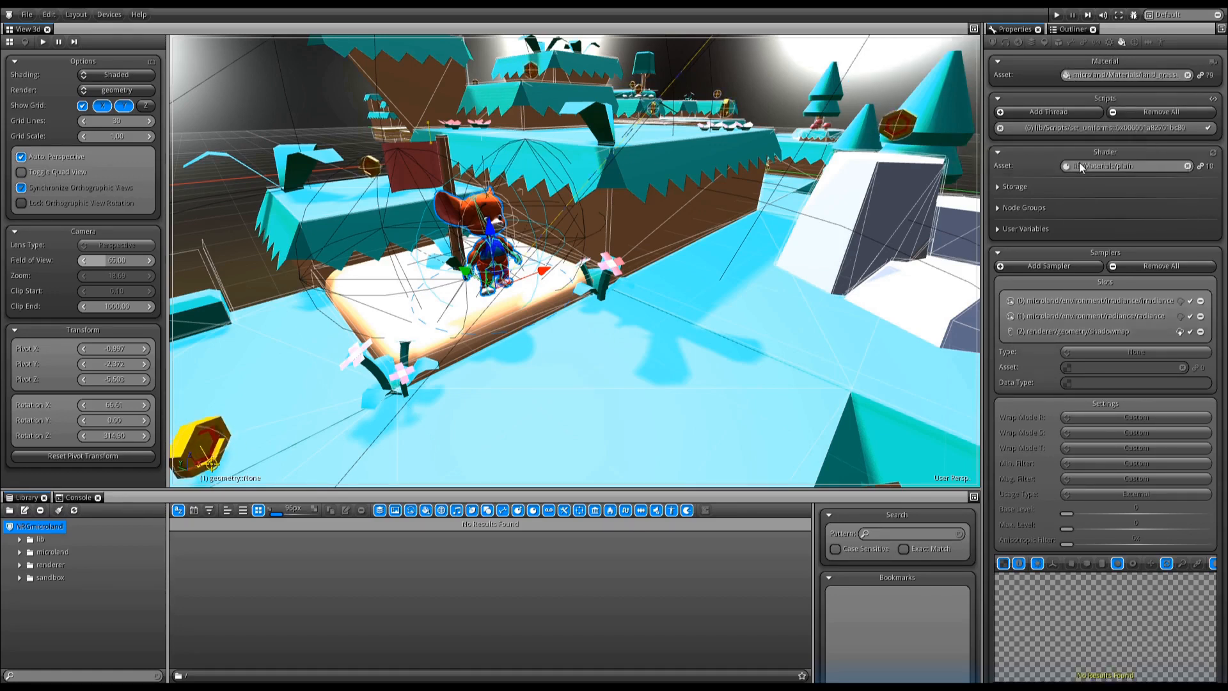
click(1187, 76)
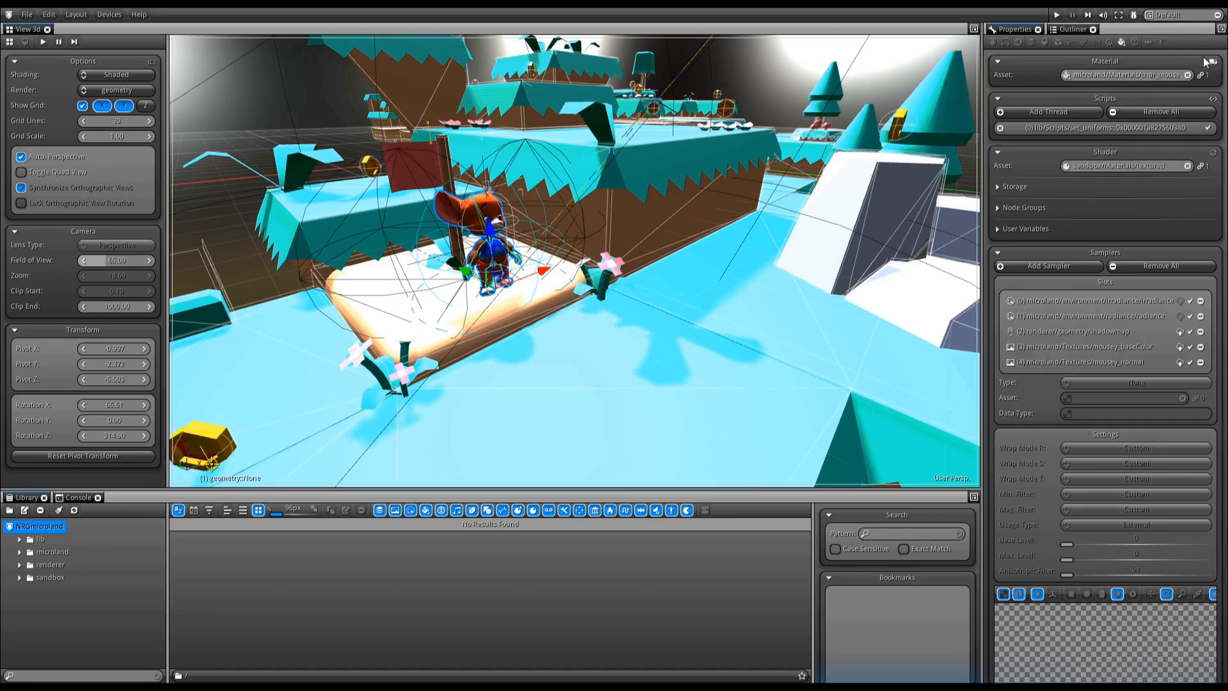
click(639, 212)
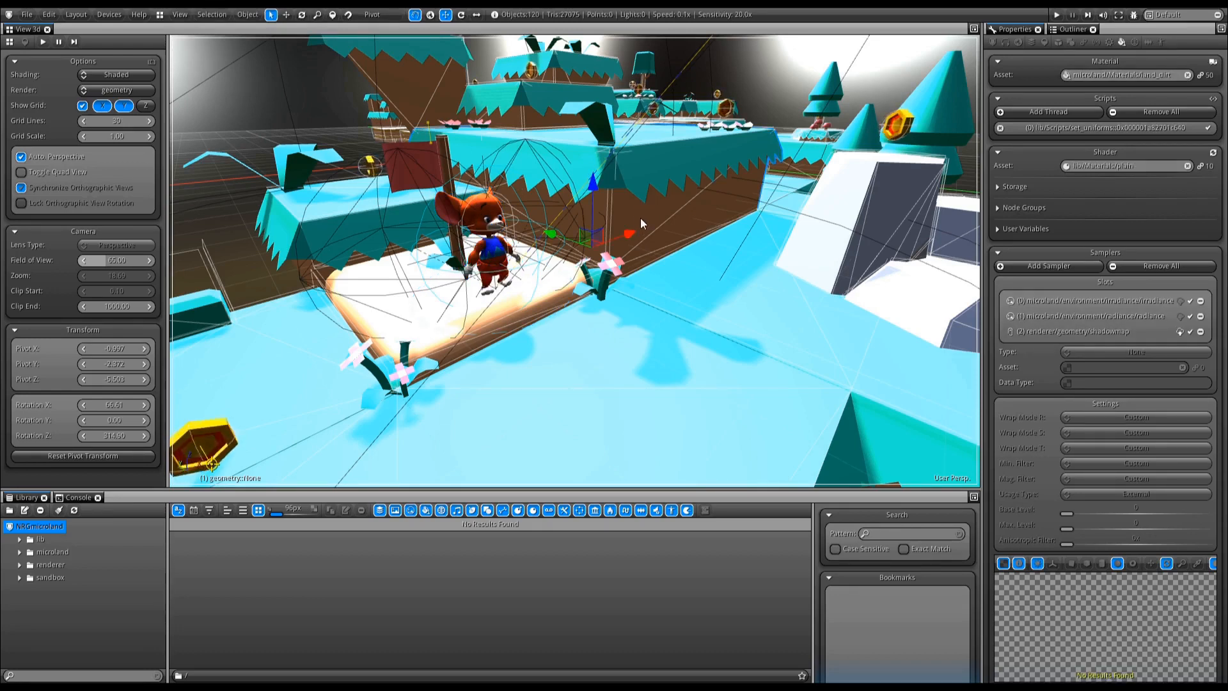
click(650, 164)
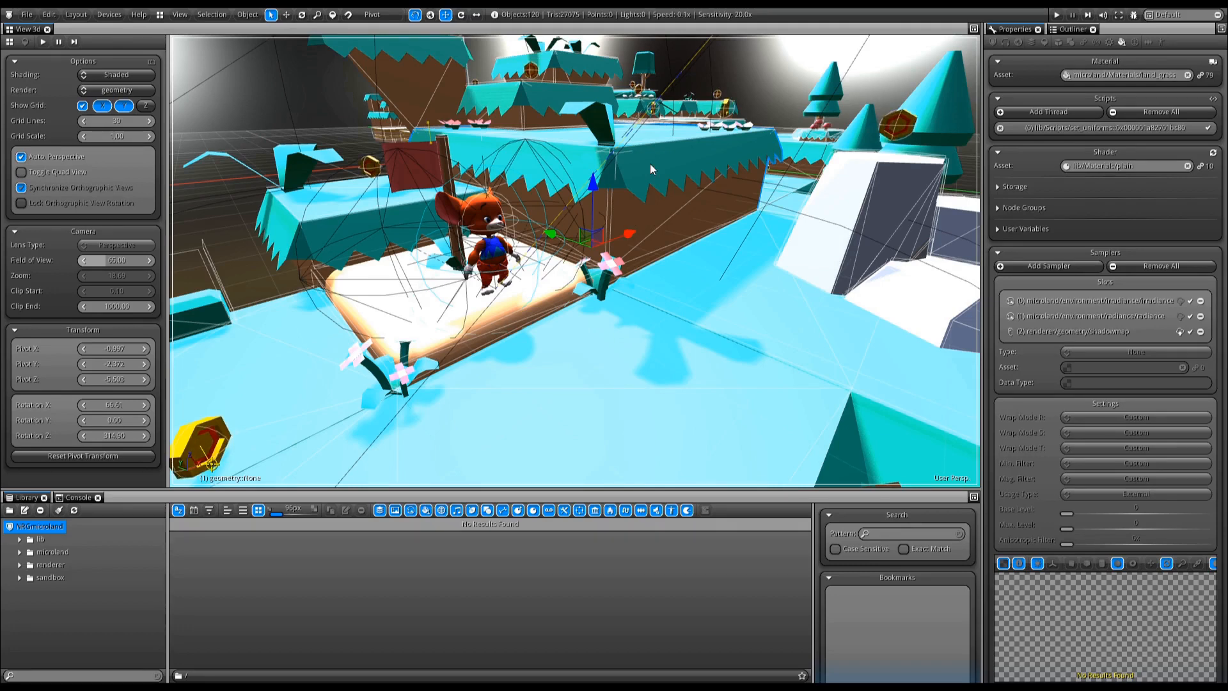
Examine the PhysicMaterial properties and load the microland/AudioEffect asset to view its effect settings.
click(1134, 42)
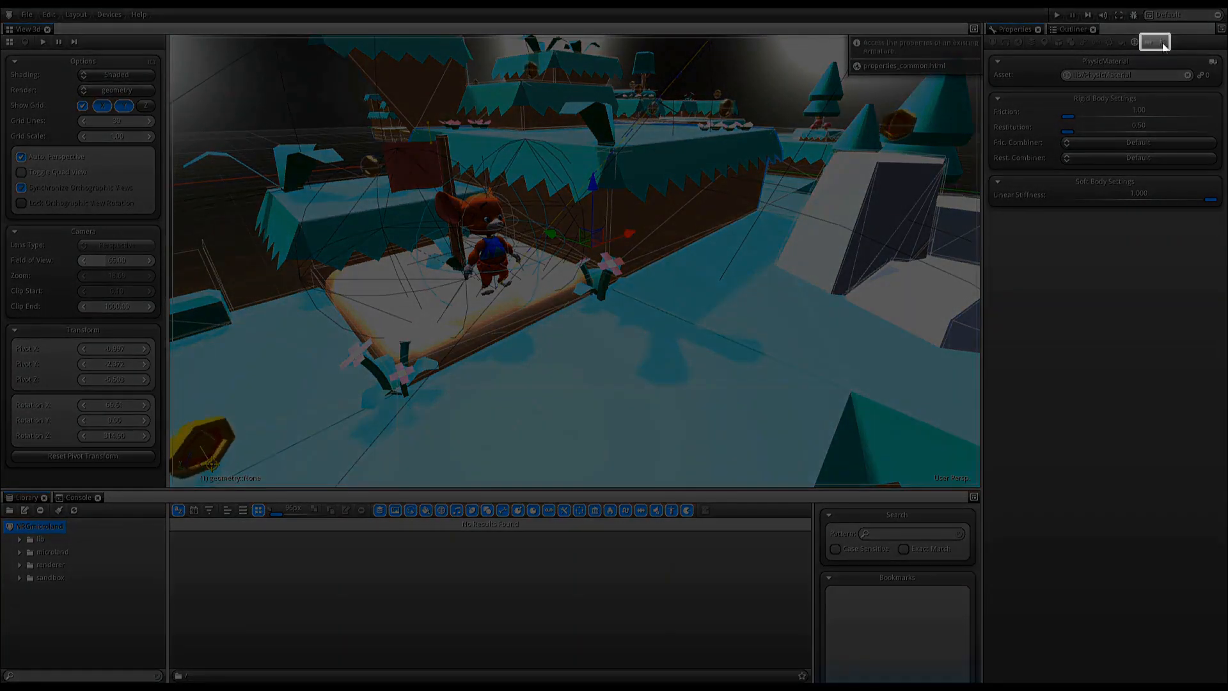
click(1149, 42)
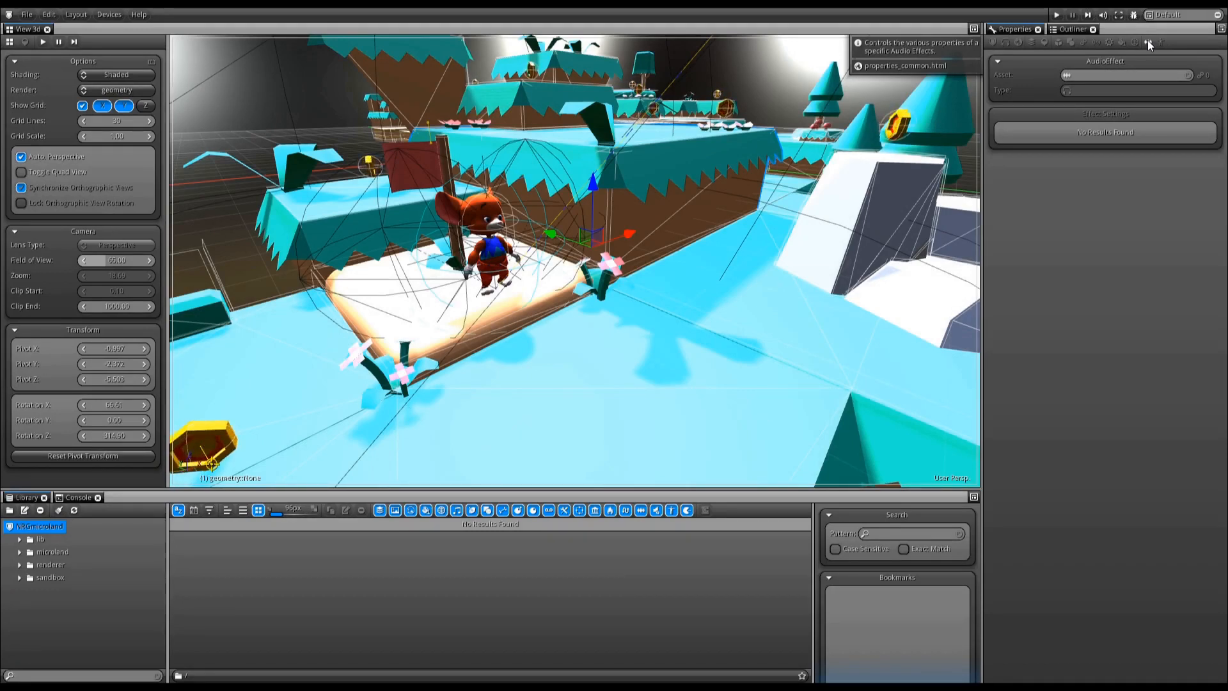
click(1087, 75)
click(1084, 92)
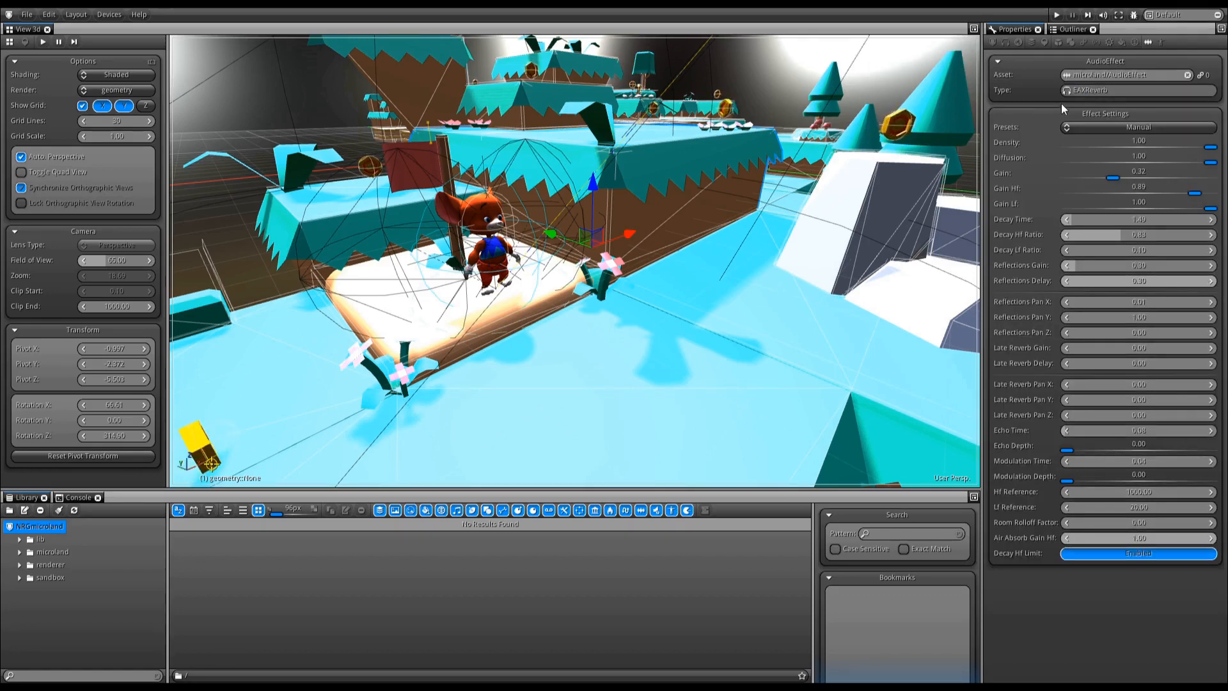
Load the microland/Armature asset in the Armature properties and inspect its preview and joint hierarchy.
click(1160, 41)
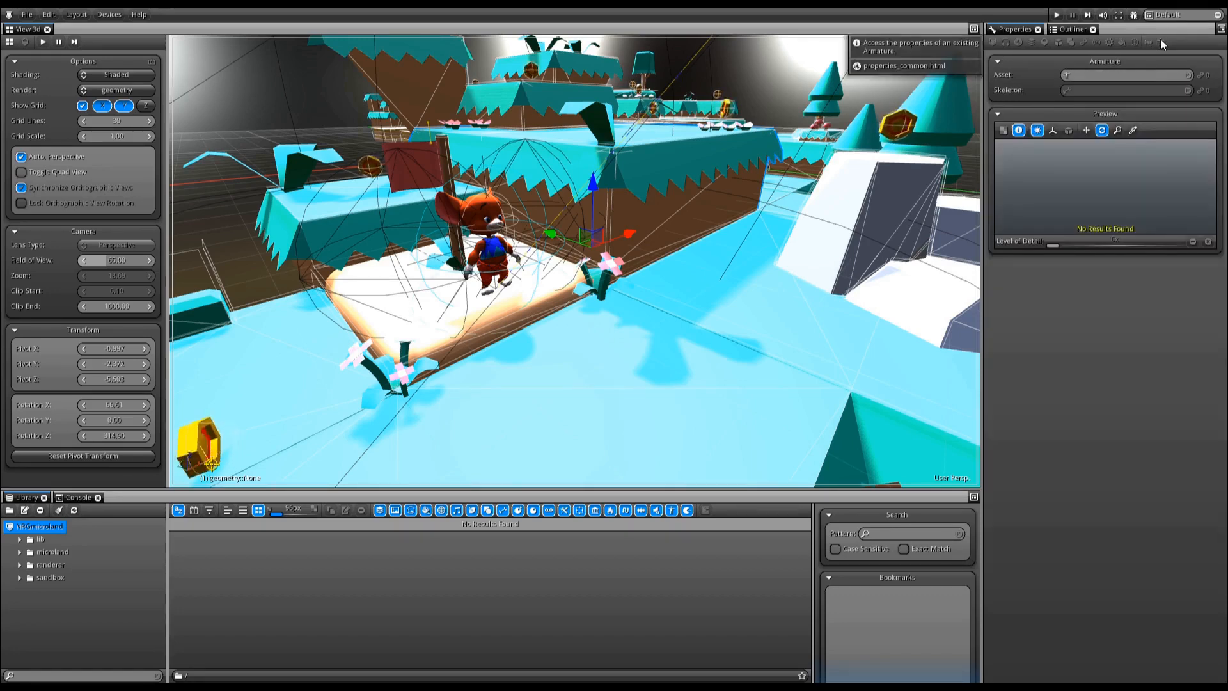
click(1077, 76)
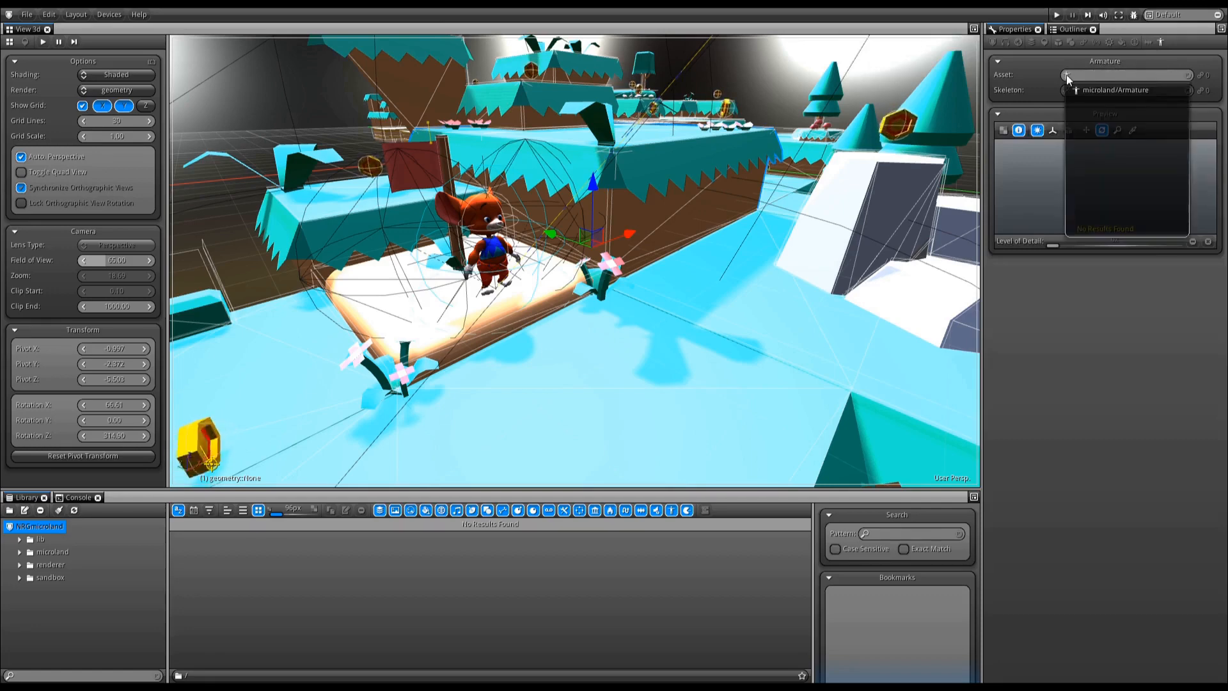
click(1077, 90)
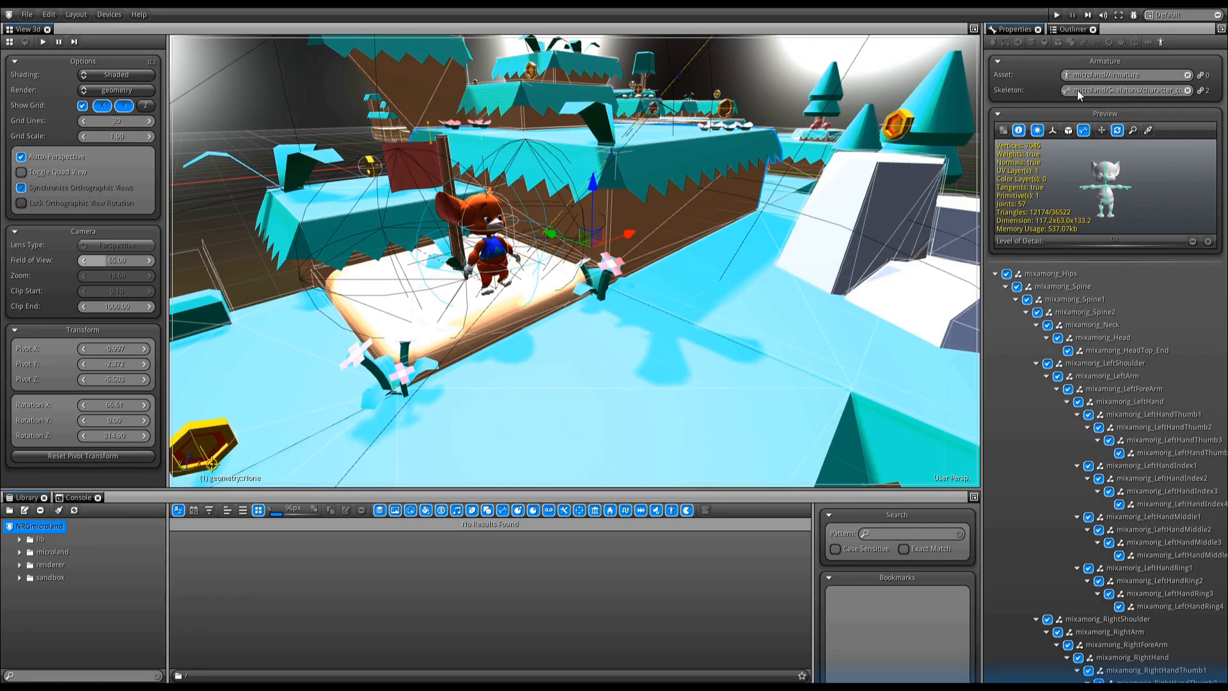
Browse the Outliner's full list of scene objects down to the coins and sound sources.
click(1068, 27)
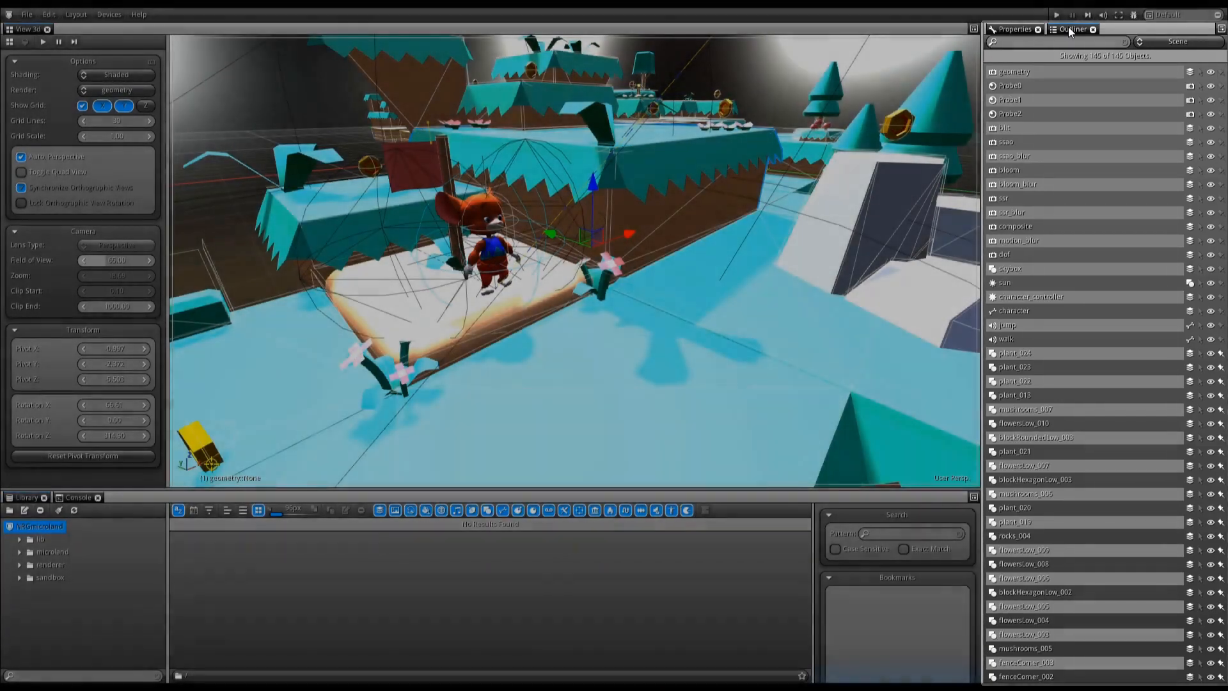
scroll(1057, 516, down, 15)
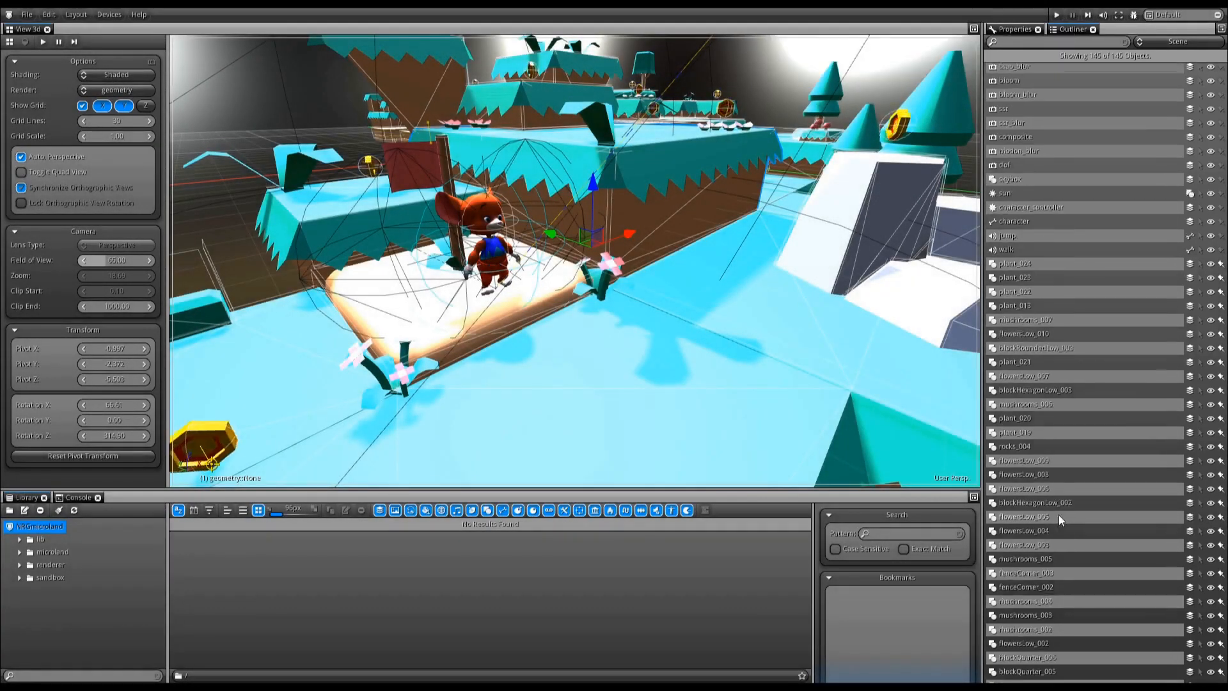
scroll(1079, 155, down, 1)
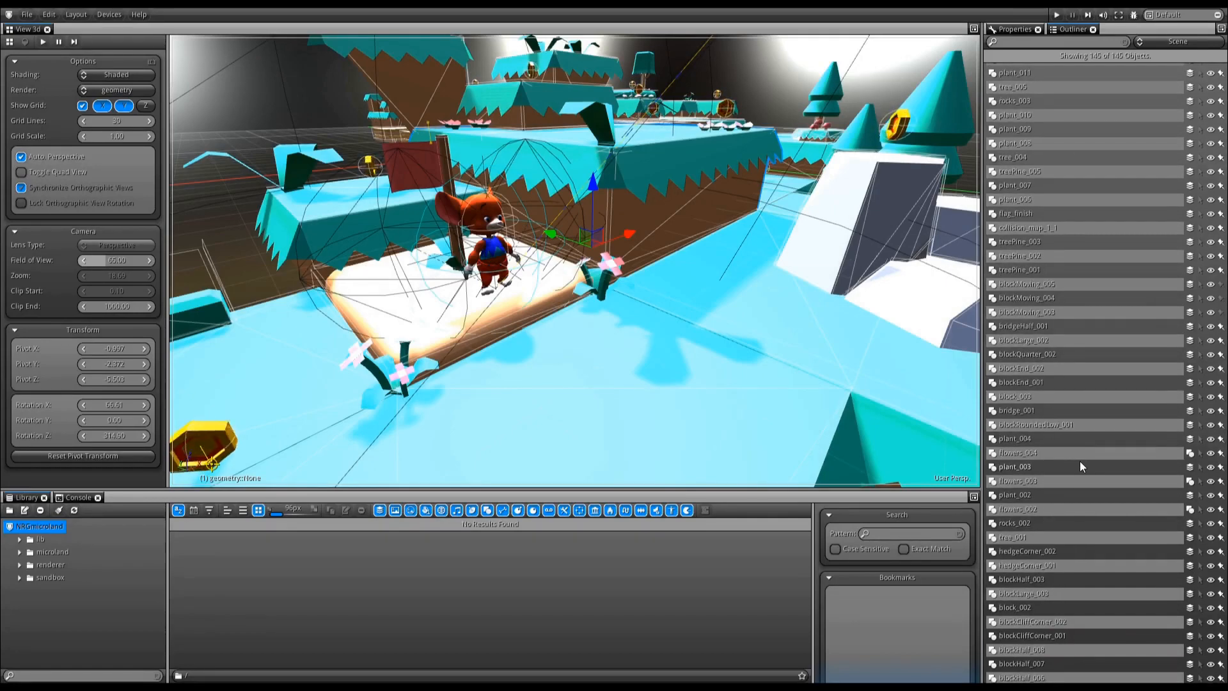
scroll(1080, 461, down, 10)
scroll(1074, 335, down, 3)
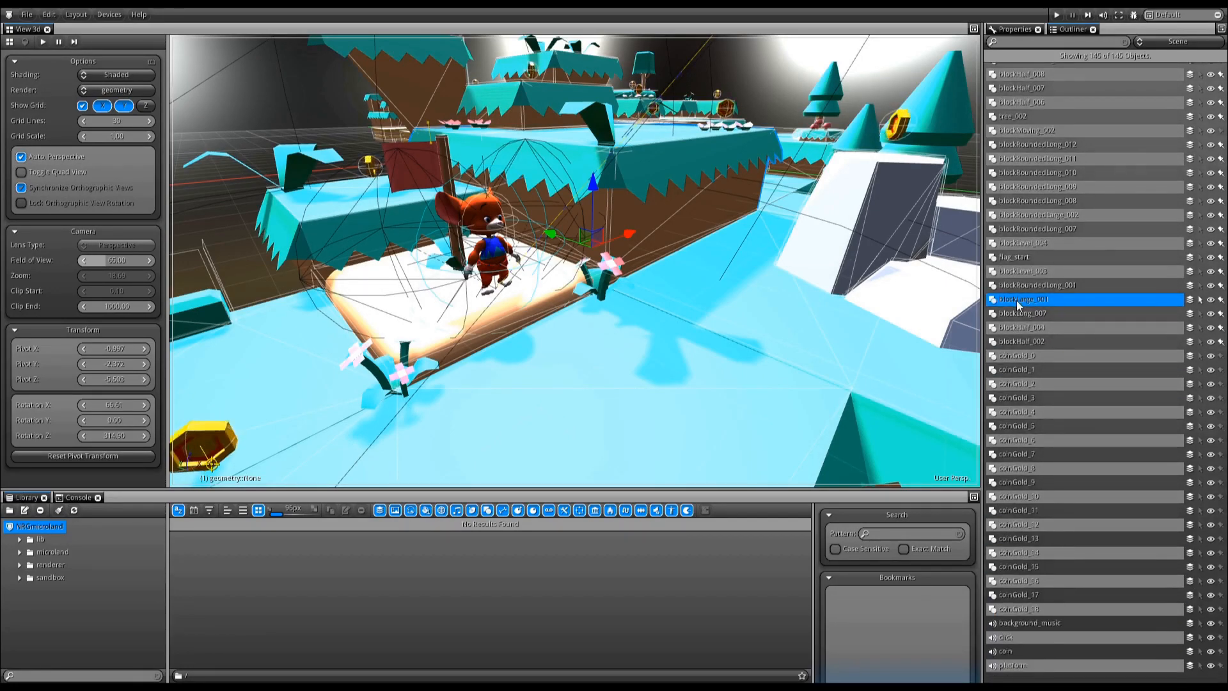
Toggle the visibility and selection of blockLarge_001 off and back on in the Outliner.
click(1209, 301)
click(1210, 301)
click(1199, 300)
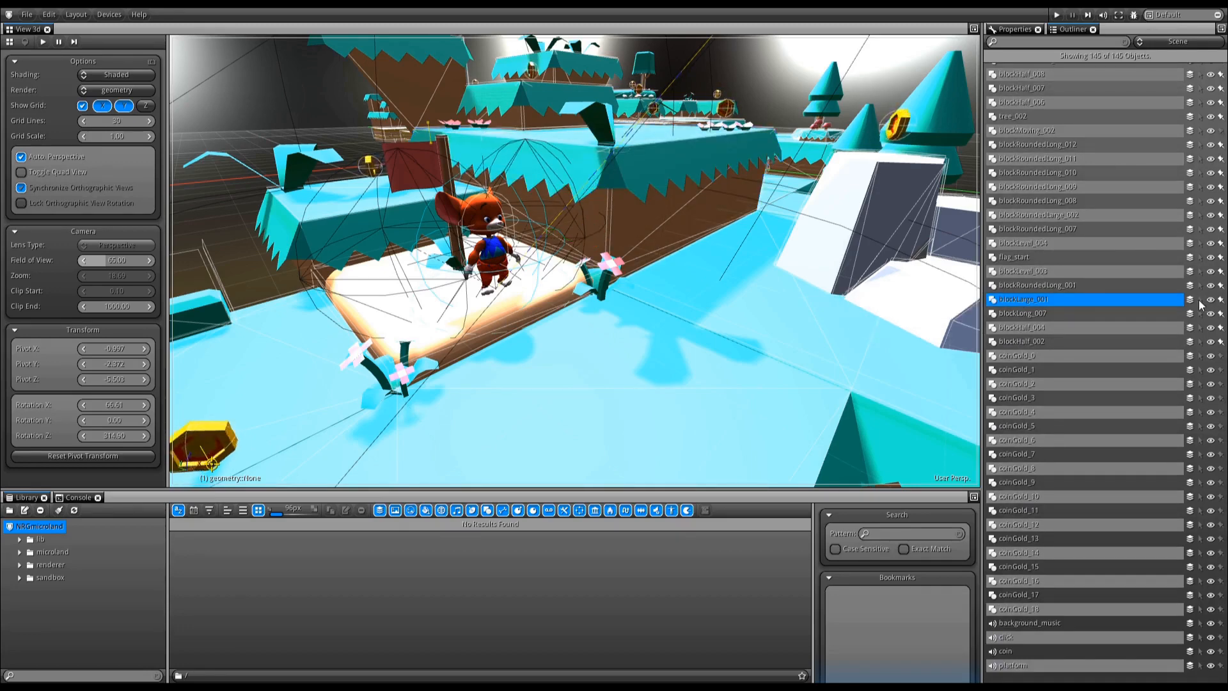
click(1200, 300)
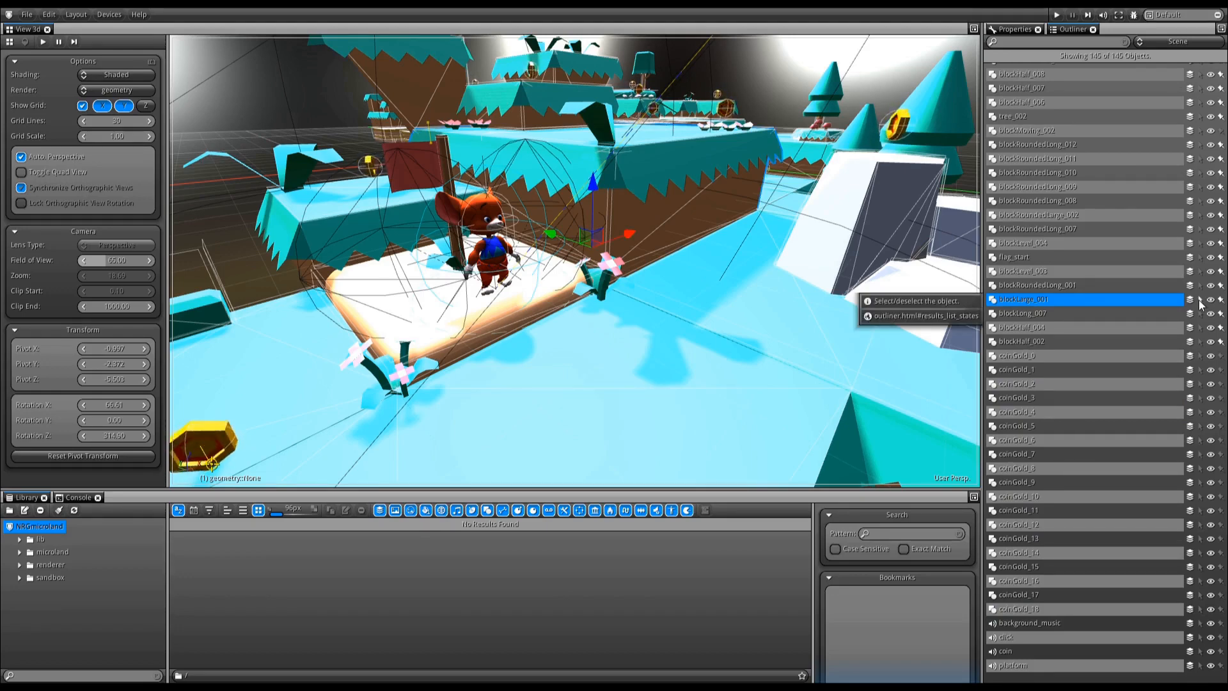
Search the Outliner for objects named "block" and clear the search.
click(1015, 46)
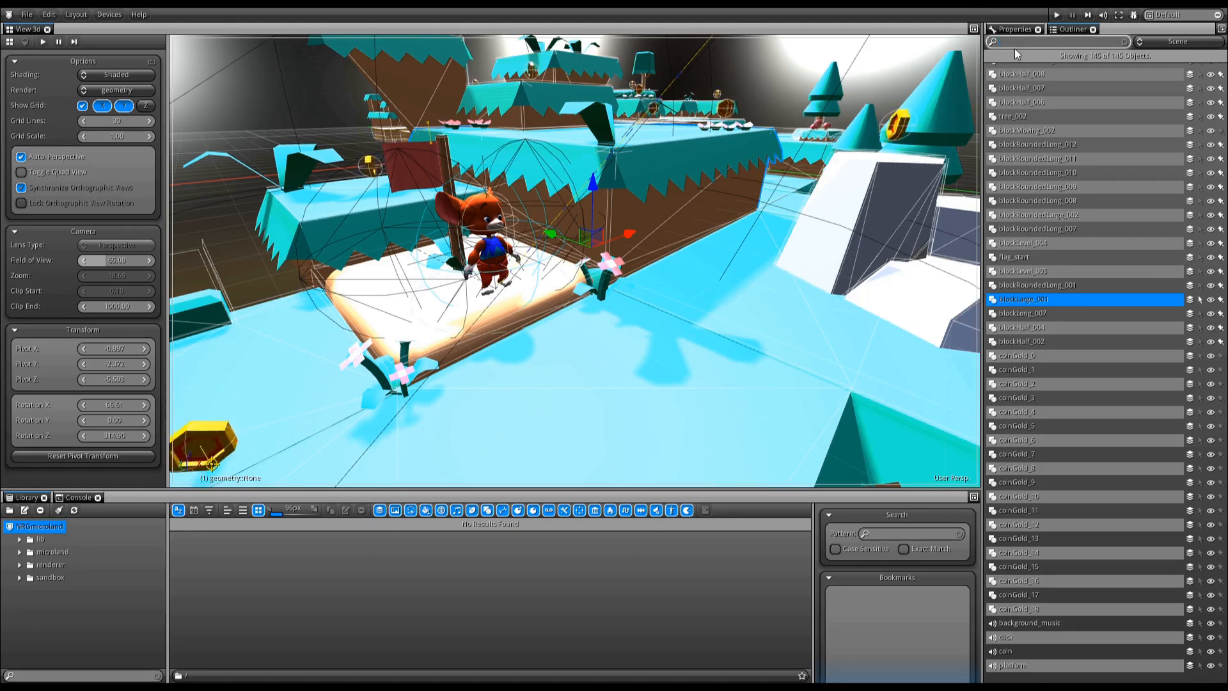
text(block)
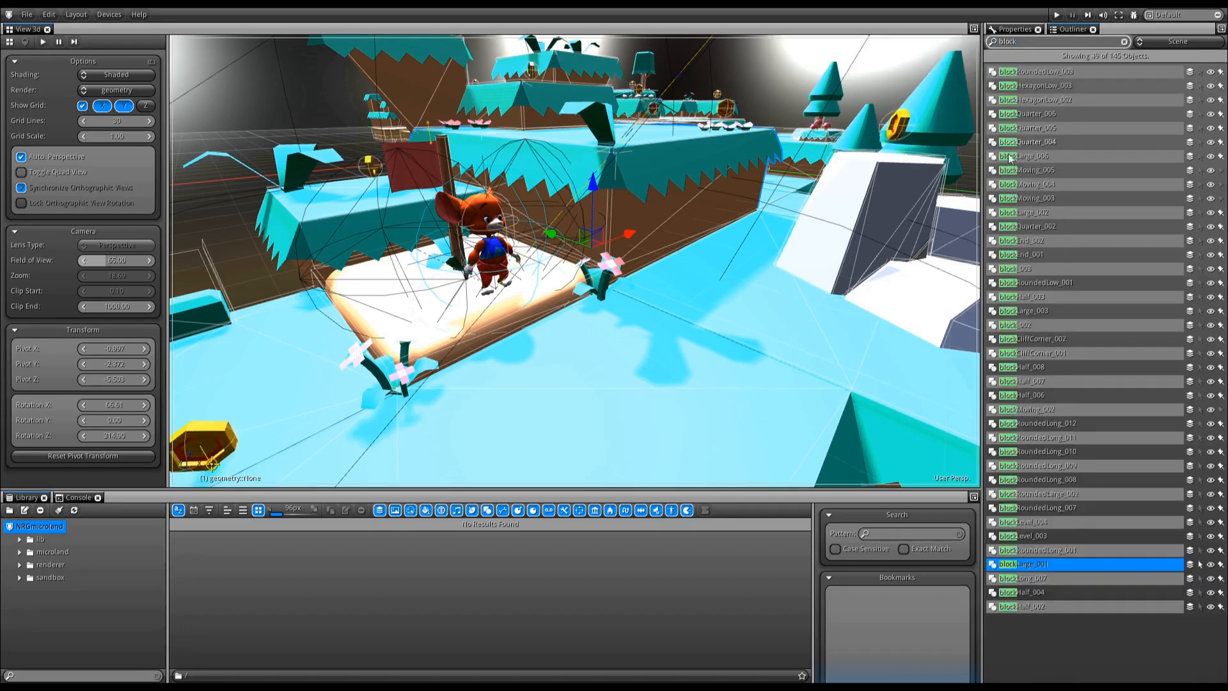
click(1123, 41)
Filter the Outliner's objects by the Camera type and by the SoundSource type.
click(1164, 42)
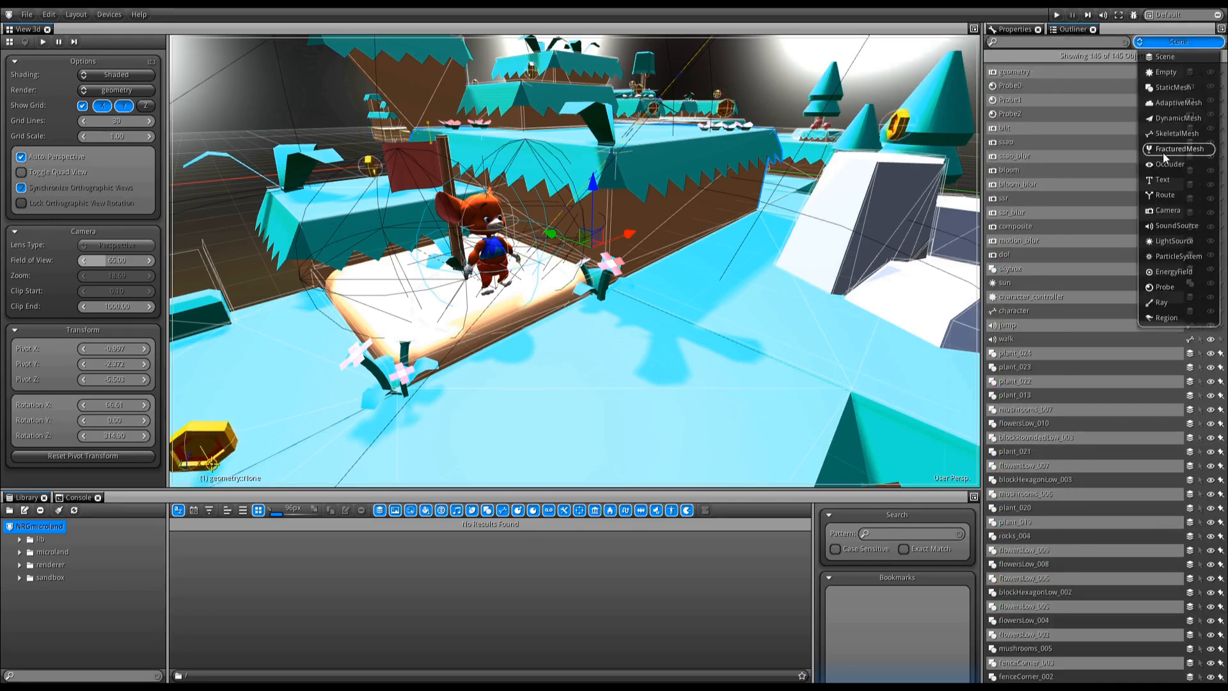
click(1159, 212)
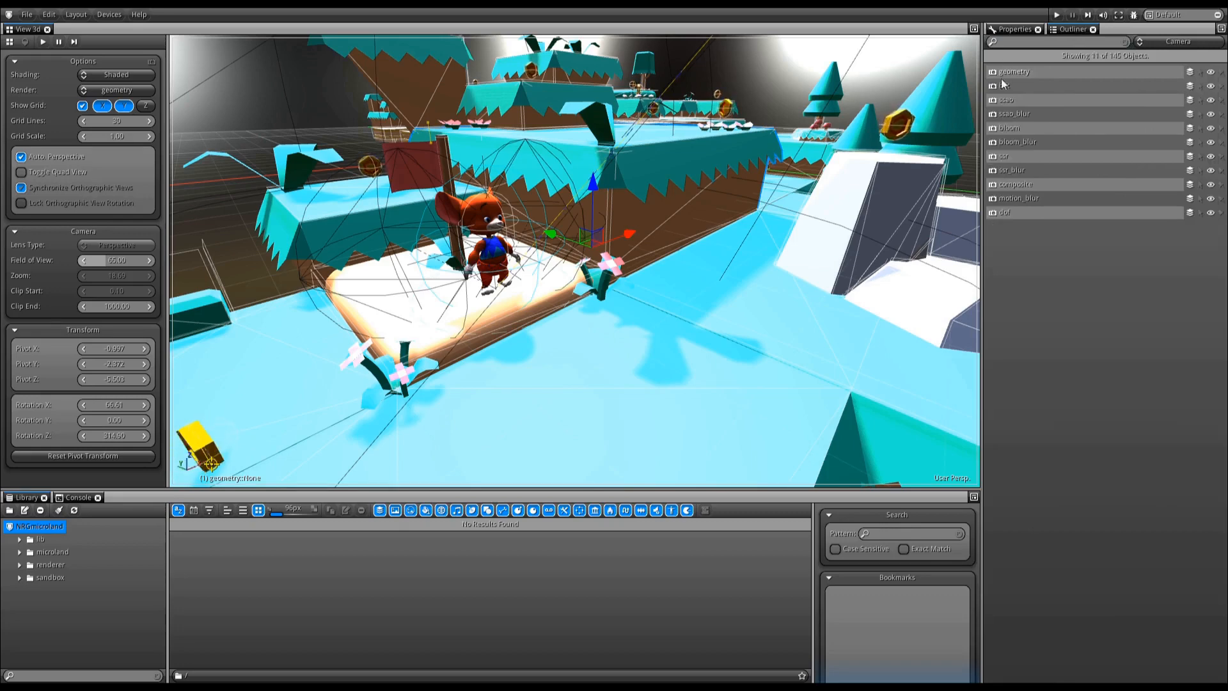
click(1173, 41)
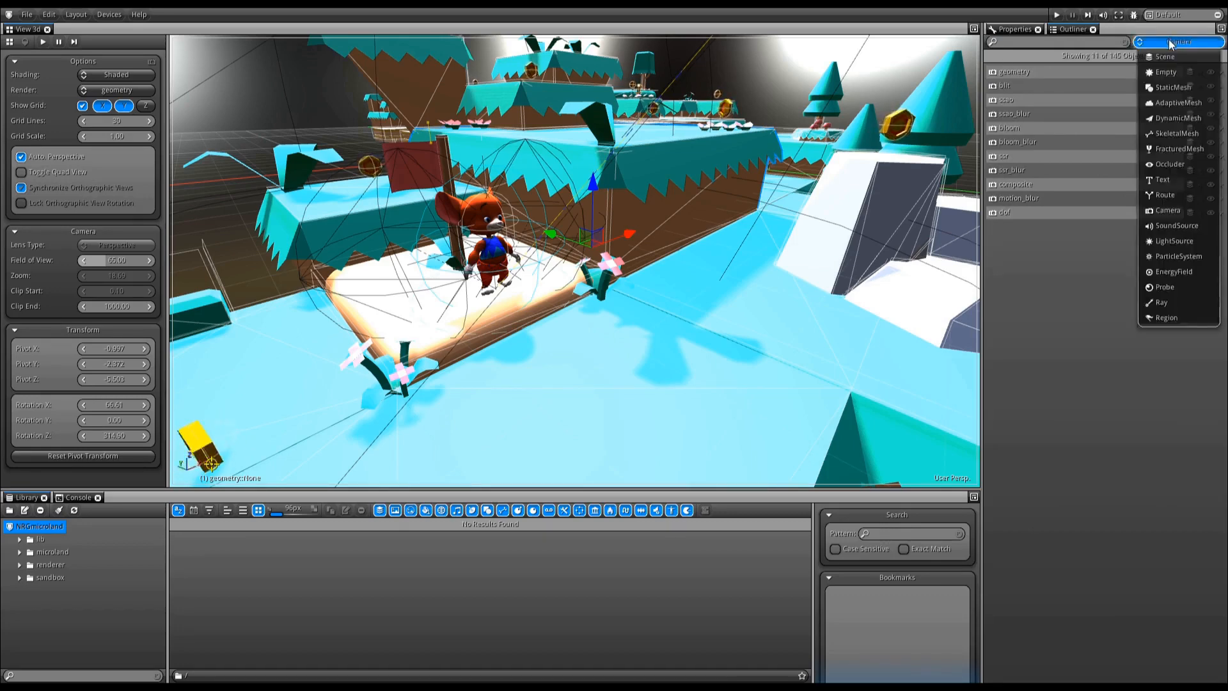
click(1157, 226)
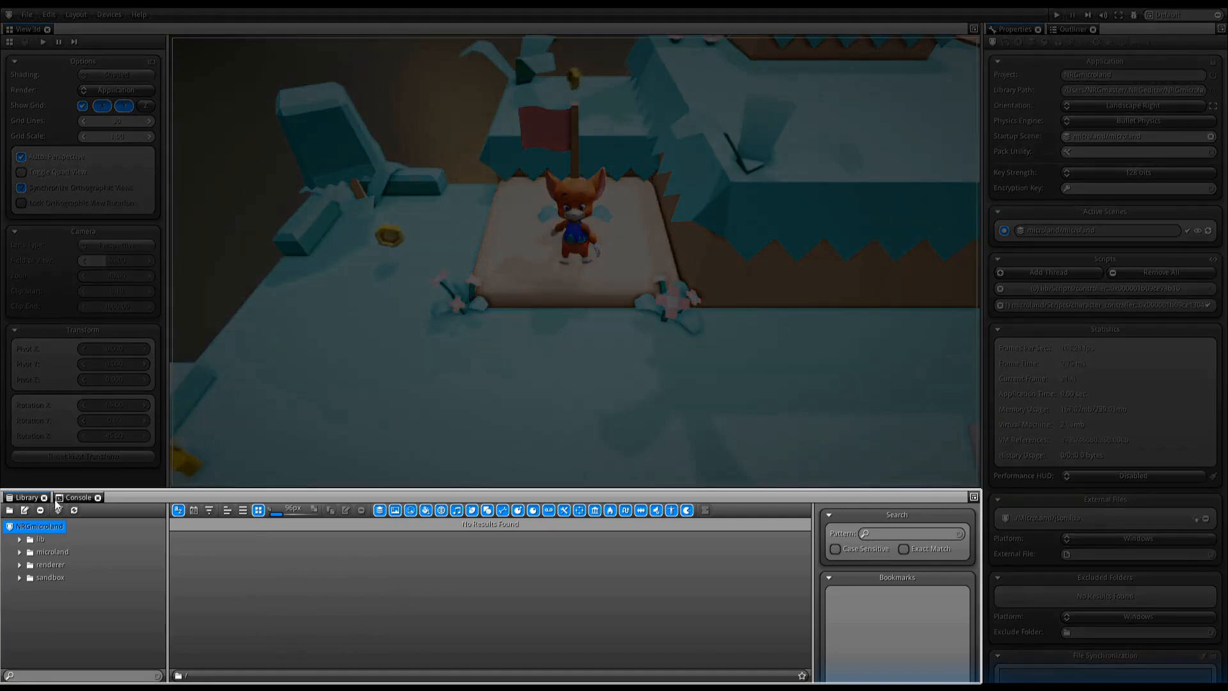
Look at the Console, return to the Library editor and review the asset types it can create.
click(76, 498)
click(25, 497)
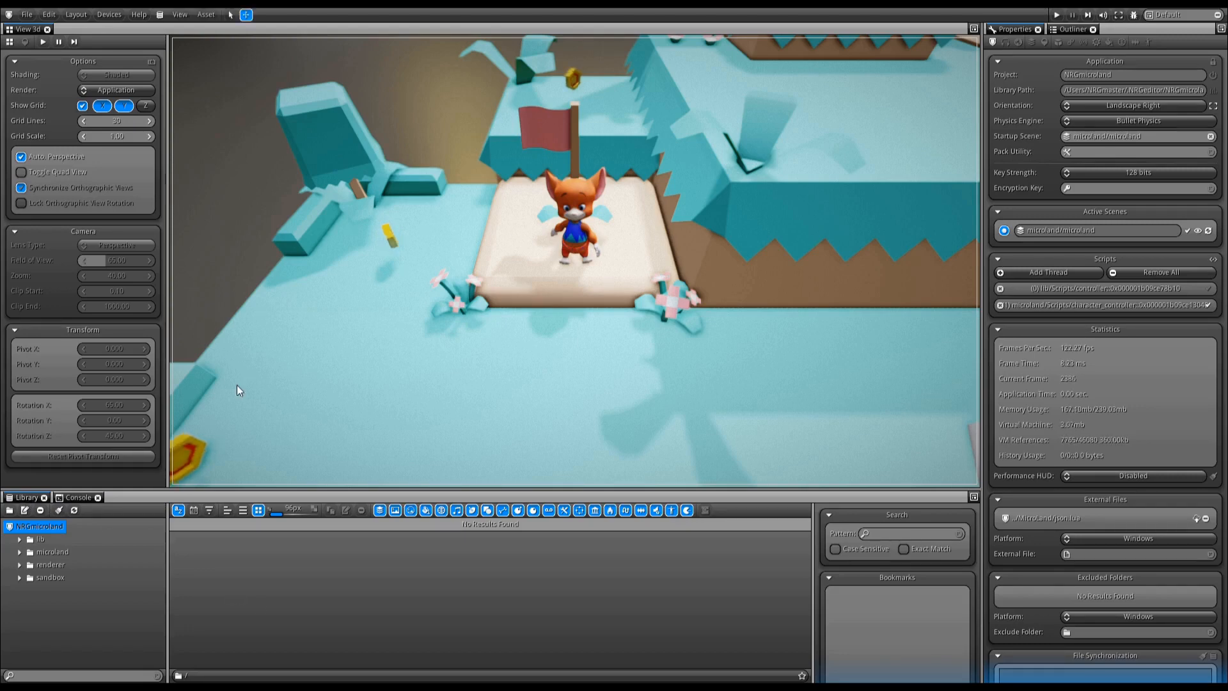
click(206, 14)
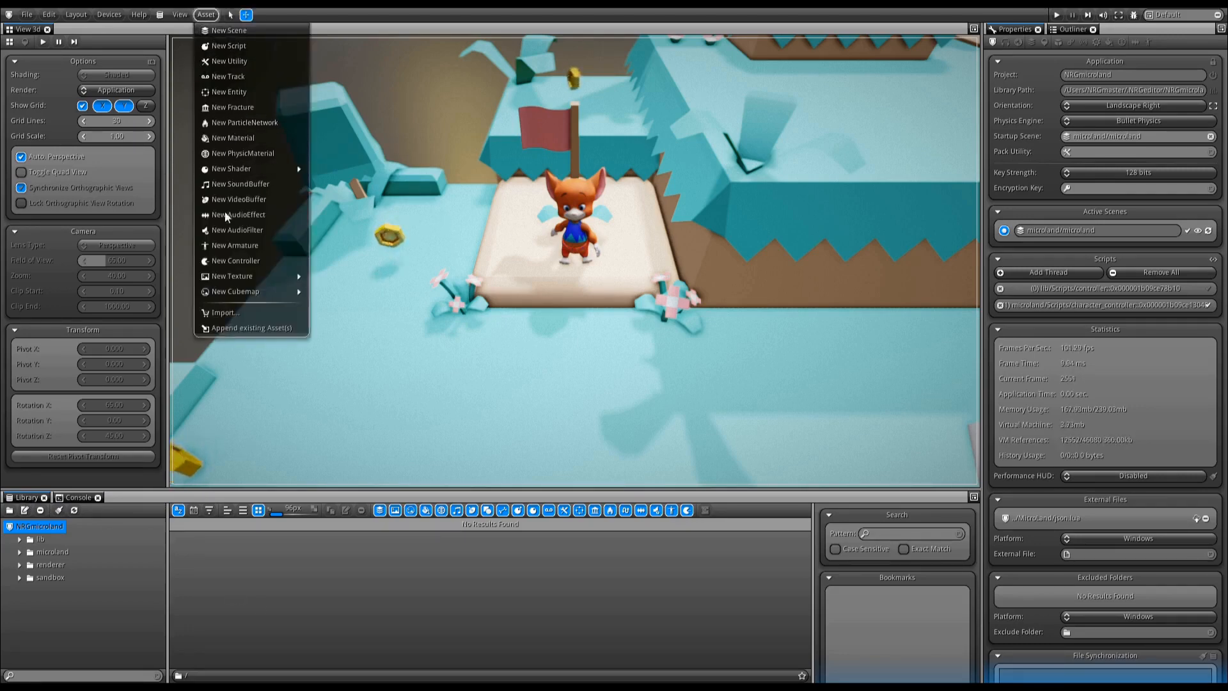
click(202, 15)
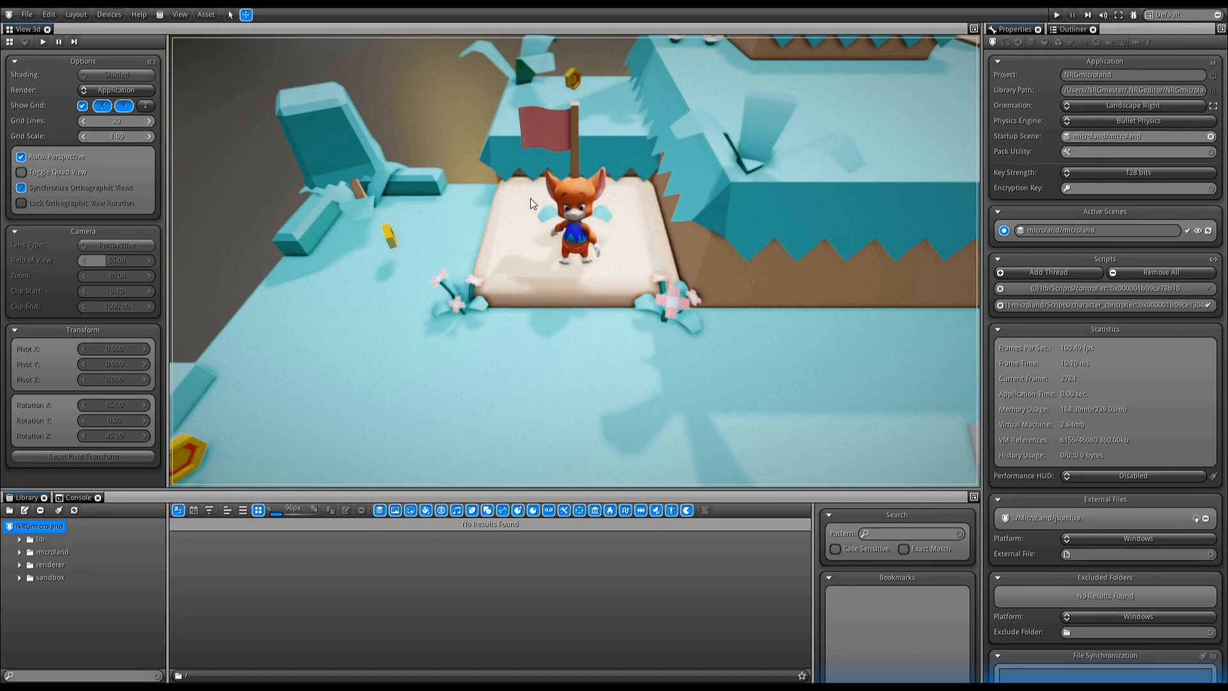
Set the 3D view's render to geometry and show the contents of microland/Meshes in the Library.
click(121, 90)
click(131, 119)
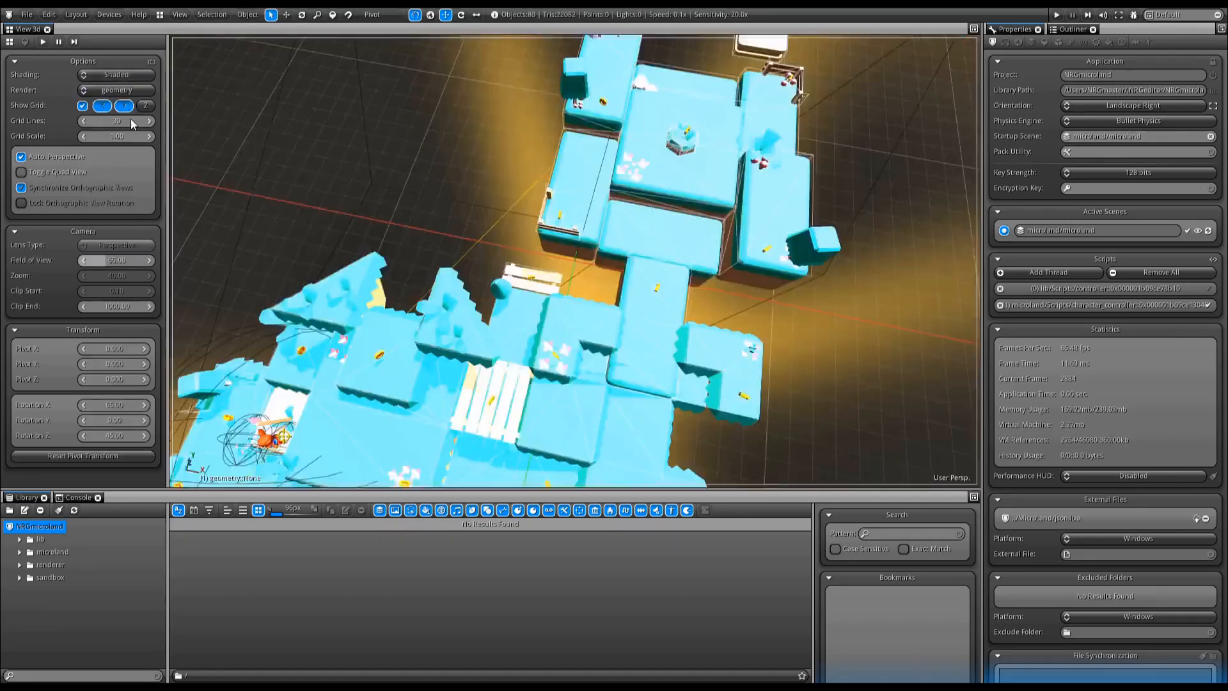
click(20, 552)
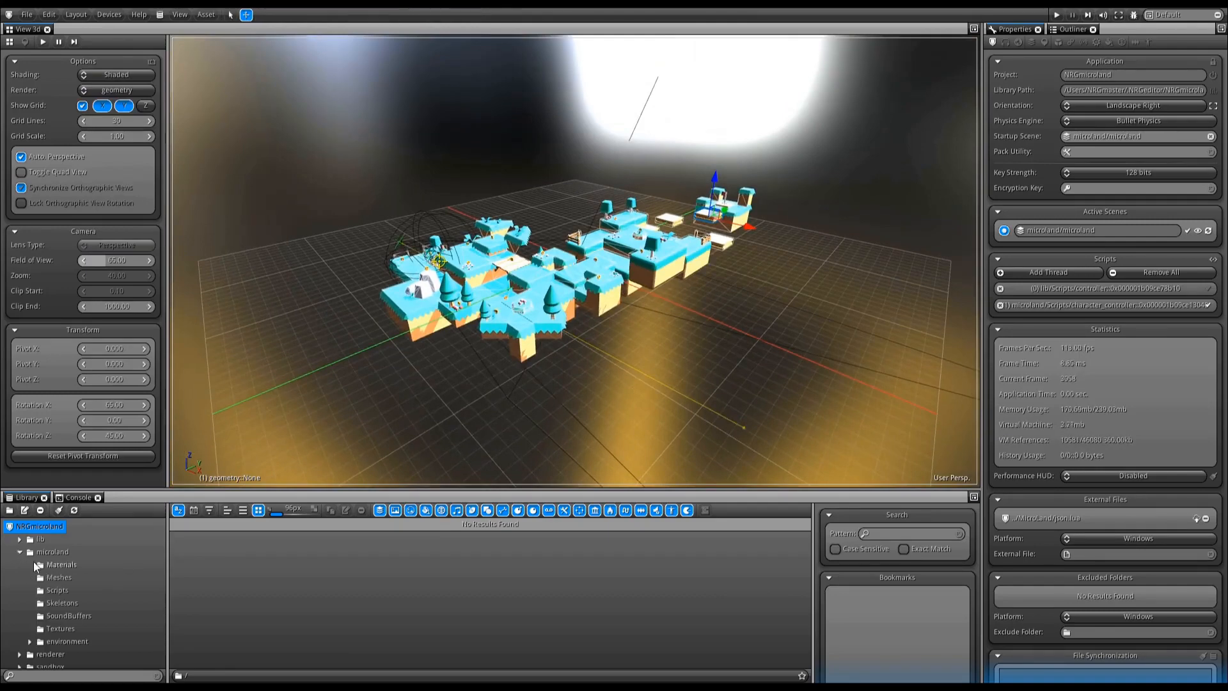
click(59, 577)
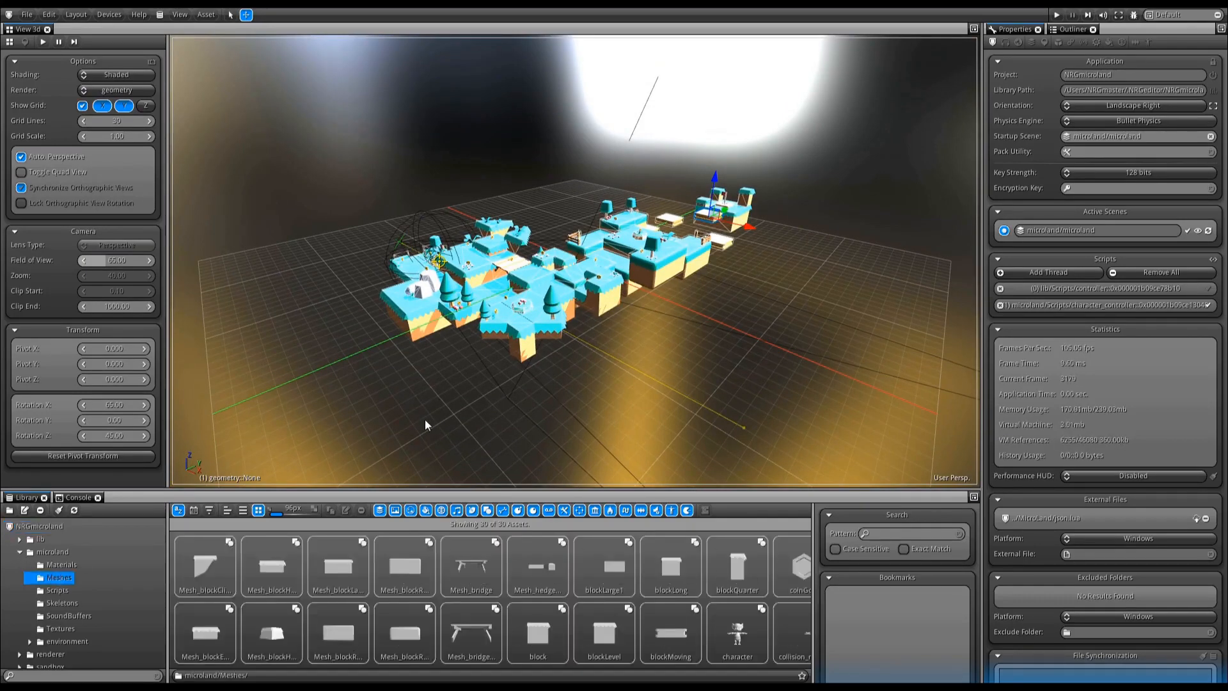
Place the first block mesh from the Meshes folder in front of the character's starting platform and delete it again.
drag(426, 418, 562, 398)
scroll(587, 405, up, 3)
scroll(581, 282, up, 3)
scroll(539, 347, up, 1)
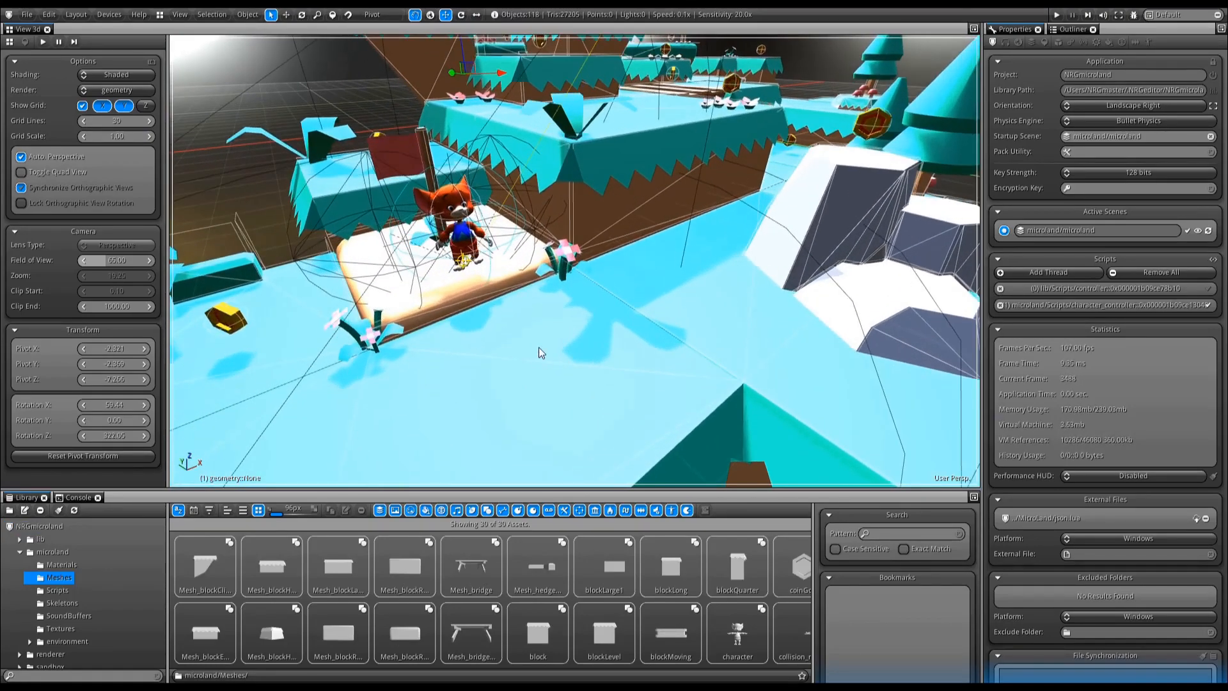
drag(198, 574, 482, 331)
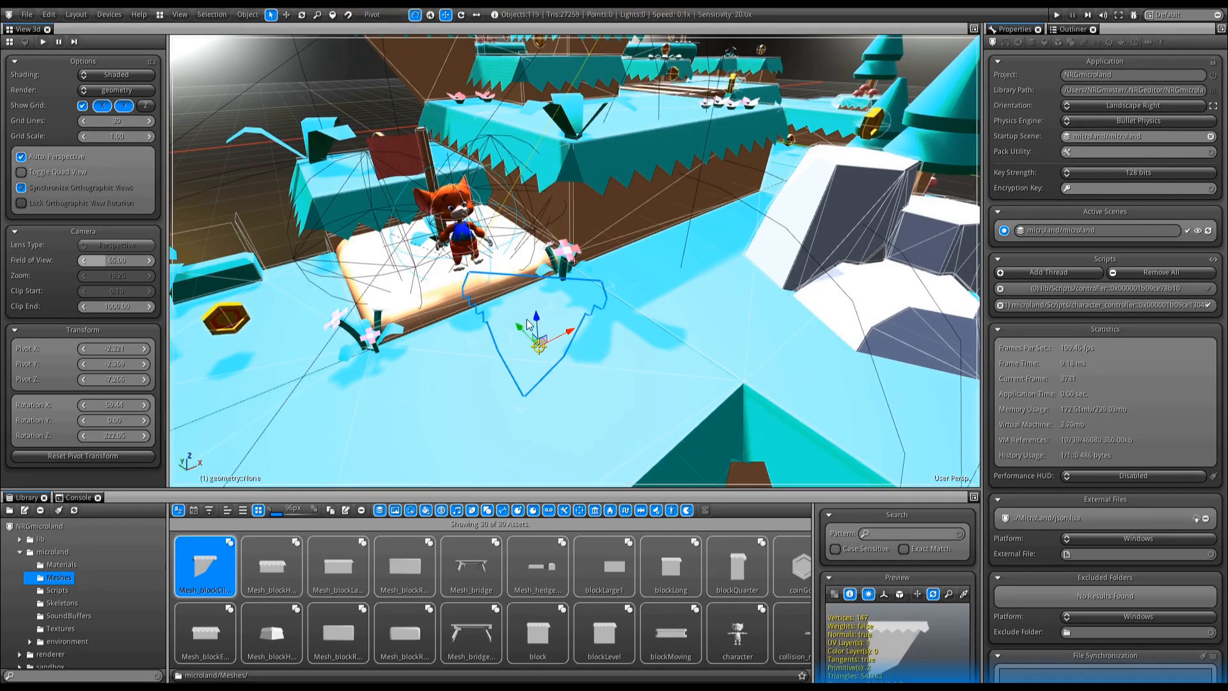
key(Delete)
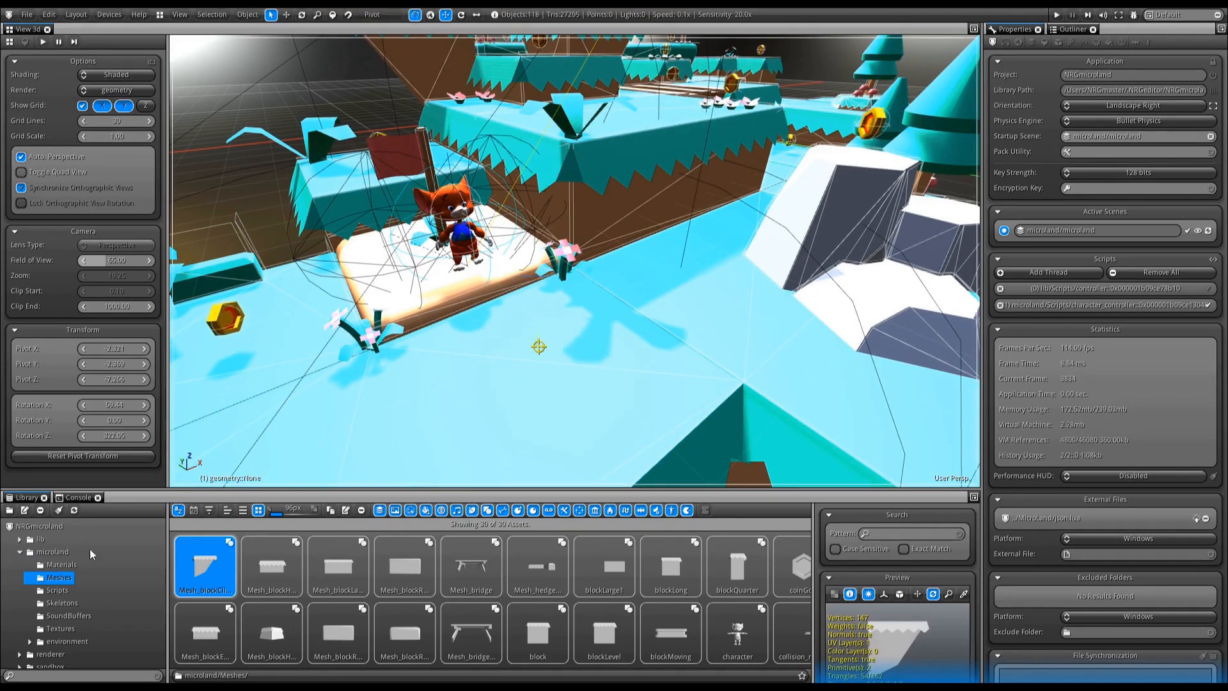
Add the coin sound from microland/SoundBuffers to the scene in front of the character's starting platform.
click(57, 616)
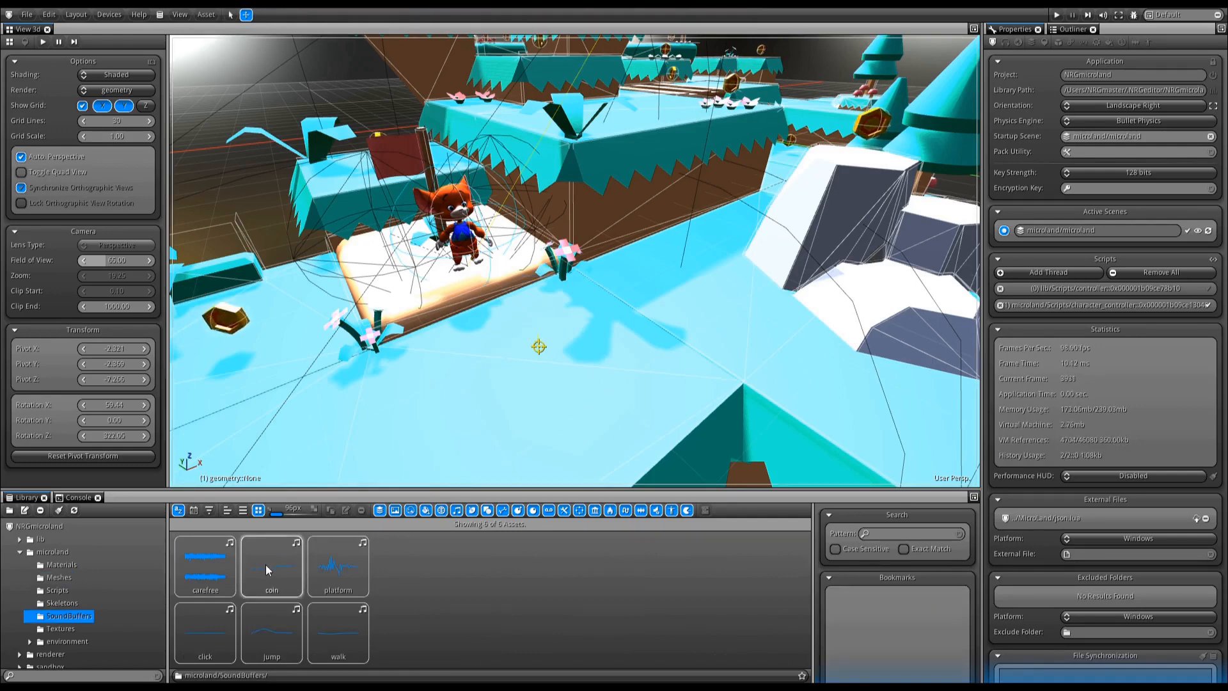
drag(269, 565, 512, 348)
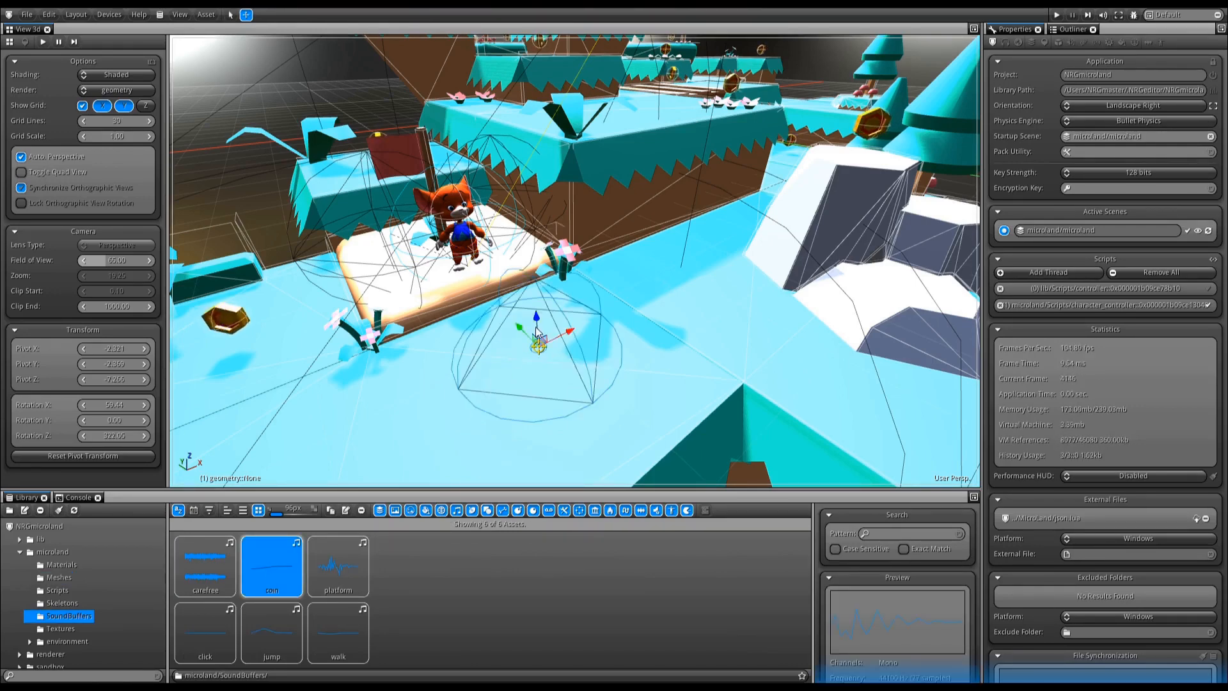
Delete the coin sound object placed in front of the character's starting platform.
click(536, 328)
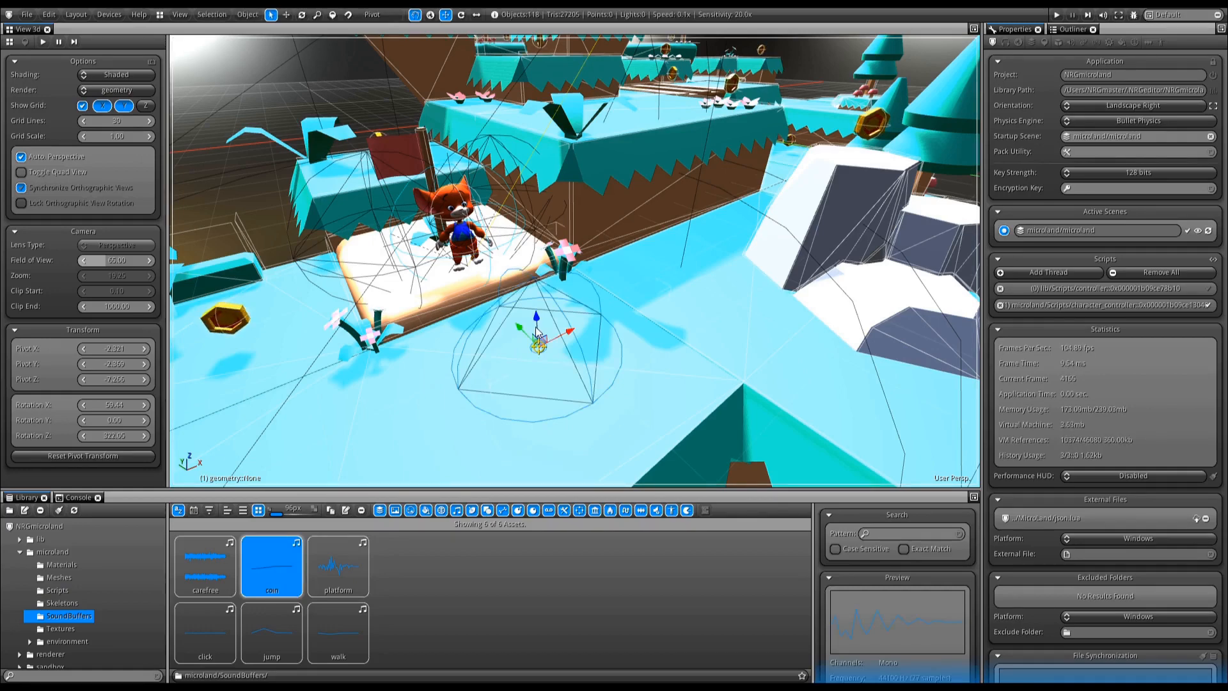
click(536, 327)
Apply land_wood from microland/Materials to the raised platform's jagged turquoise edge and land_yellow to its brown side wall.
click(60, 564)
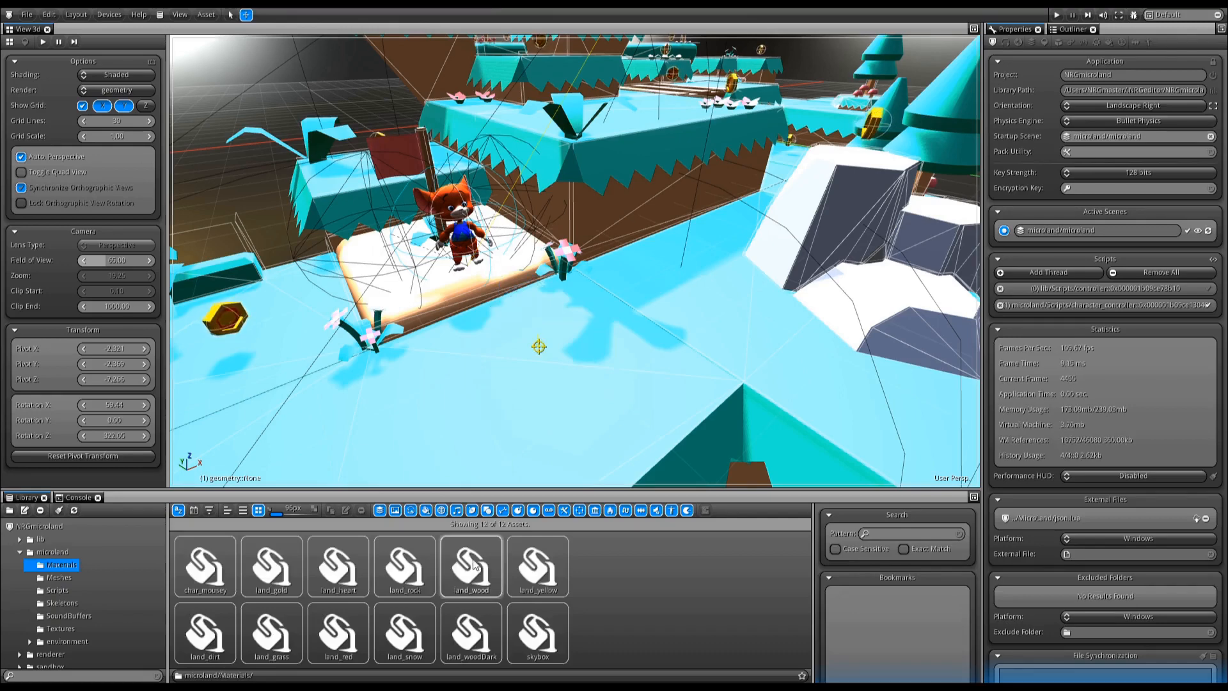
drag(473, 565, 604, 159)
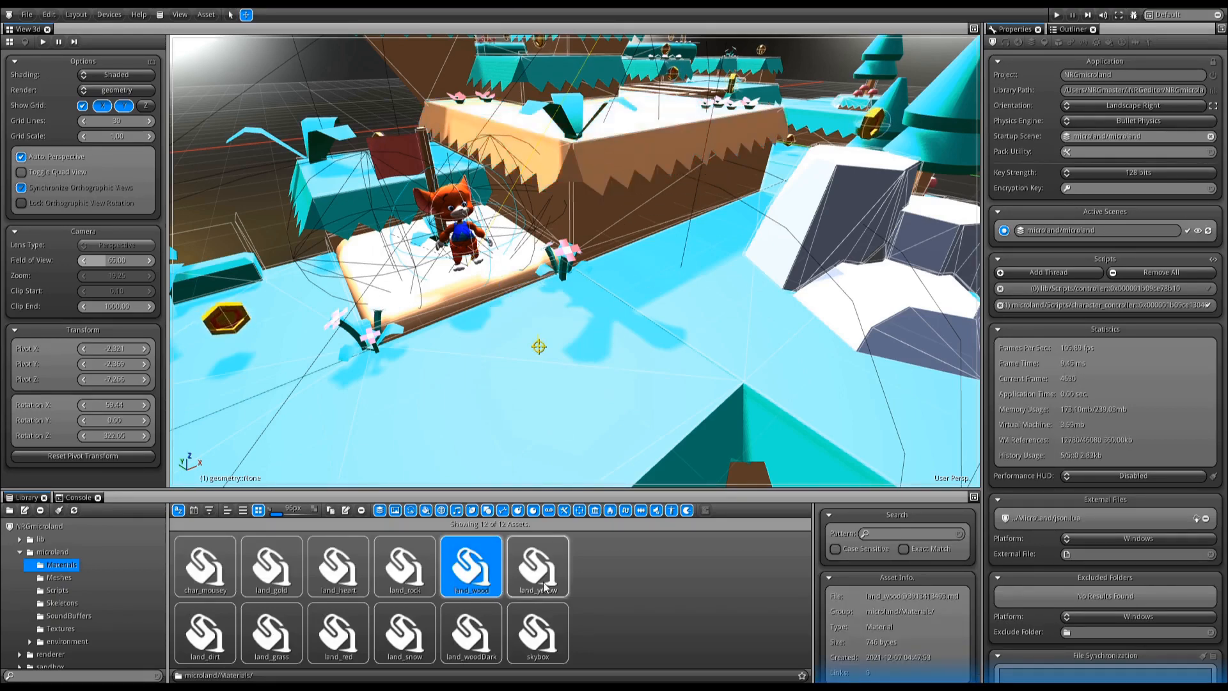
drag(543, 582, 583, 213)
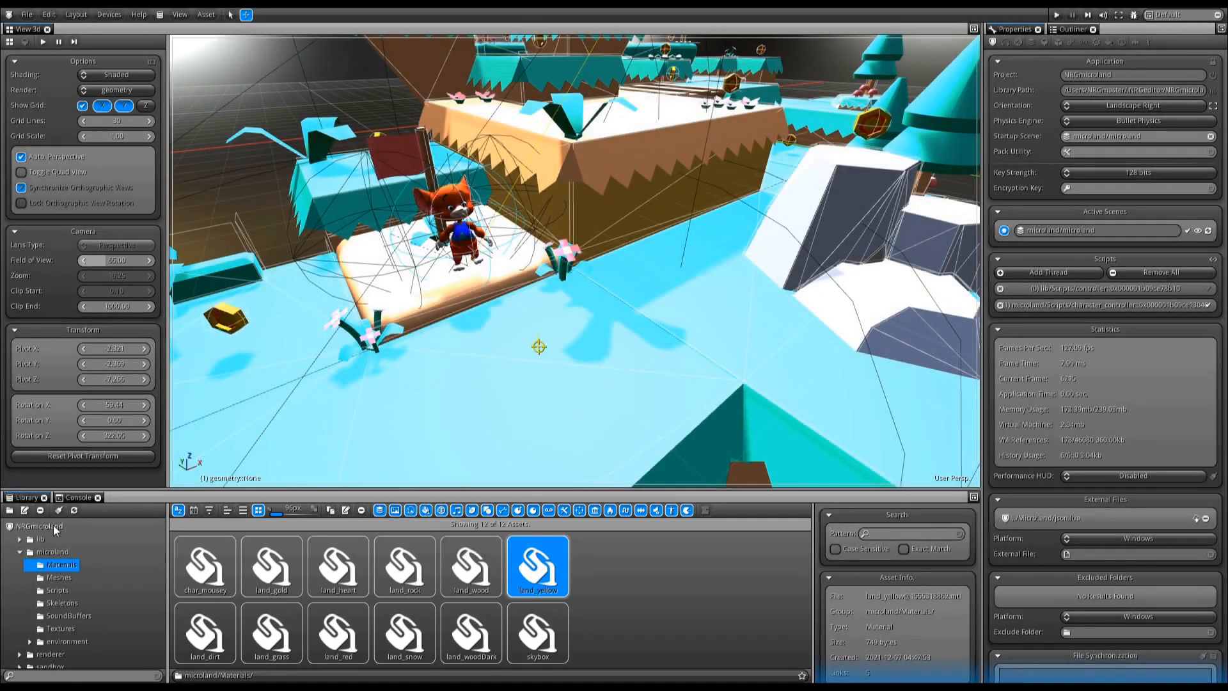
Create a new asset group named Group at the root of the NRGmicroland library.
click(41, 524)
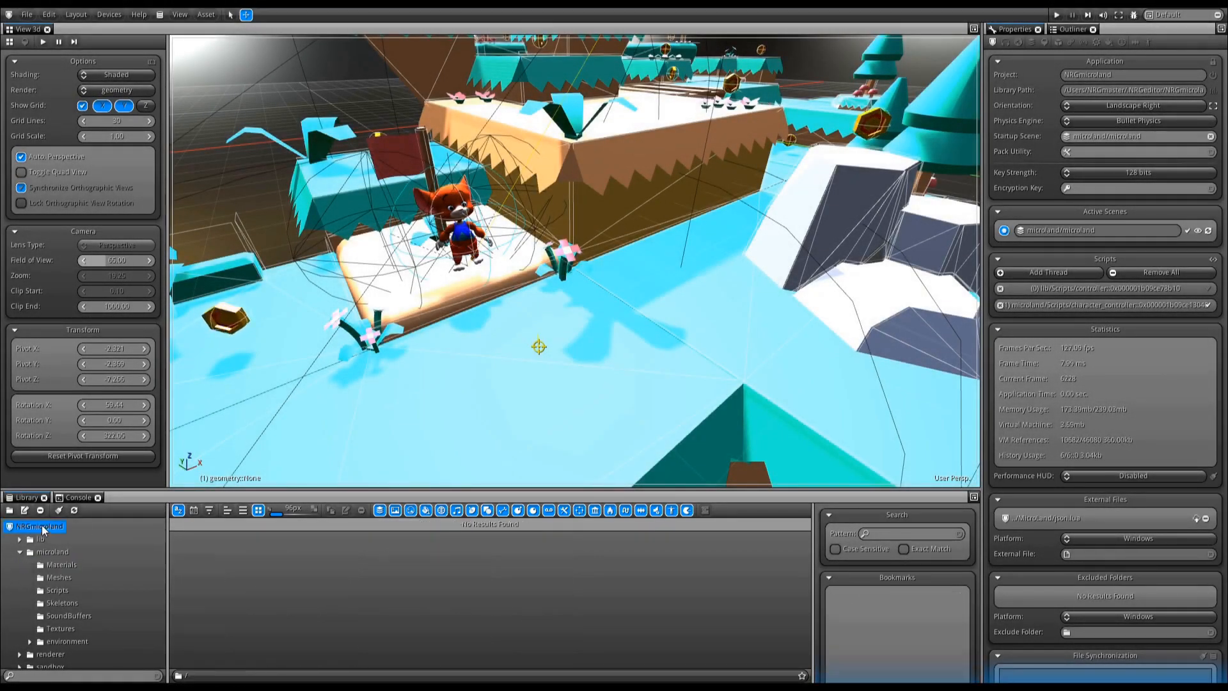
click(9, 510)
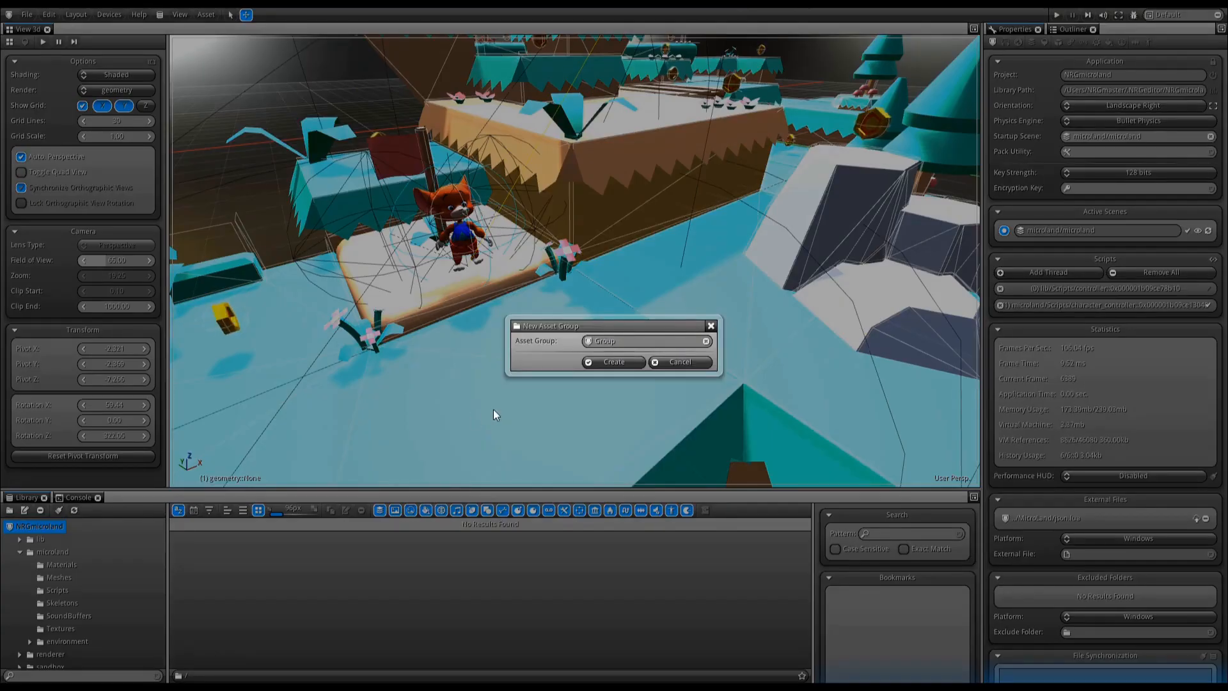
click(603, 362)
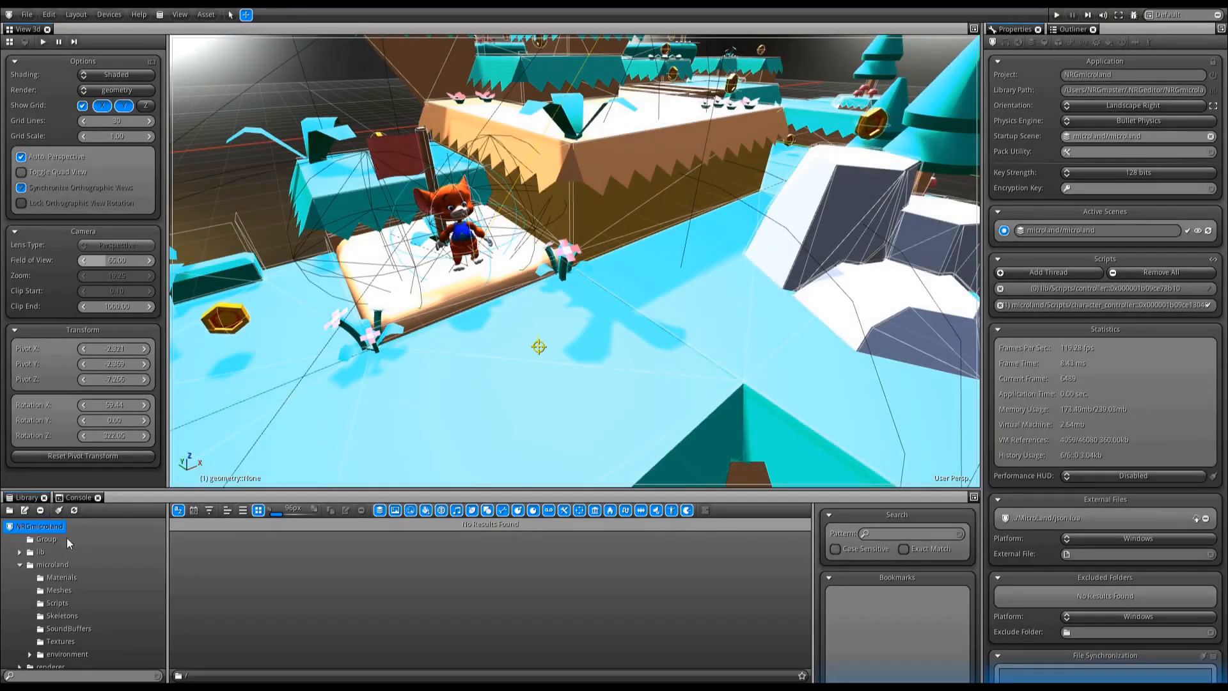
Create a new scene asset named Scene in Group, with the default scene template and navigation and pathfinding enabled.
click(46, 540)
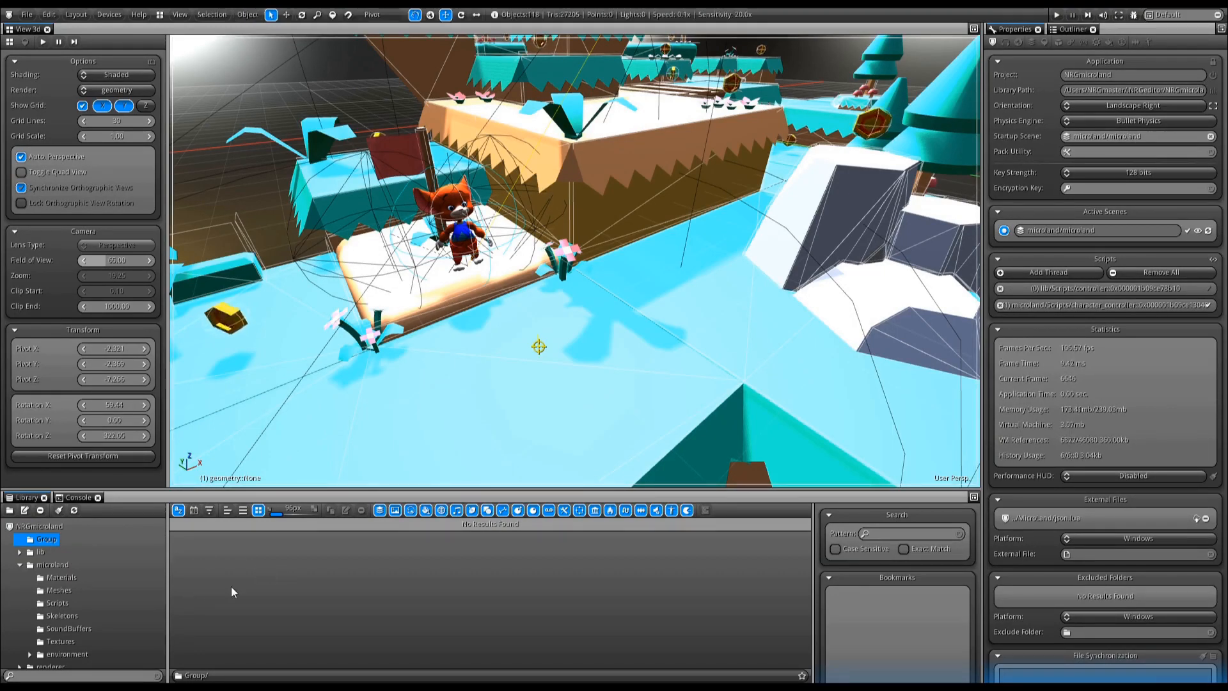
click(206, 15)
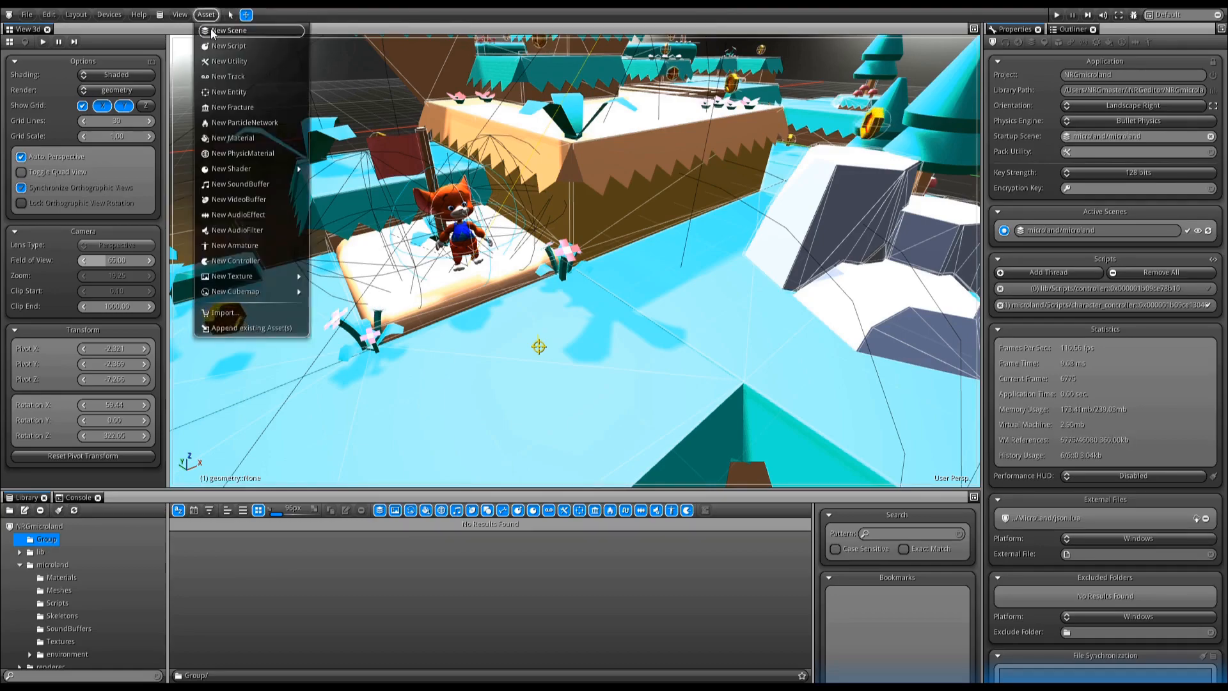
click(211, 30)
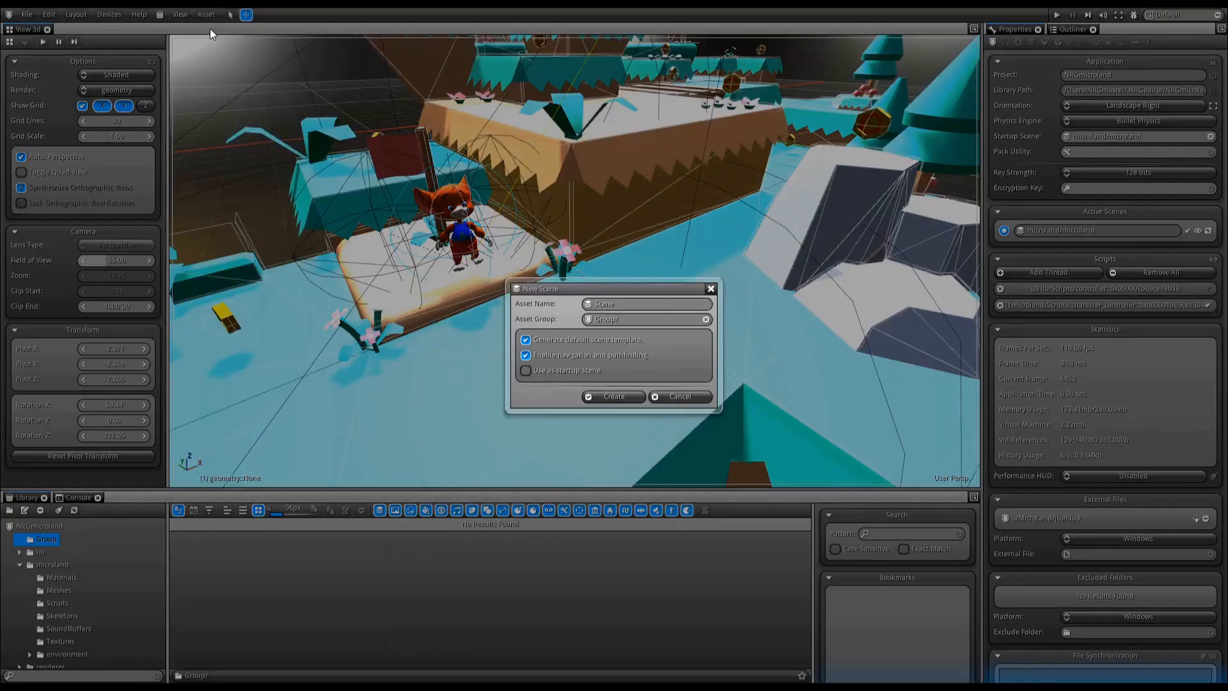
click(612, 397)
Load the new Scene asset into the 3D view and set the view's render to Untitled.
drag(206, 561, 451, 332)
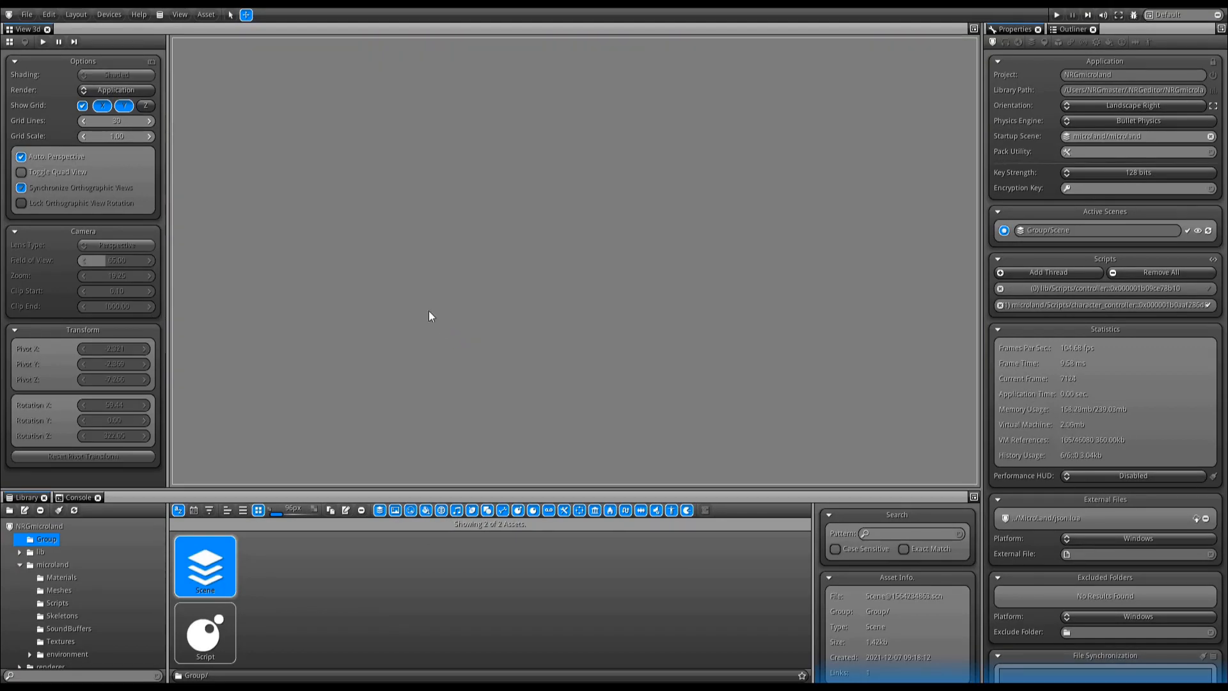
click(127, 90)
click(127, 106)
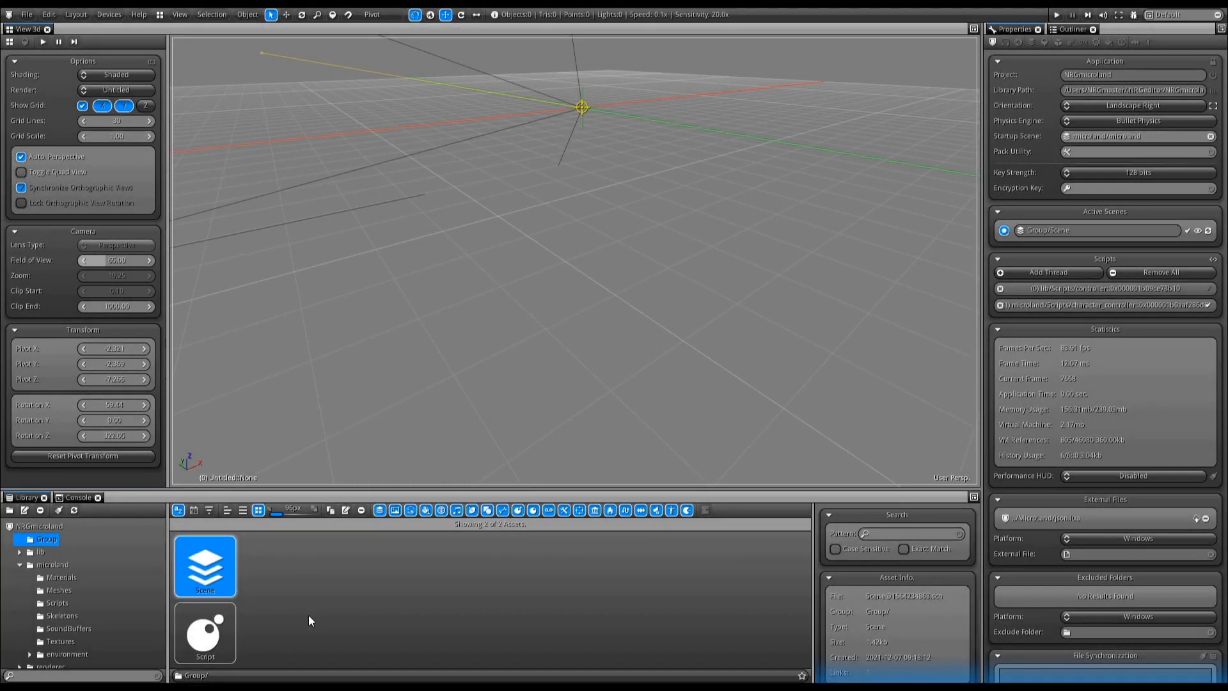
Import the glb model from the bookmarked Desktop folder into Group, creating a new group for each asset type.
click(308, 615)
click(206, 15)
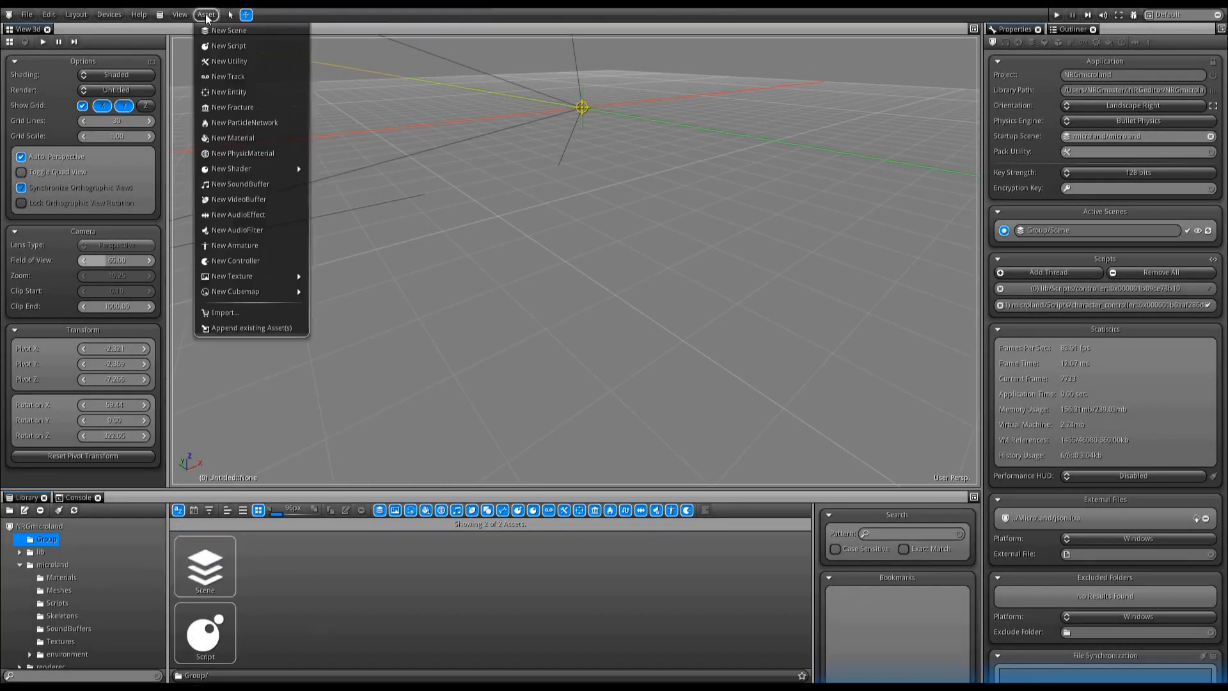
click(252, 312)
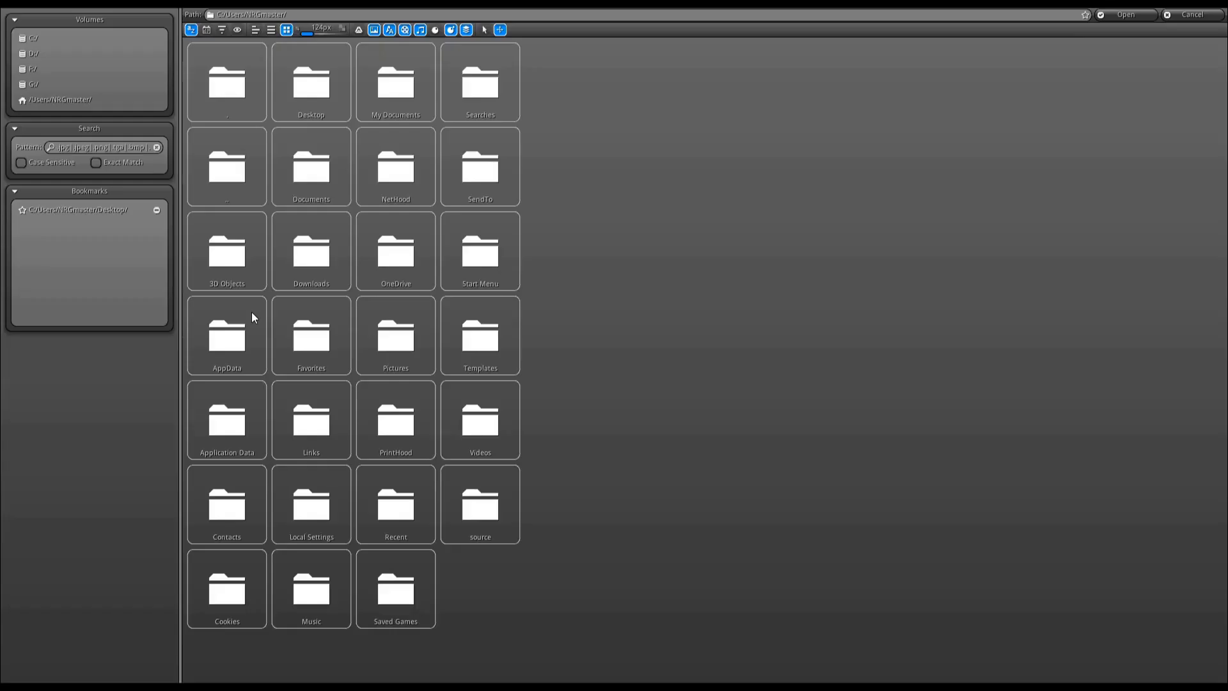
click(75, 209)
click(227, 336)
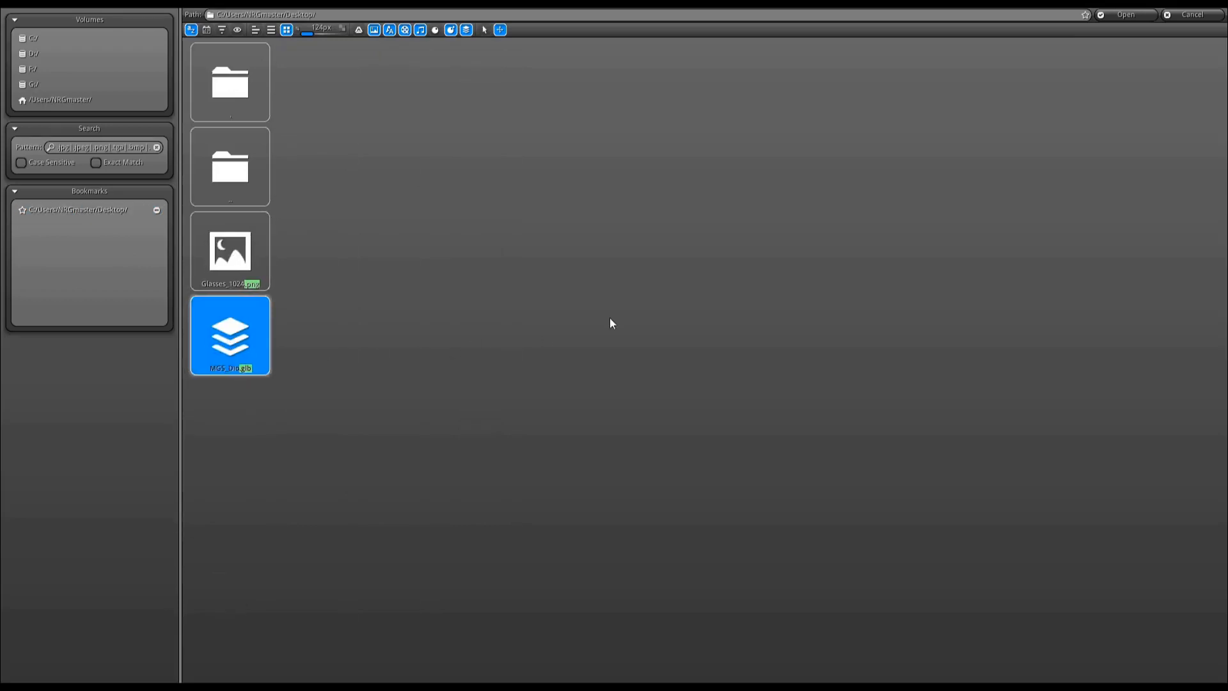
click(1130, 16)
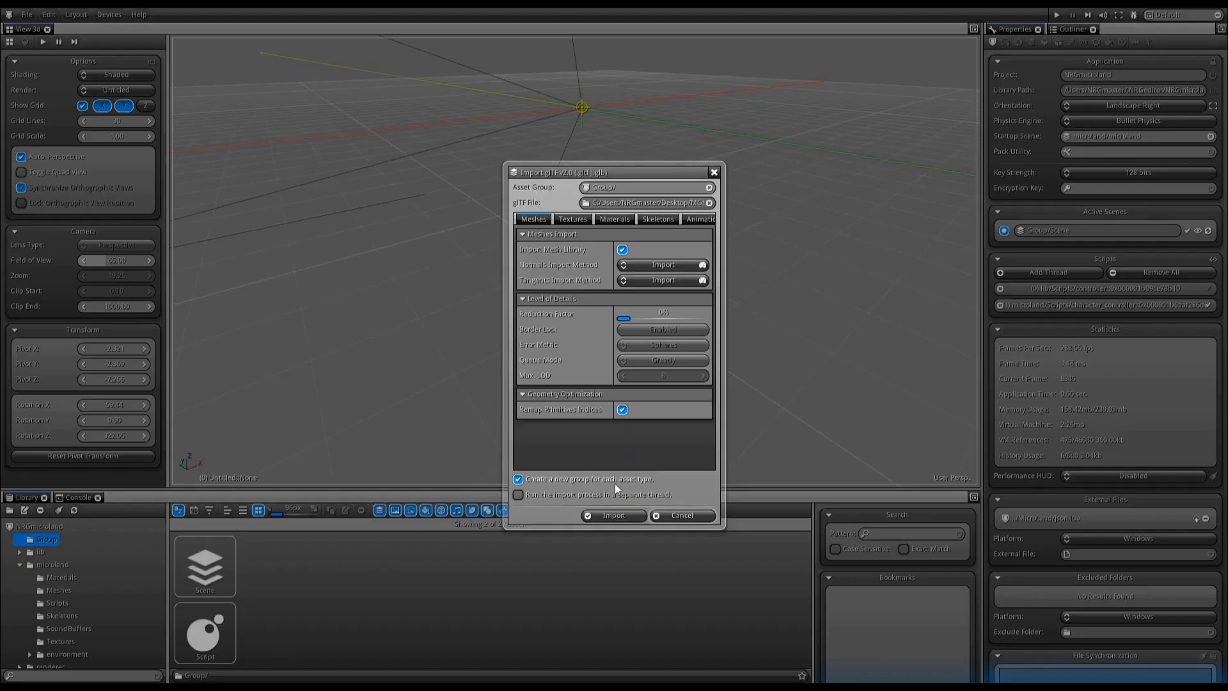
click(616, 514)
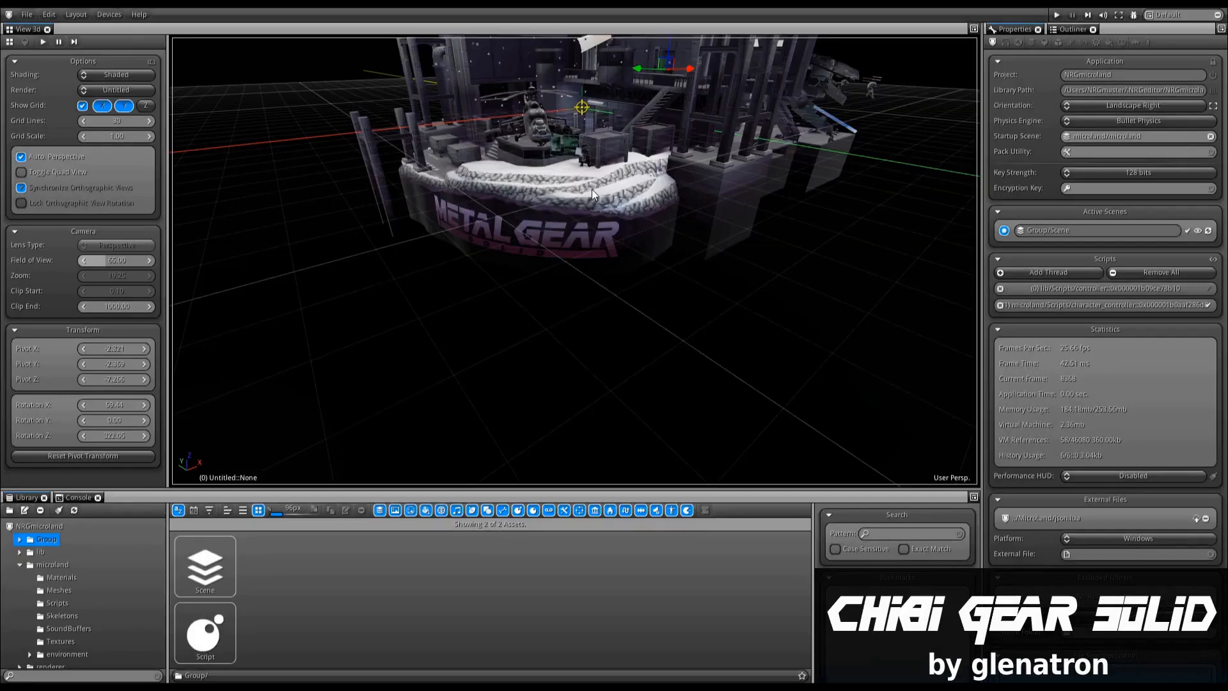
scroll(602, 287, up, 4)
drag(593, 190, 549, 244)
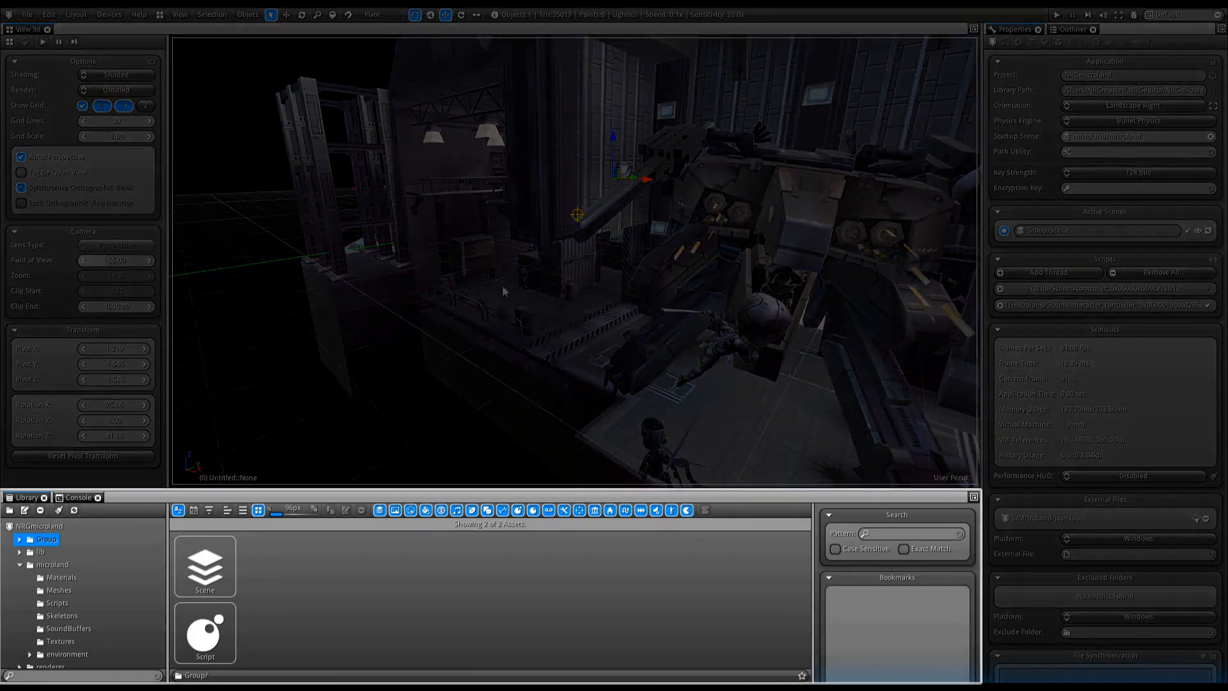
Show the lib folder's assets and try the other sort orders before returning to sorting by name.
drag(205, 566, 40, 552)
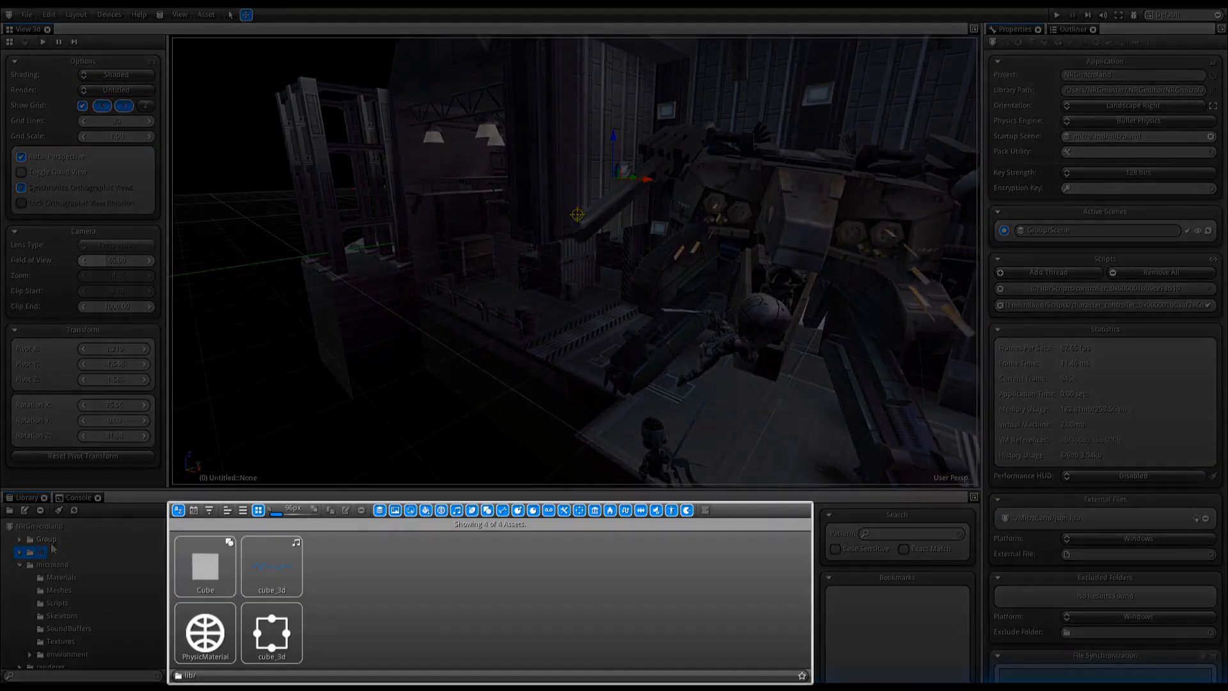
click(195, 510)
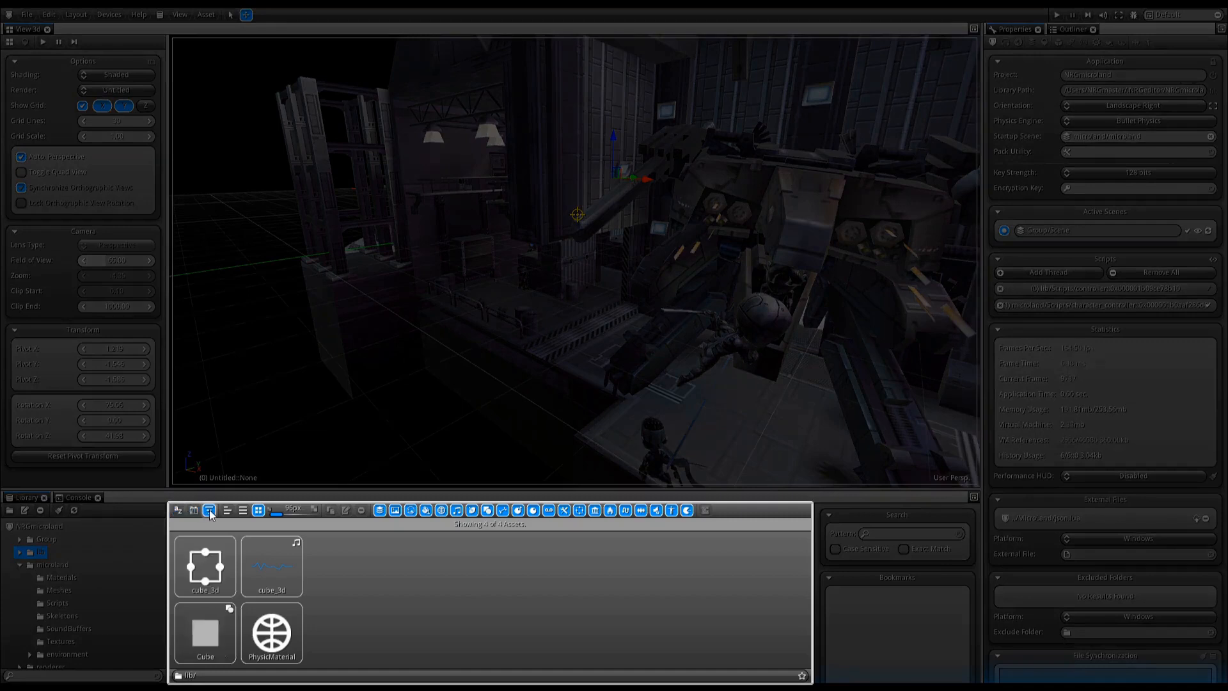
click(193, 510)
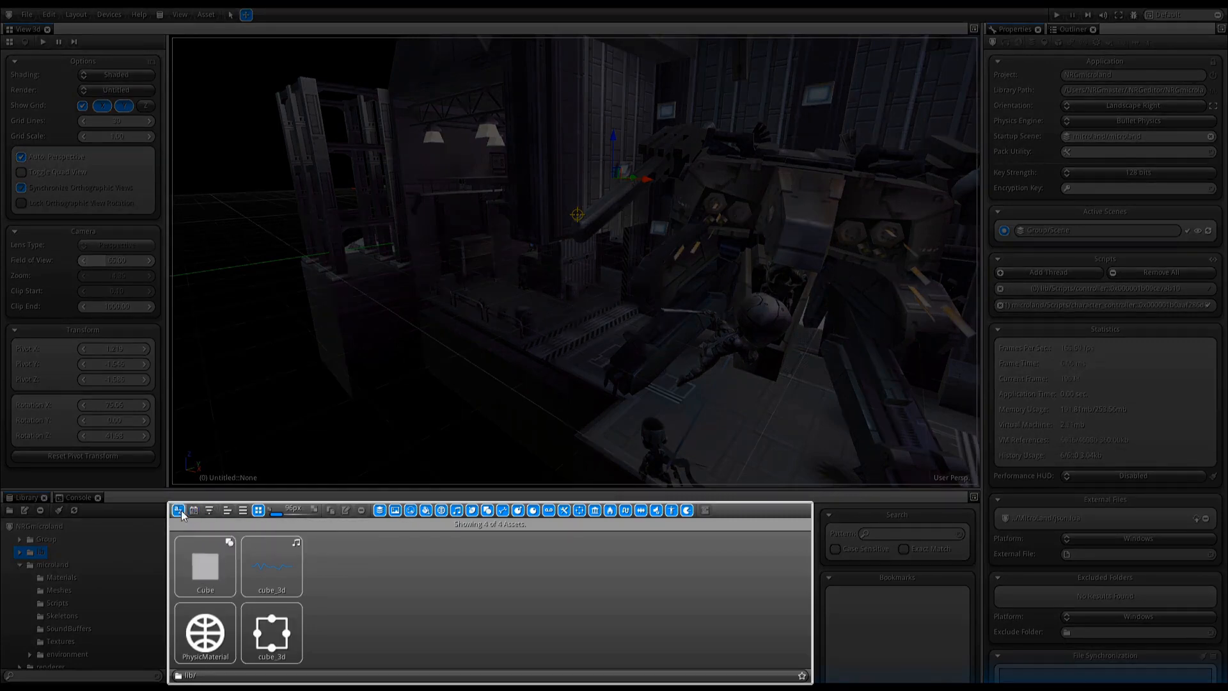
Try the list layouts for the lib assets, then return to thumbnails and enlarge them to 192px.
click(226, 510)
click(242, 510)
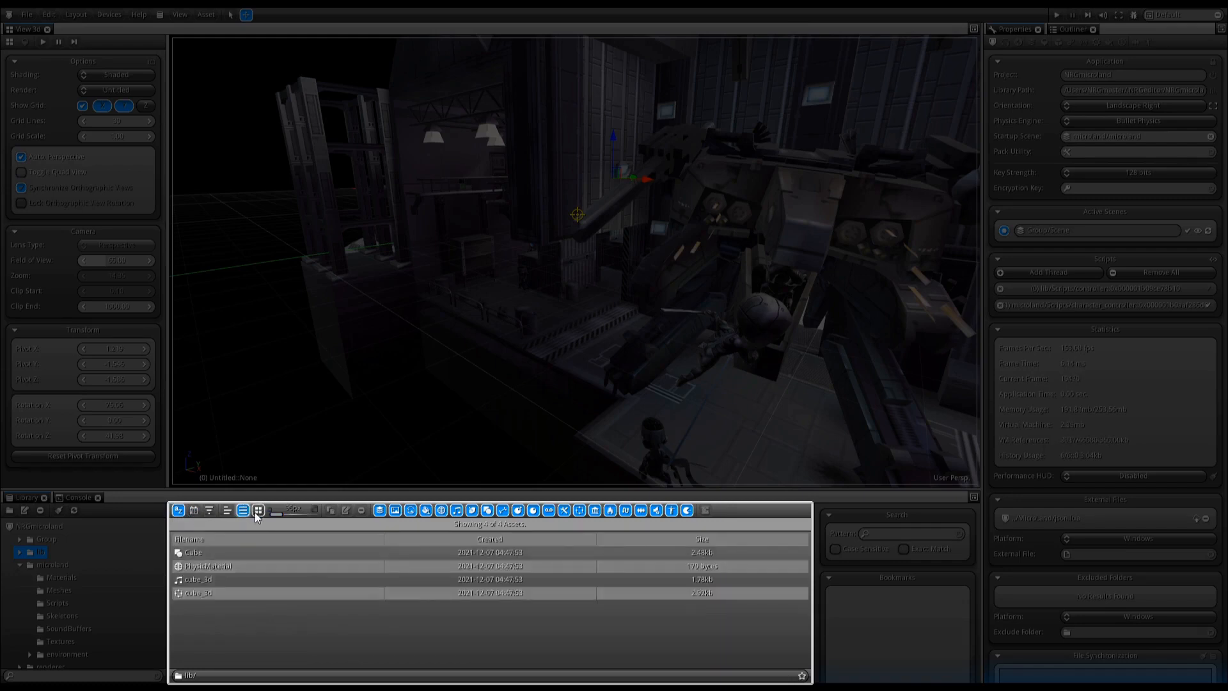
click(256, 512)
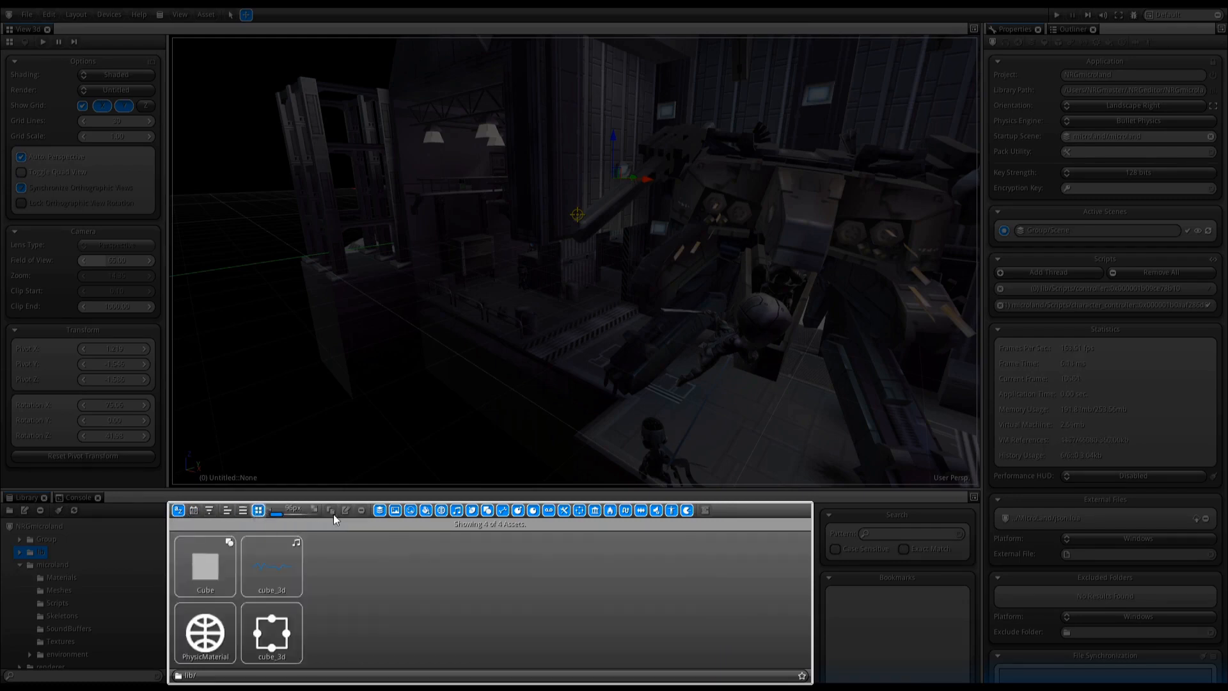
click(314, 506)
click(314, 506)
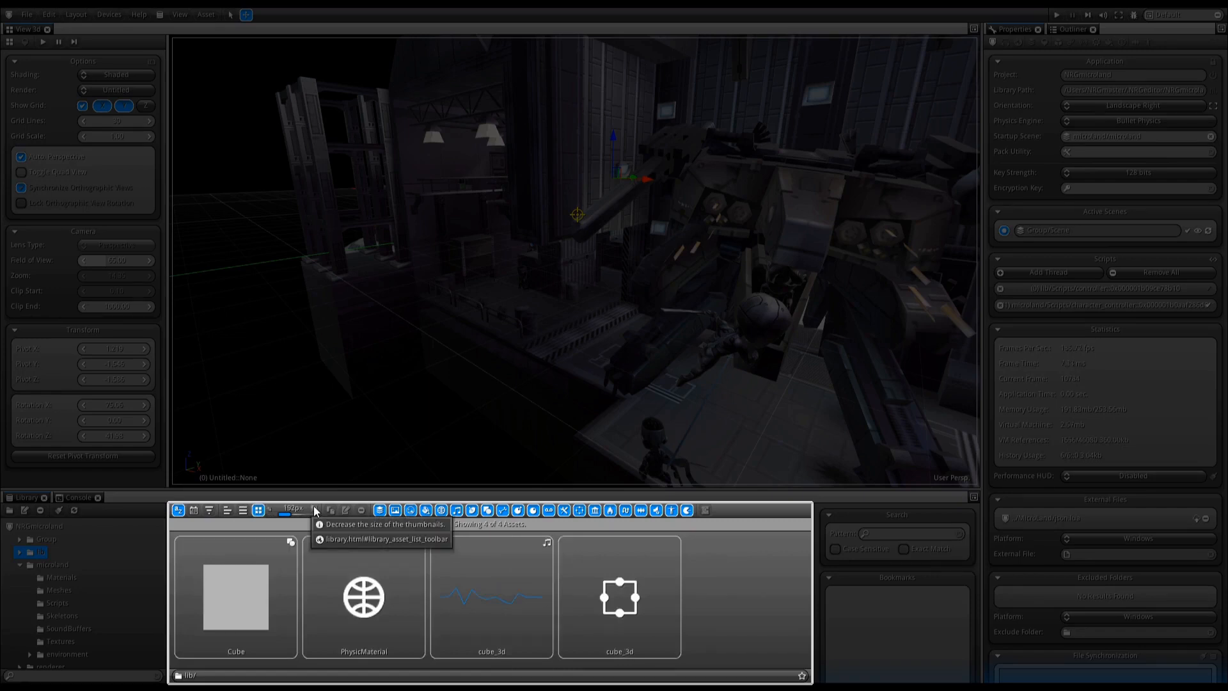
Switch off the asset type filters one after another in the lib folder and switch them back on.
click(395, 510)
click(410, 509)
click(425, 510)
click(440, 509)
click(456, 509)
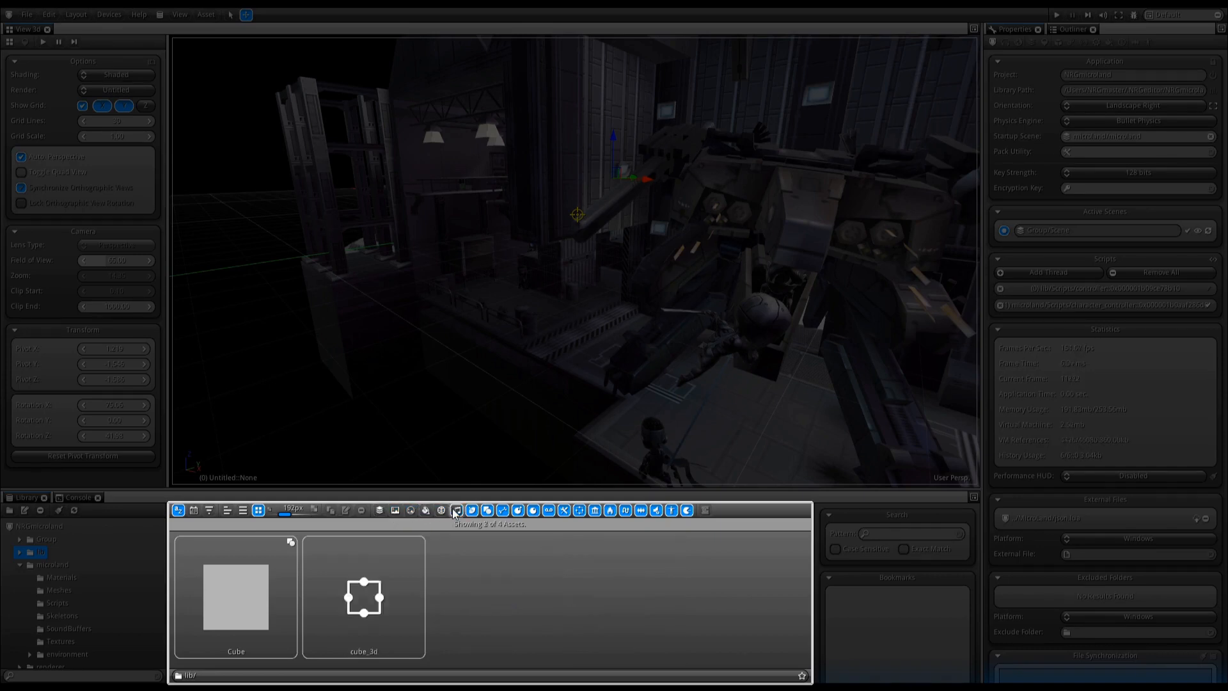
click(471, 509)
click(487, 511)
click(488, 511)
click(472, 510)
click(456, 509)
click(441, 509)
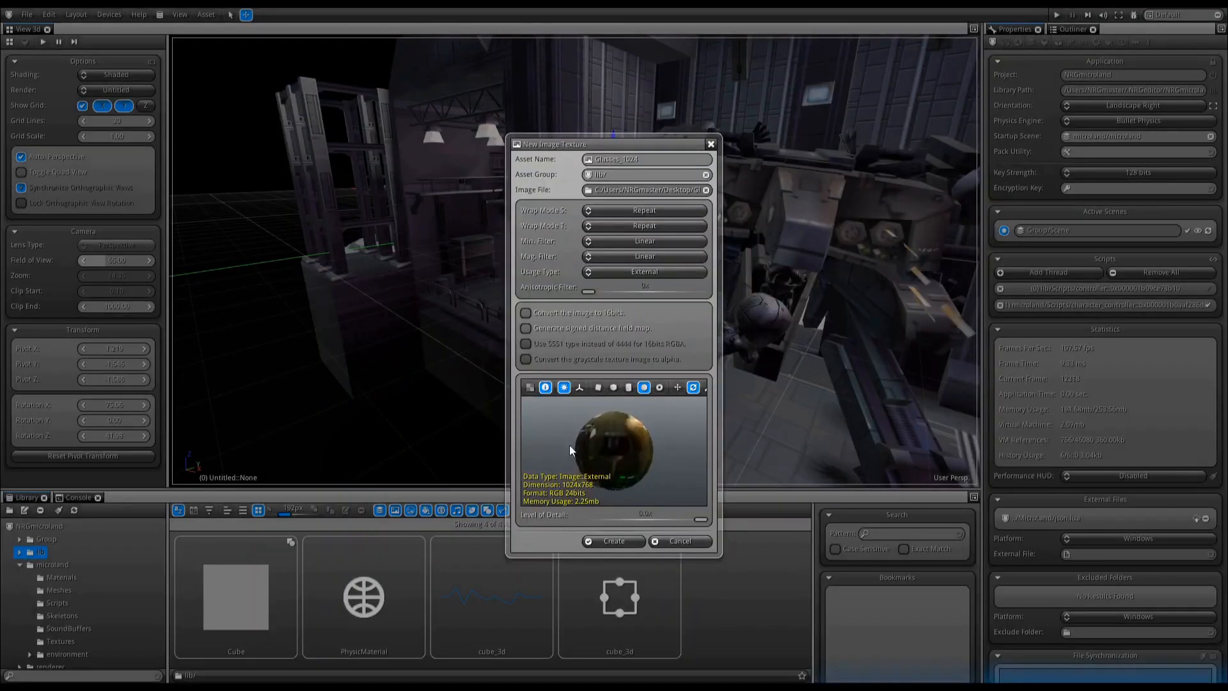
Create the image texture Glasses_1024 in lib from the Desktop image, with Repeat wrapping and Linear filtering.
click(593, 540)
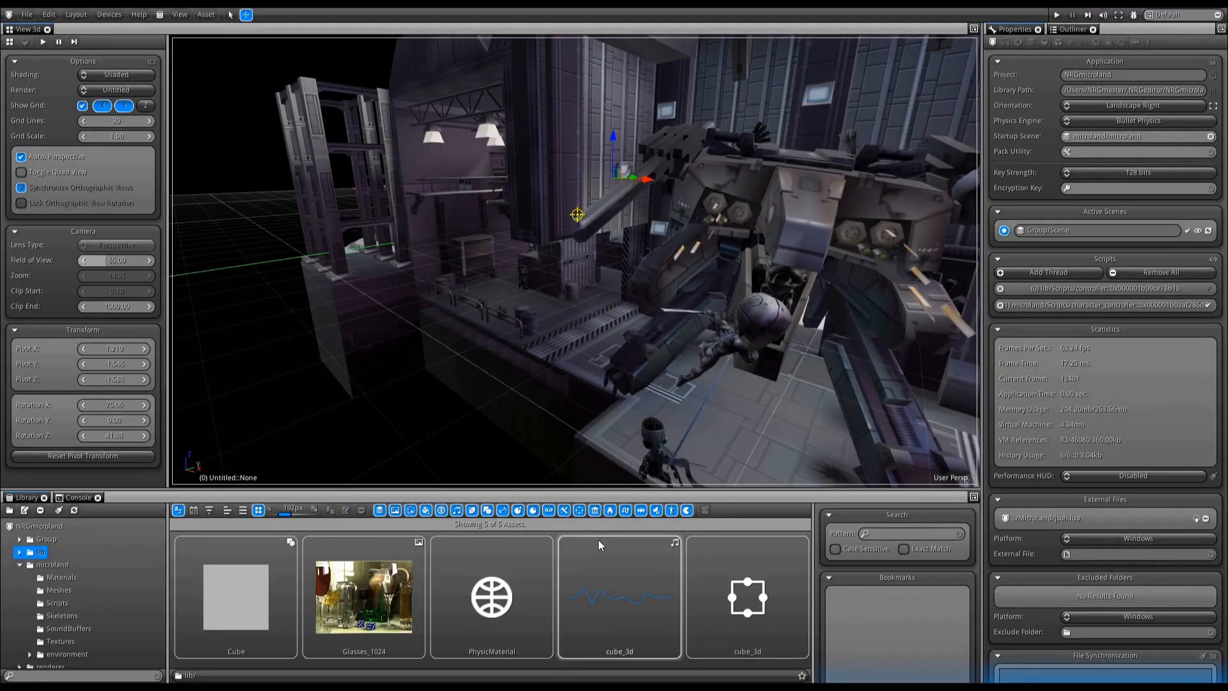
Process Glasses_1024 in the Compressor with ASTC 4x4 encoding, compare the dice up close in both versions, and cancel.
click(357, 566)
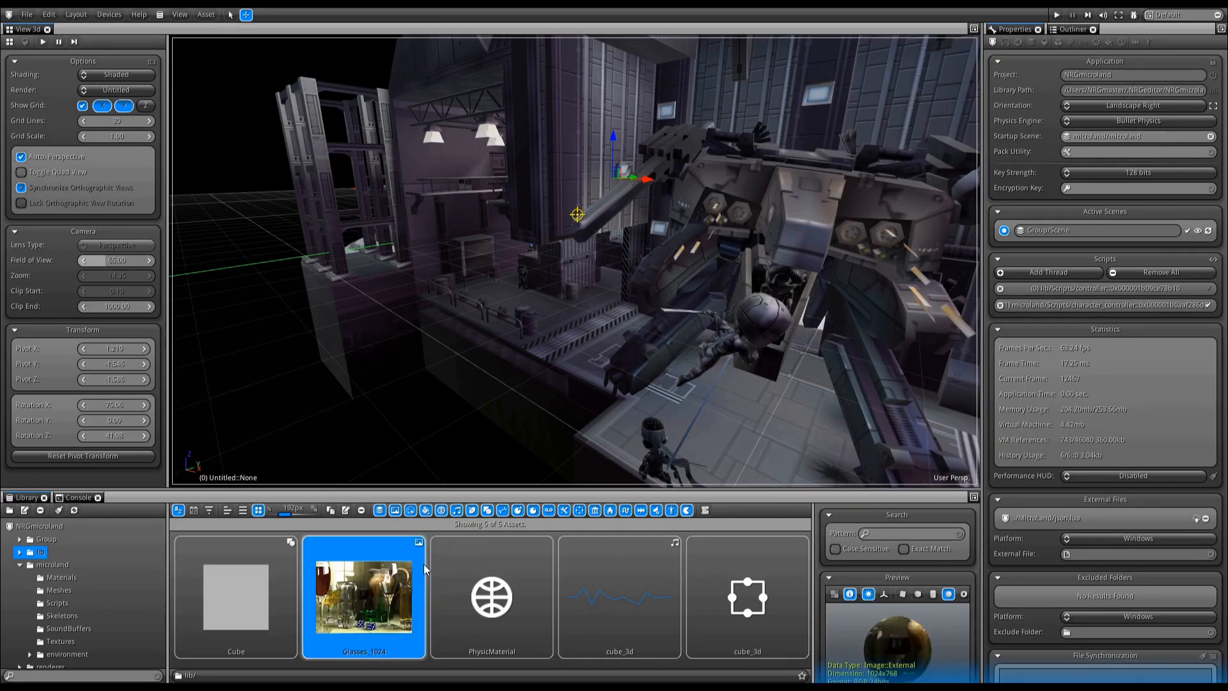
click(703, 511)
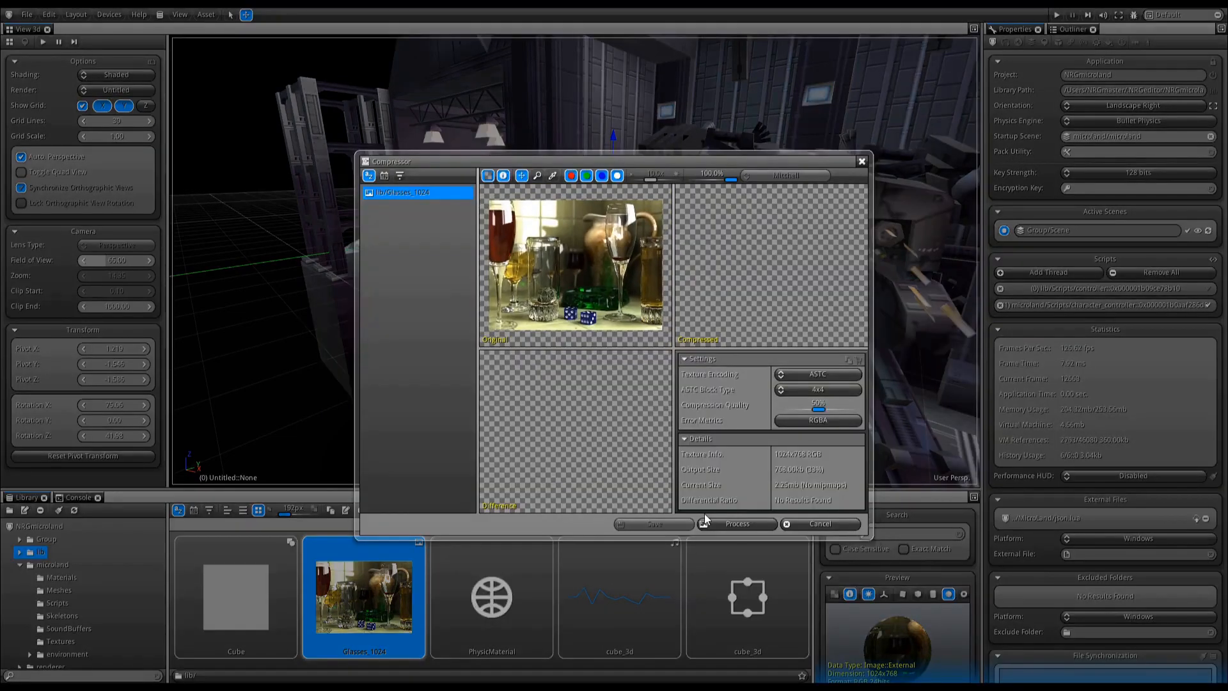
click(727, 525)
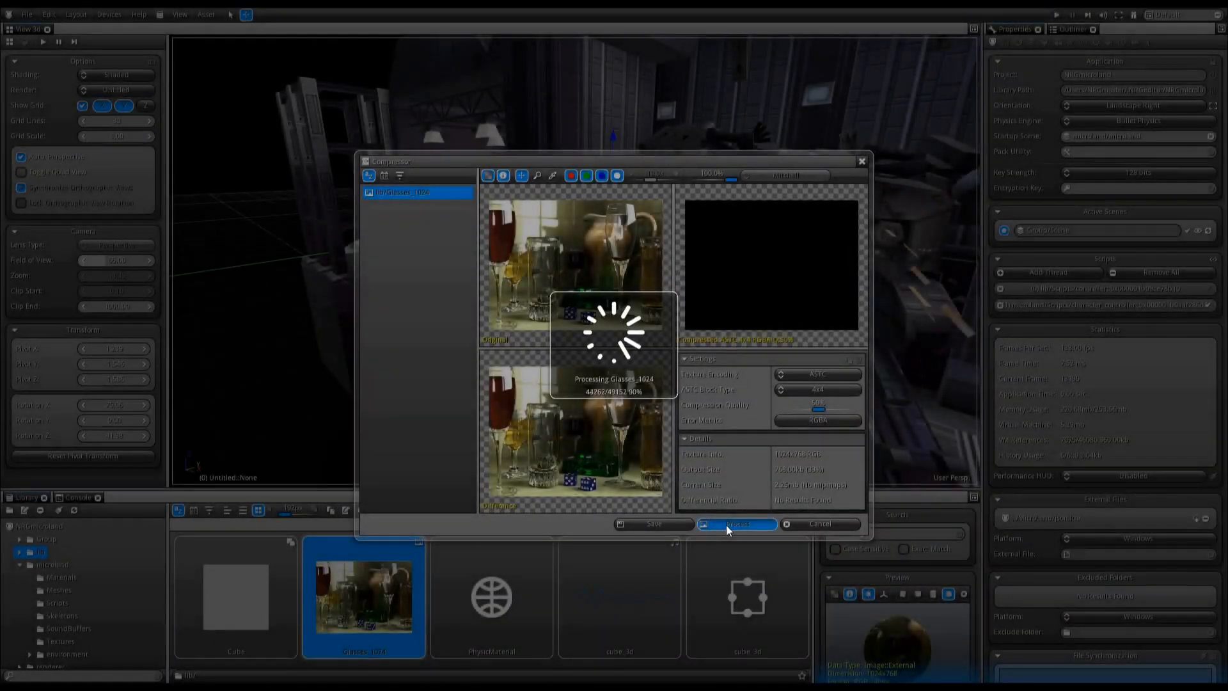
scroll(633, 263, up, 10)
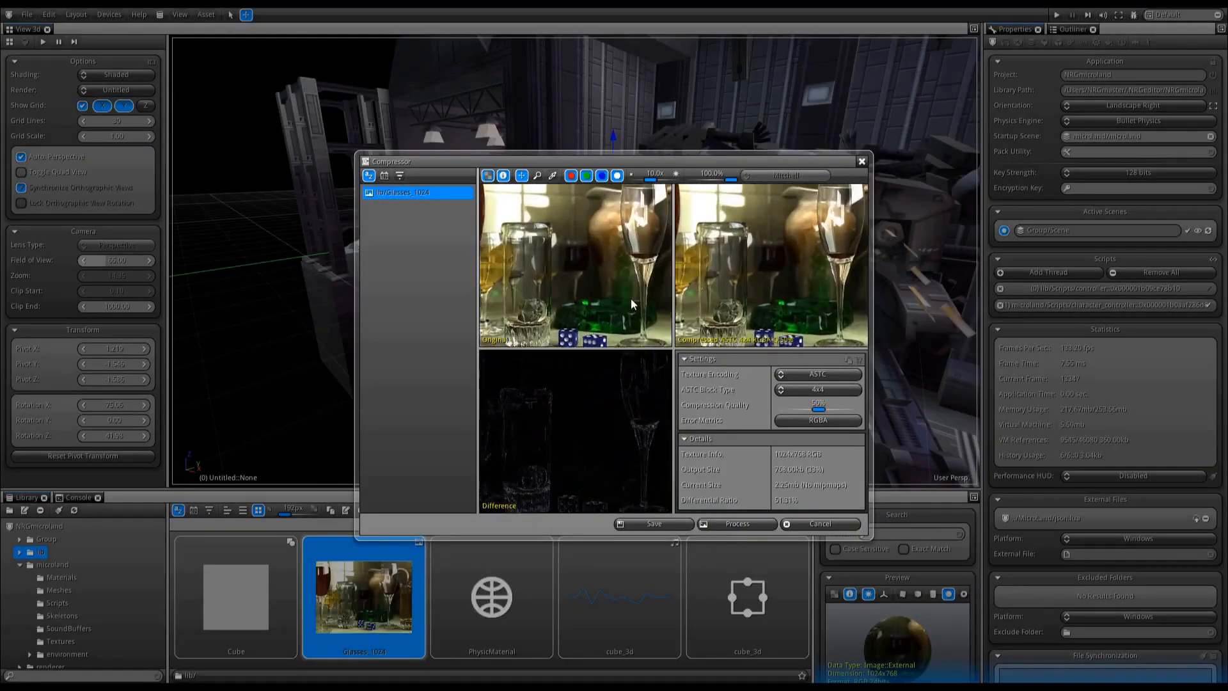
drag(625, 337, 587, 1)
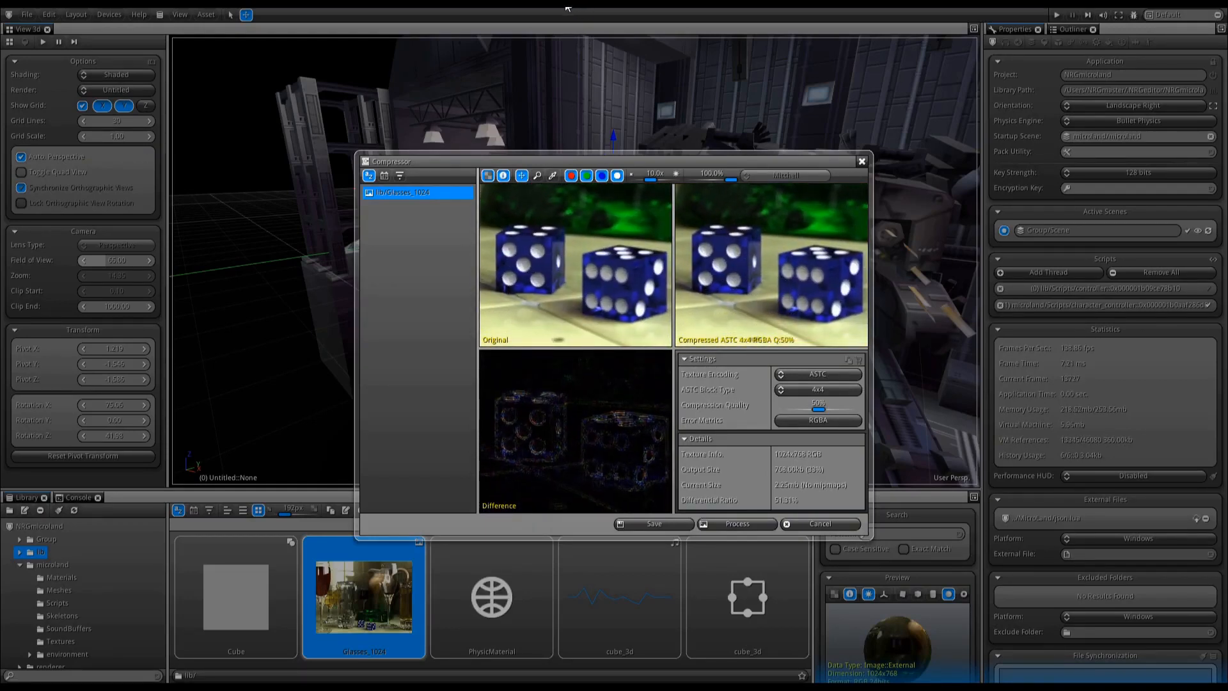
click(811, 524)
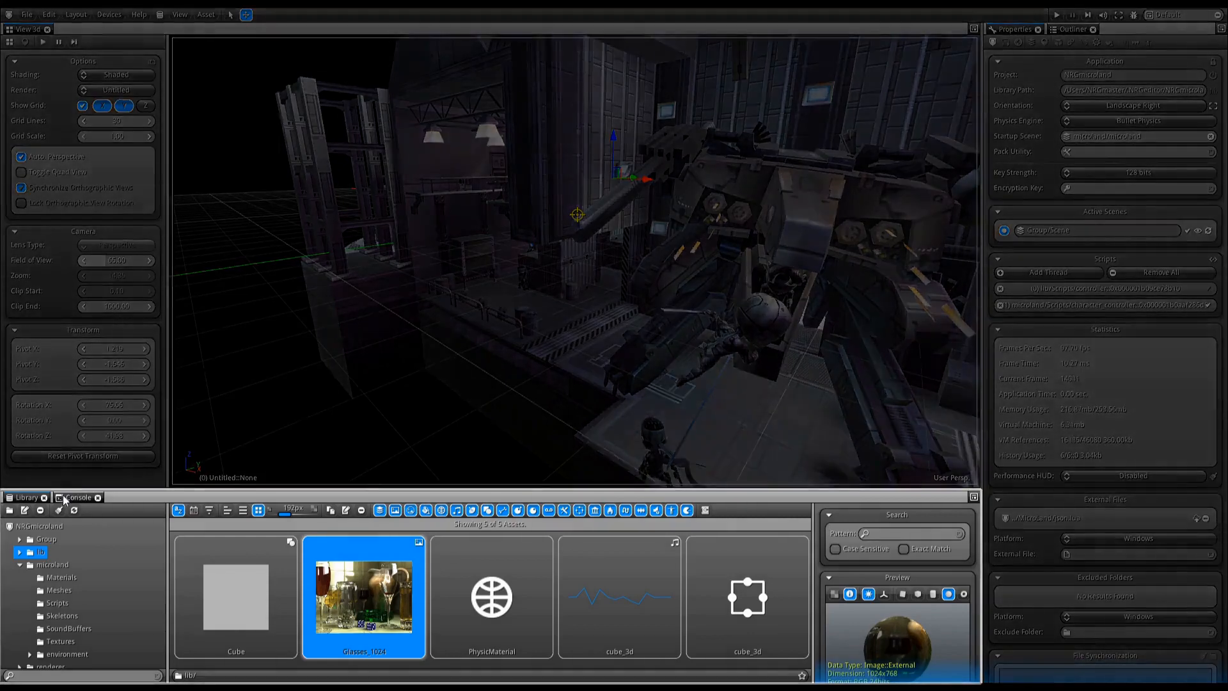
Show the Console, widen its thread list and make the lib/Scripts/controller thread the active one.
click(66, 498)
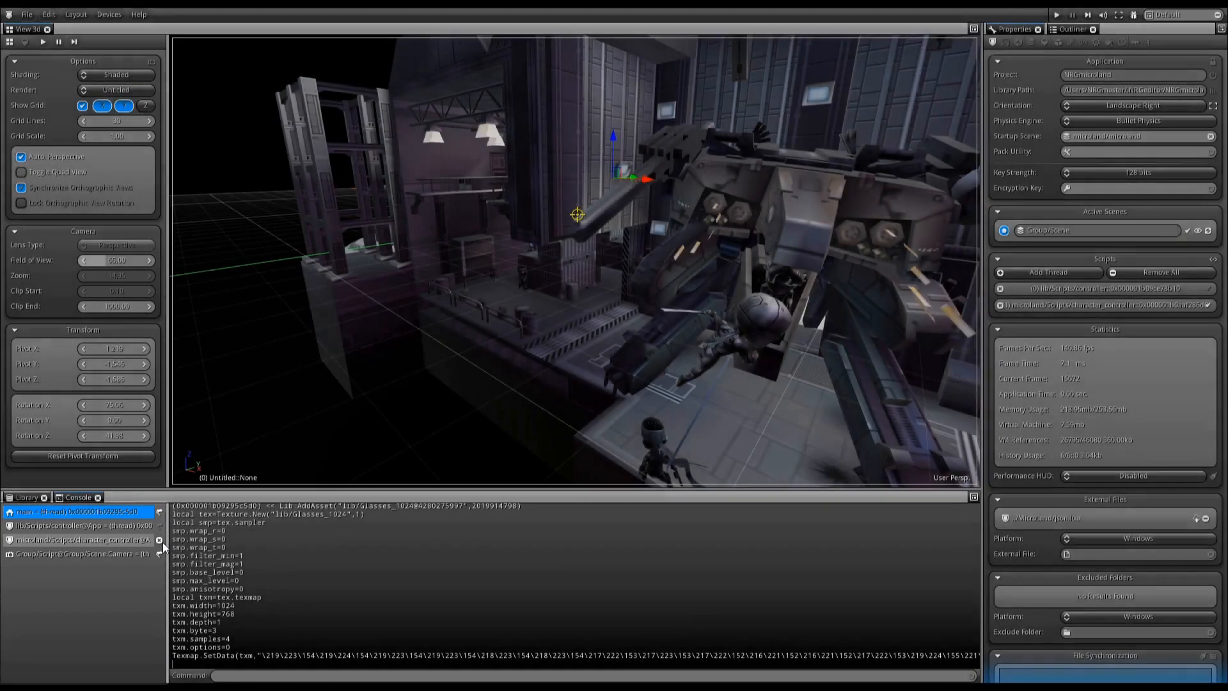
drag(163, 542, 307, 551)
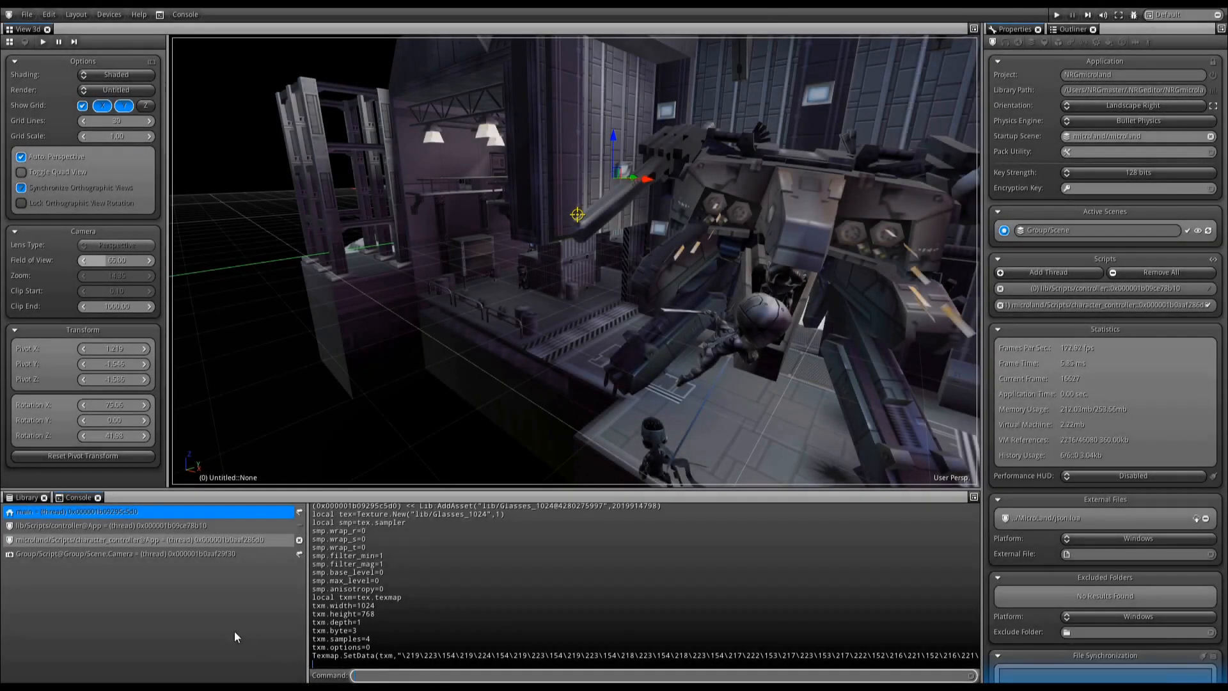
click(146, 527)
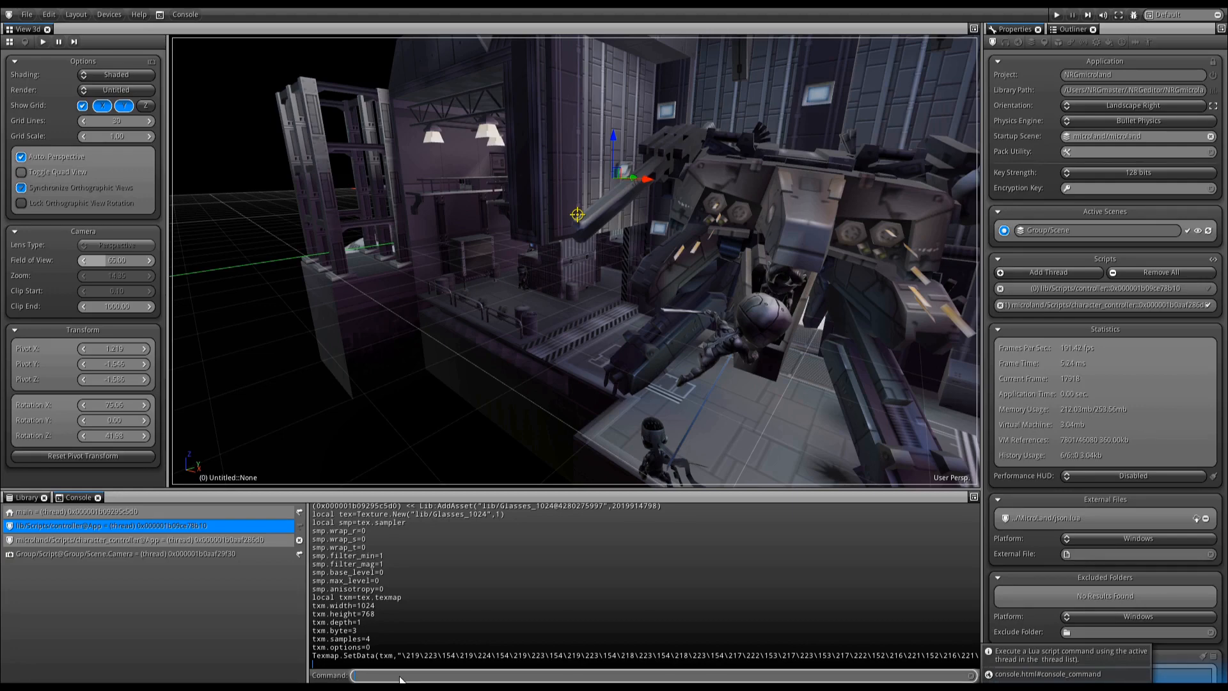
Toggle the main static mesh's visibility off and on, and highlight the last command logged for it in the Console.
click(1056, 43)
click(749, 148)
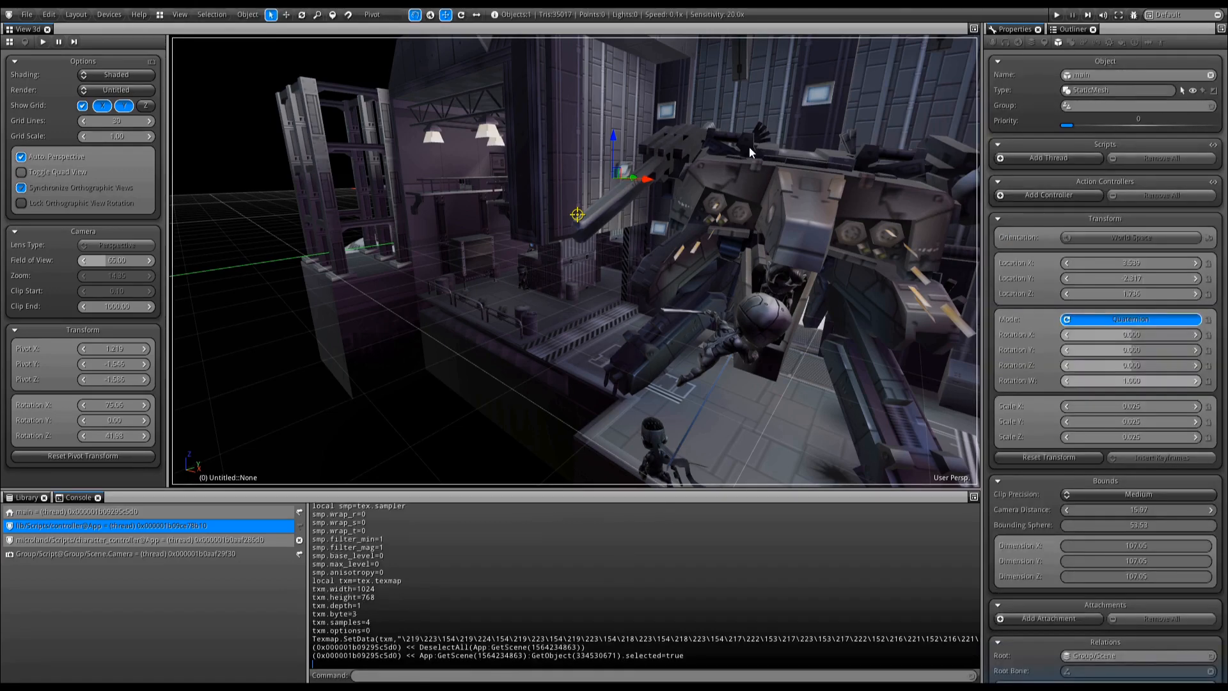
click(1192, 91)
click(1192, 91)
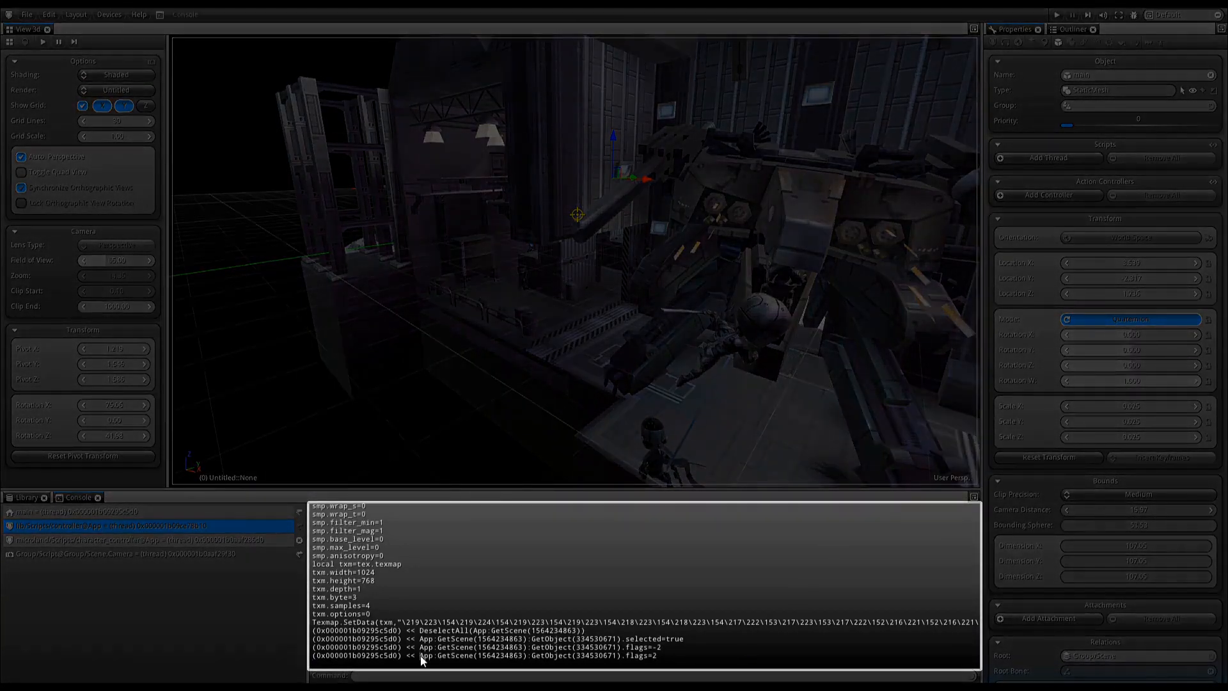
drag(420, 655, 663, 660)
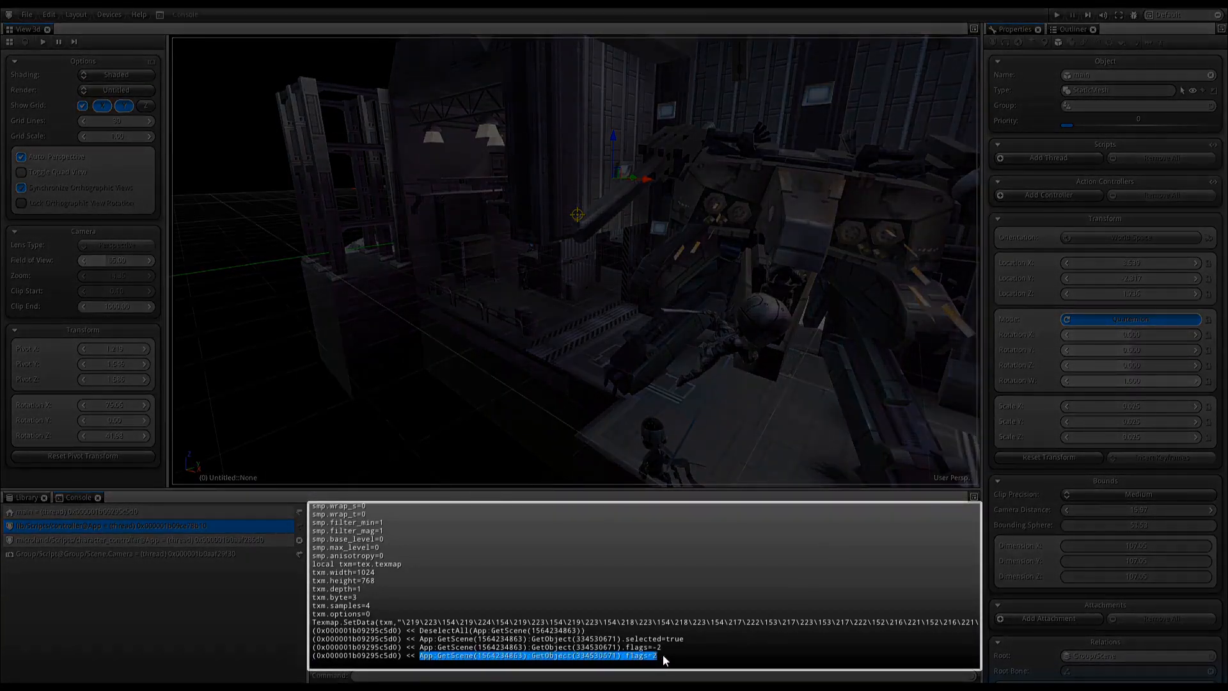